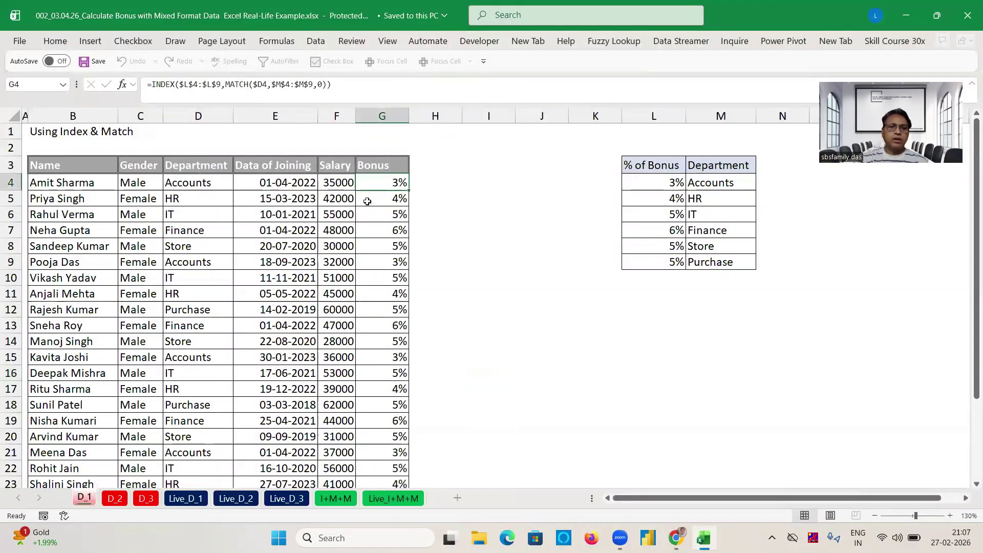
Review the finished bonus lookups on sheets D_1, D_2 and D_3 and the sales reports on sheet I+M+M
{"action": "left_click", "coordinate": [472, 163]}
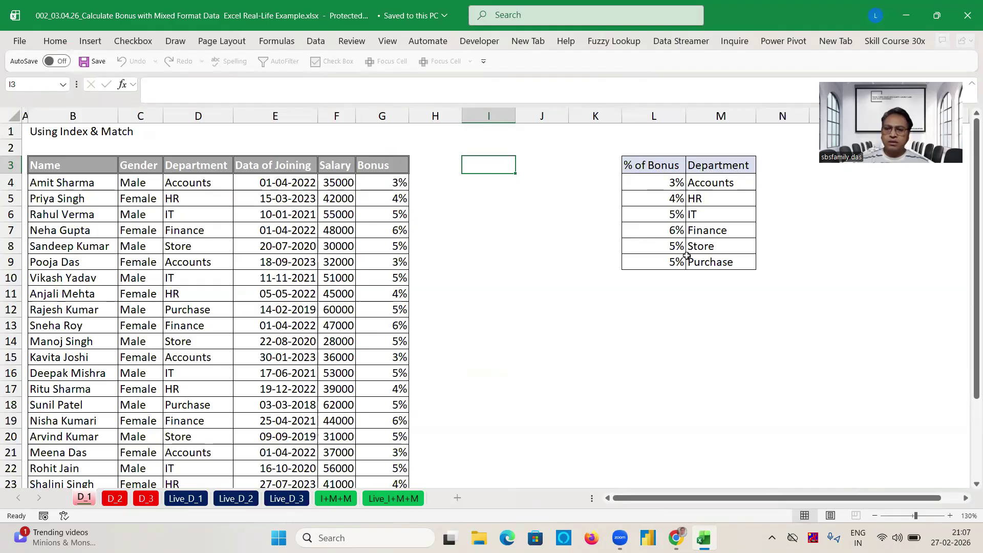
{"action": "left_click", "coordinate": [597, 288]}
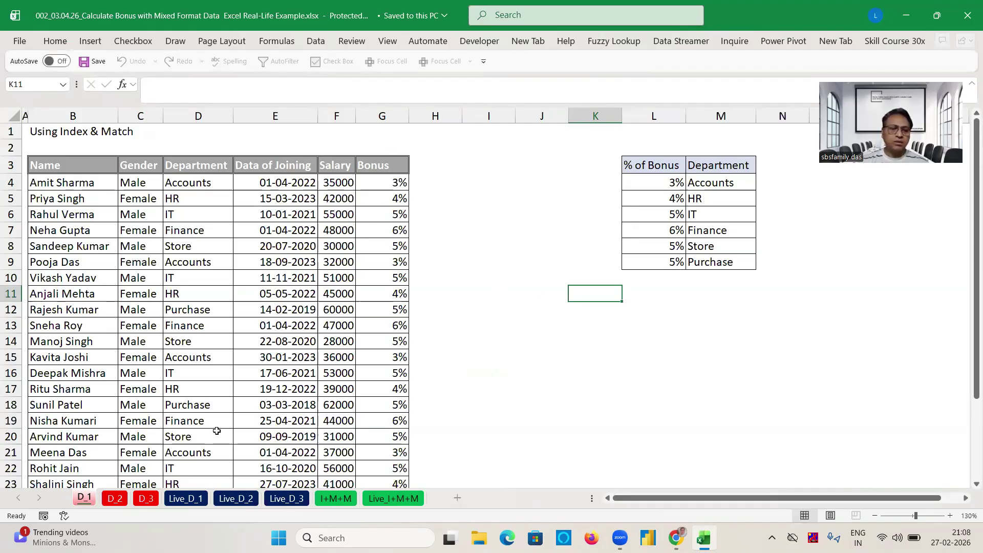
{"action": "left_click", "coordinate": [117, 506]}
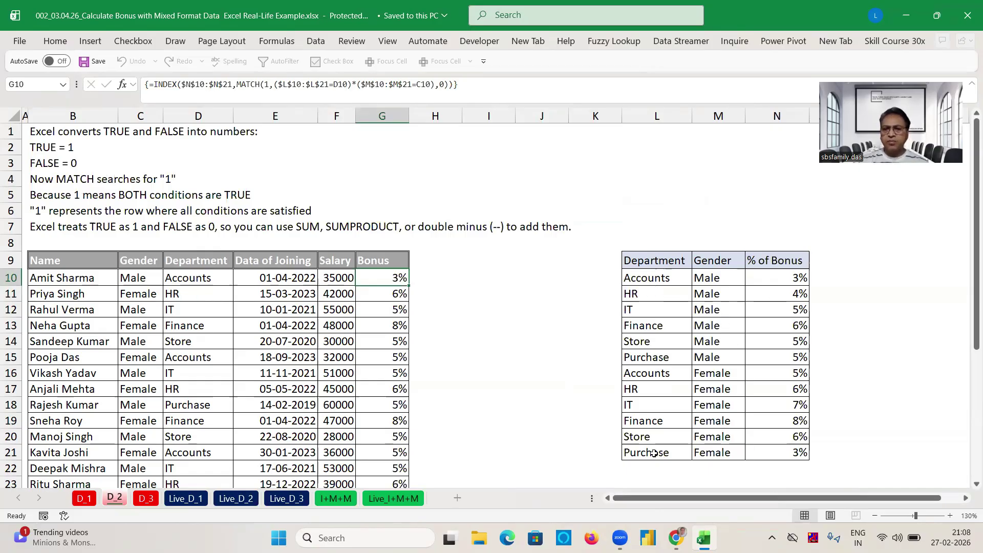
{"action": "left_click", "coordinate": [535, 400]}
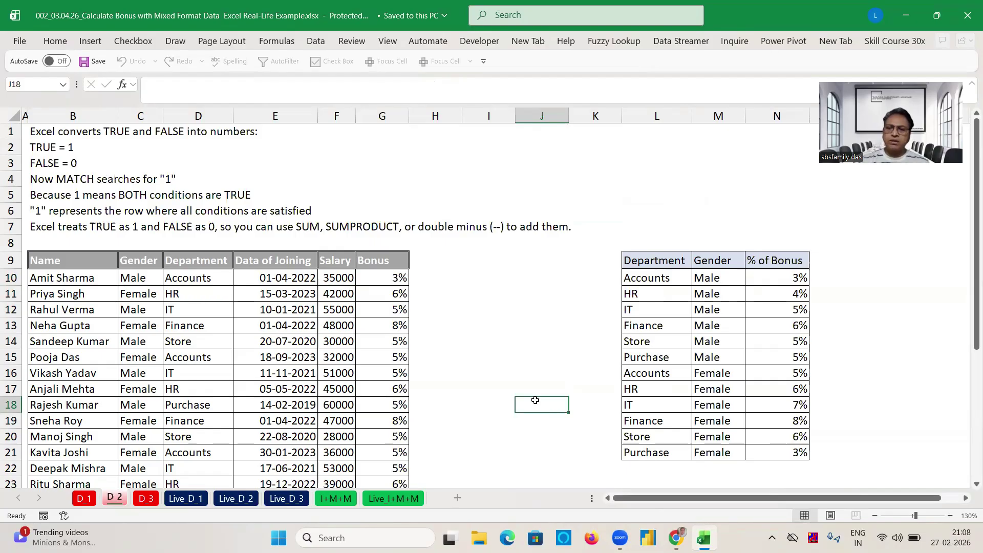
{"action": "left_click", "coordinate": [519, 332]}
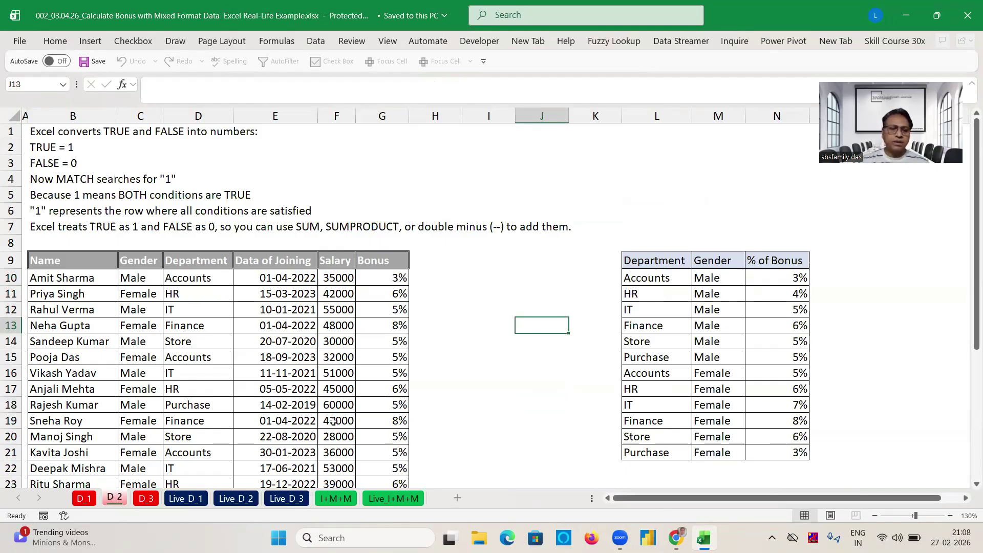
{"action": "left_click", "coordinate": [145, 499]}
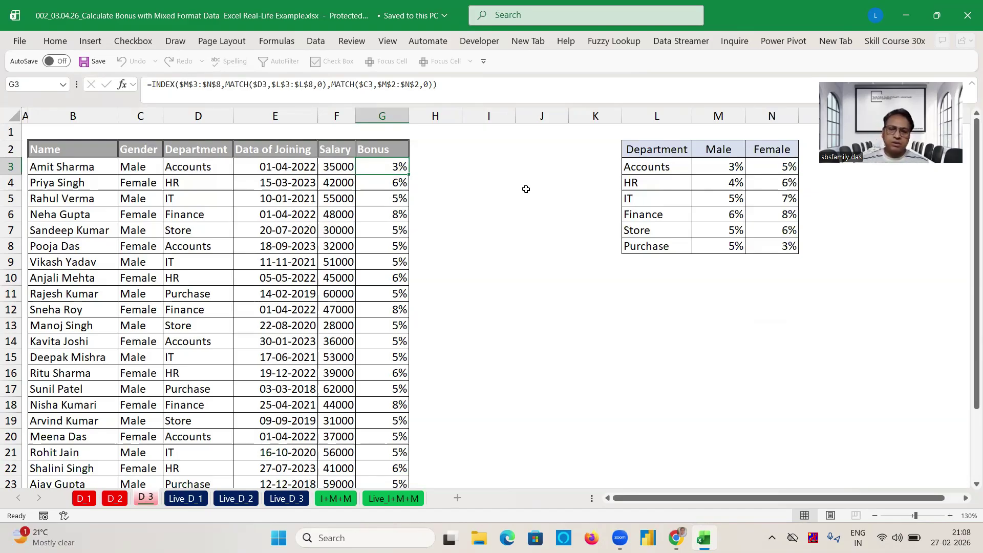
{"action": "left_click", "coordinate": [335, 498]}
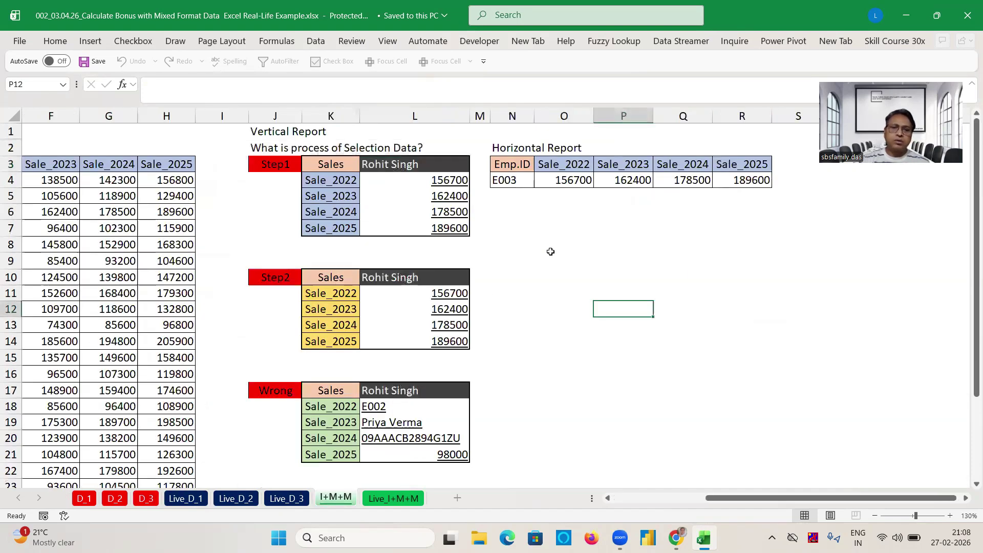
{"action": "left_click", "coordinate": [549, 250]}
{"action": "key", "text": "Left"}
{"action": "key", "text": "Home"}
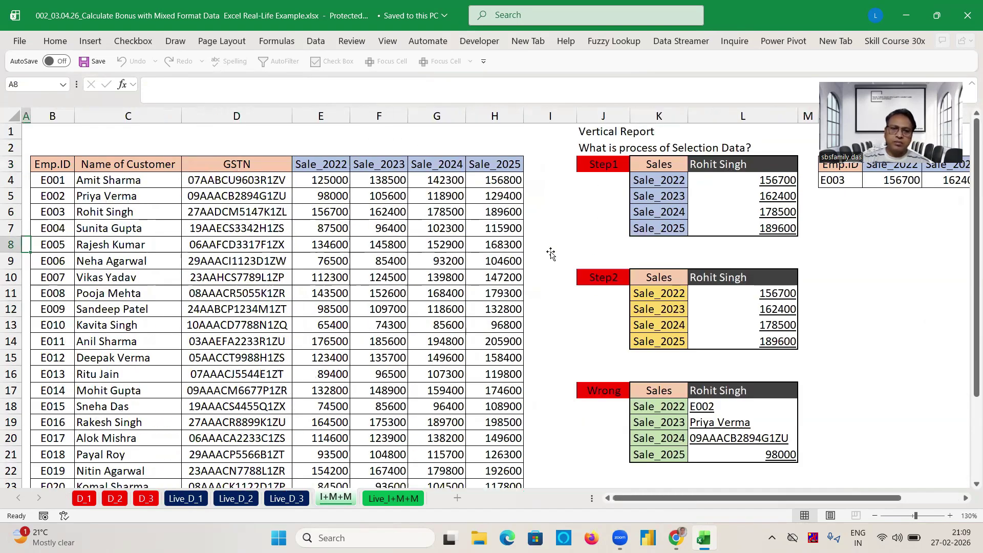
{"action": "left_click", "coordinate": [345, 146]}
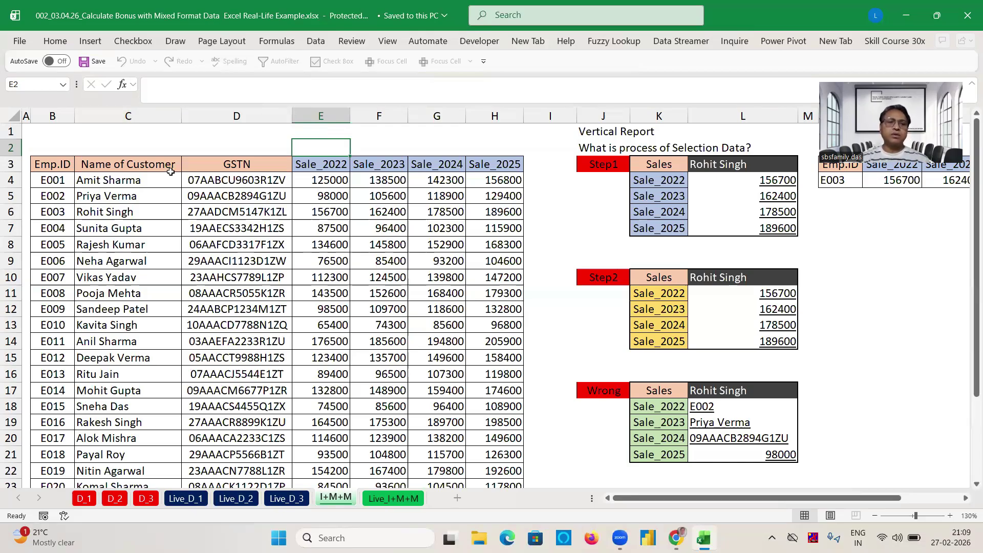
Open the Live_D_1 sheet and enable editing of the protected workbook with Bonus cell G4 selected
{"action": "left_click", "coordinate": [185, 498]}
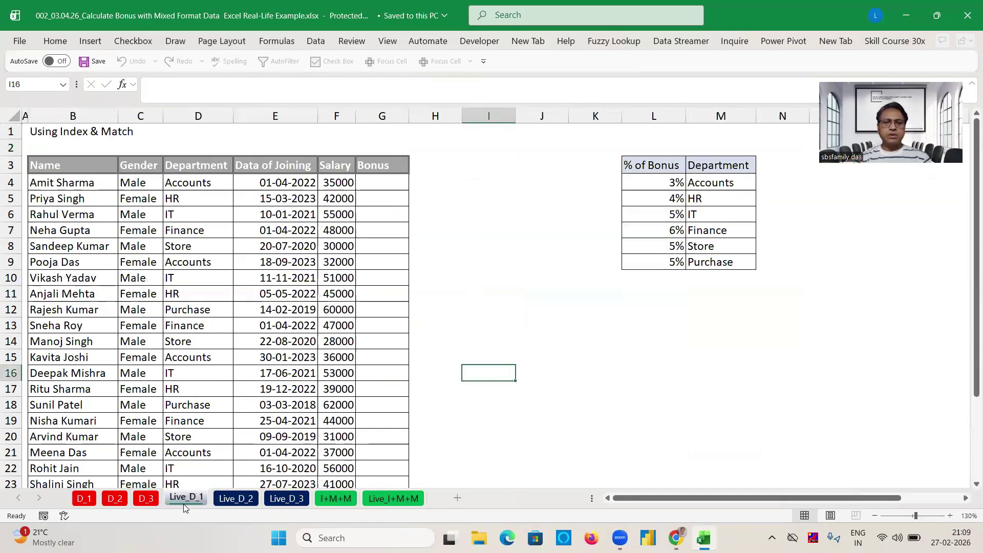
{"action": "left_click", "coordinate": [502, 203]}
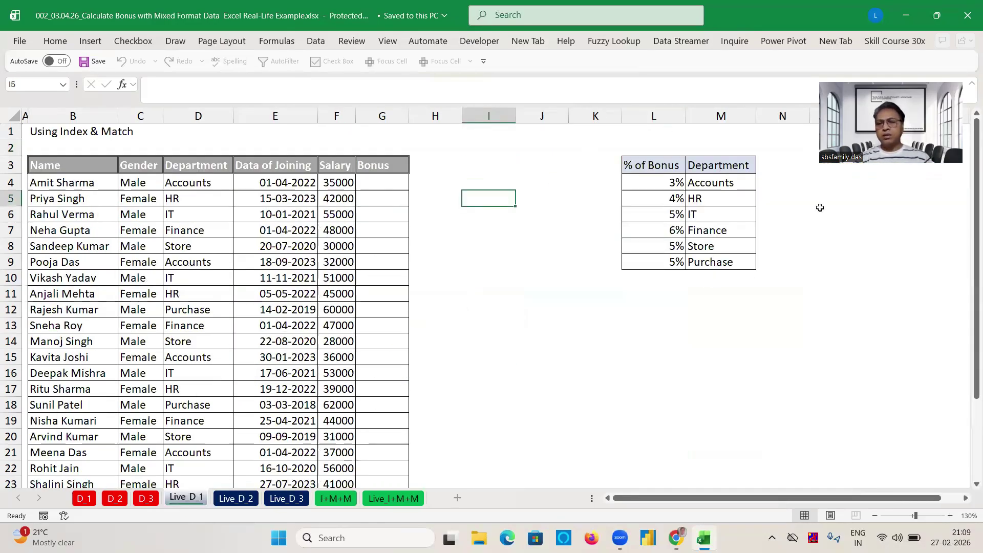
{"action": "left_click", "coordinate": [818, 243]}
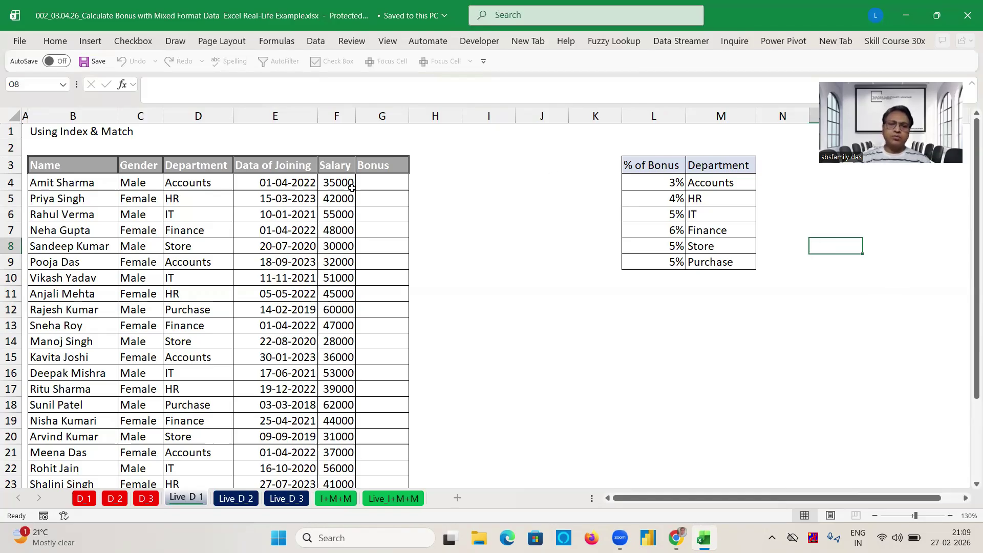
{"action": "left_click", "coordinate": [383, 183]}
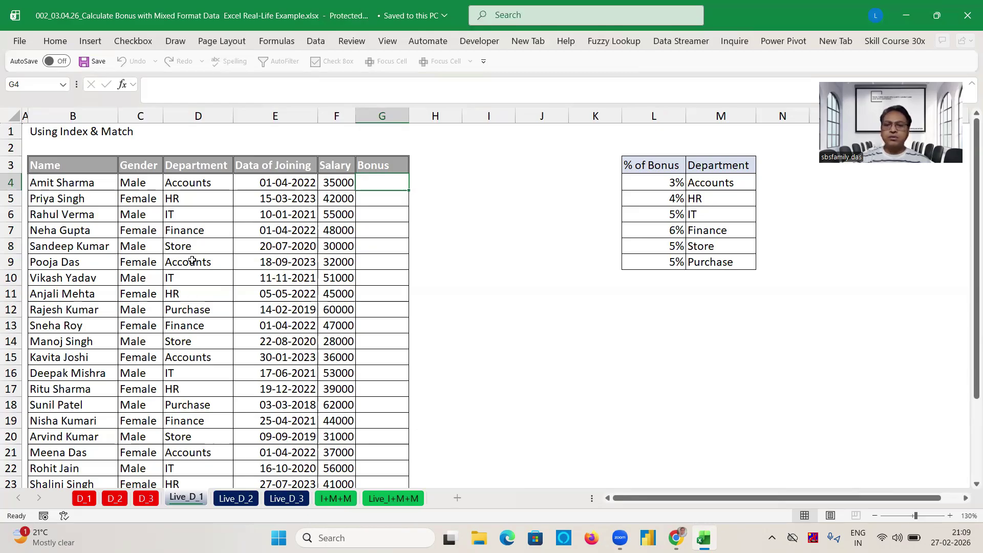
{"action": "left_click", "coordinate": [526, 176]}
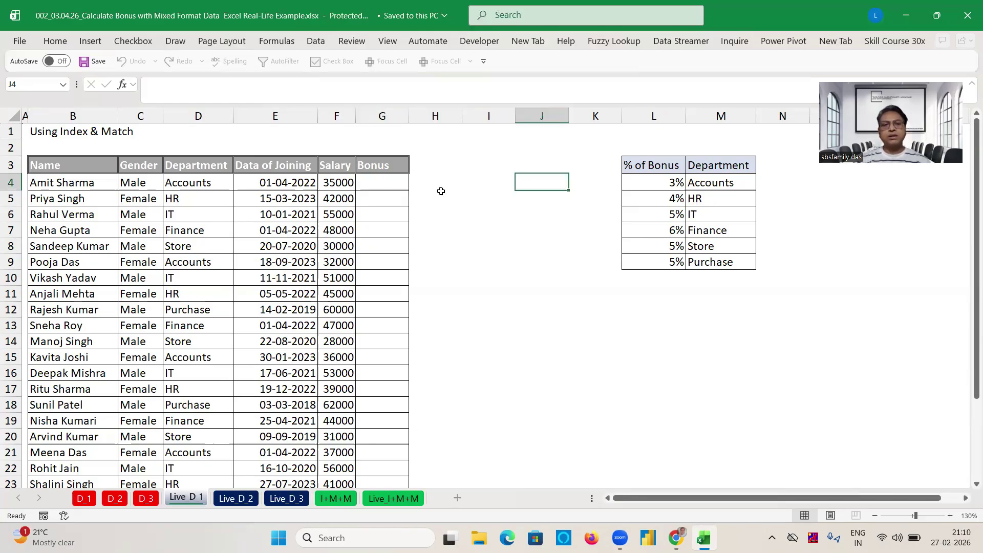
{"action": "left_click", "coordinate": [381, 190]}
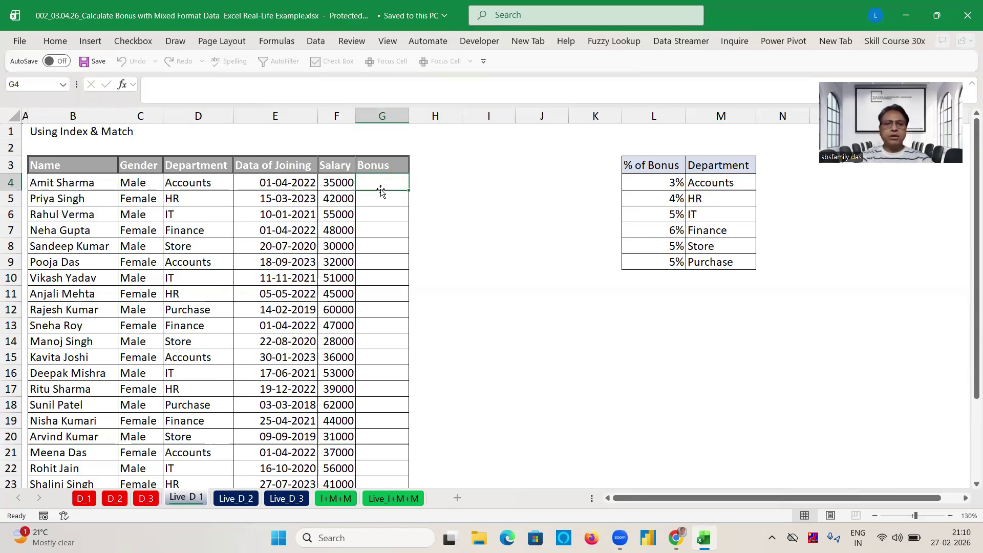
{"action": "type", "text": "="}
{"action": "key", "text": "Return"}
Start an INDEX formula in G4 with the % of Bonus values locked as the array $L$4:$L$9
{"action": "type", "text": "="}
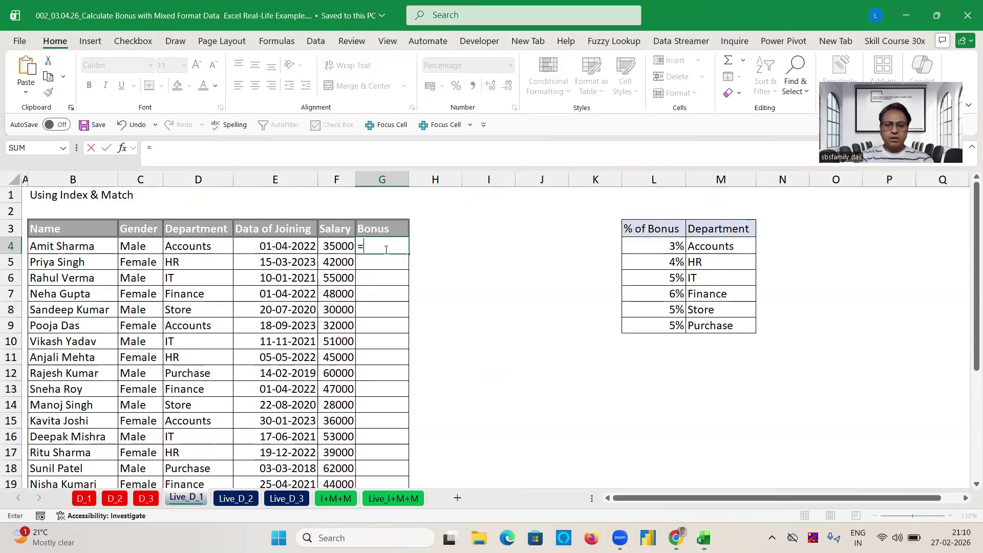
{"action": "type", "text": "ind"}
{"action": "key", "text": "Tab"}
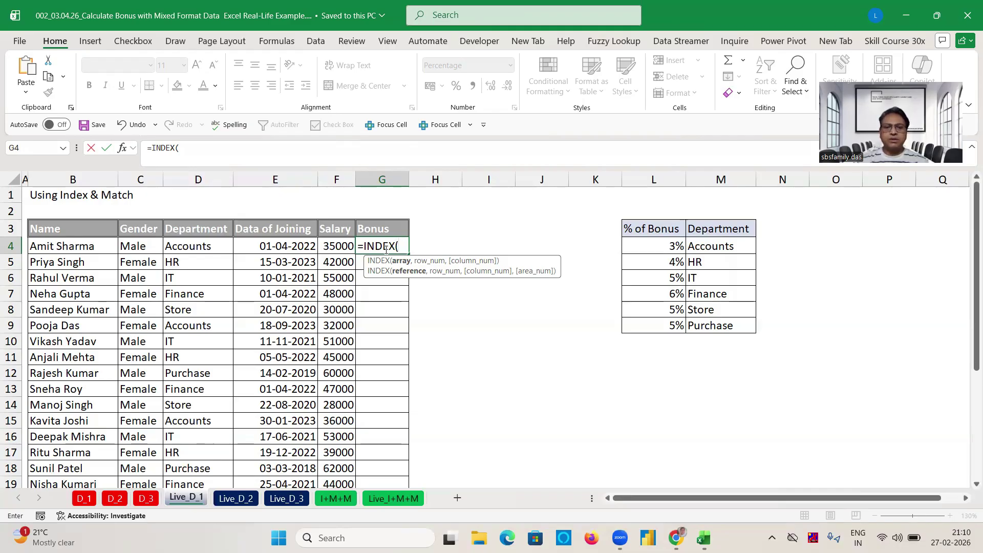
{"action": "left_click", "coordinate": [649, 245]}
{"action": "key", "text": "ctrl+shift+Down"}
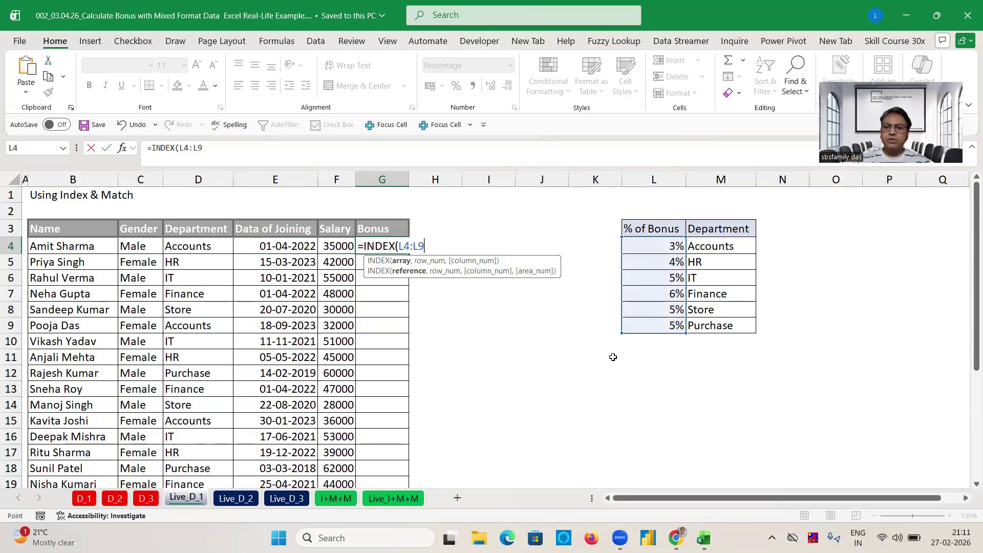
{"action": "key", "text": "F4"}
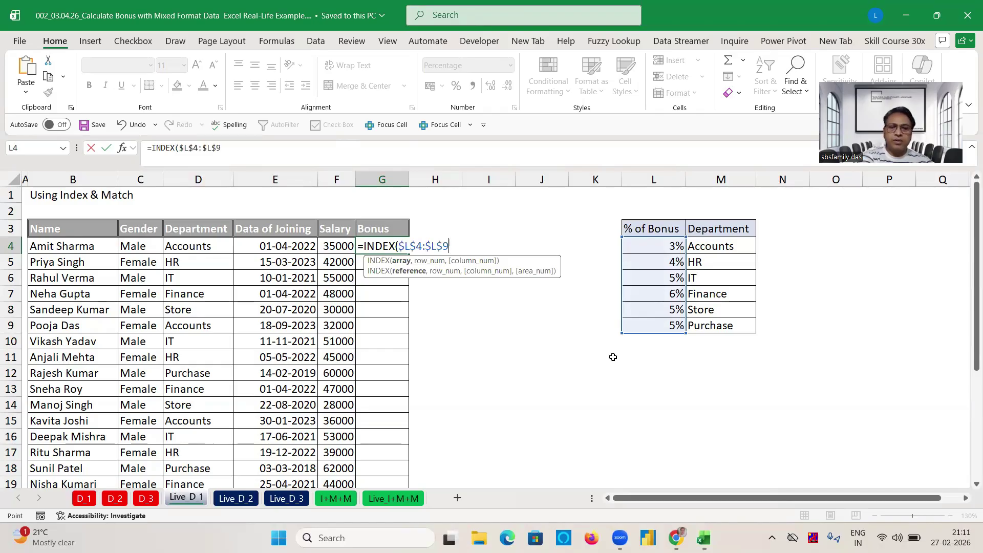
{"action": "type", "text": ","}
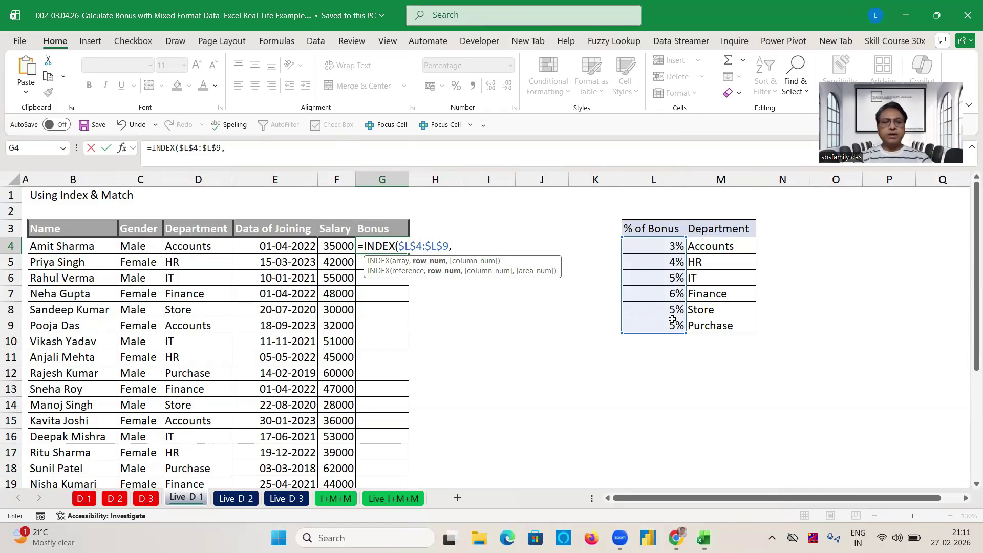
Complete the G4 formula with MATCH(D4,$M$4:$M$9,0) as the row number, looking up the department with an exact match
{"action": "type", "text": "mat"}
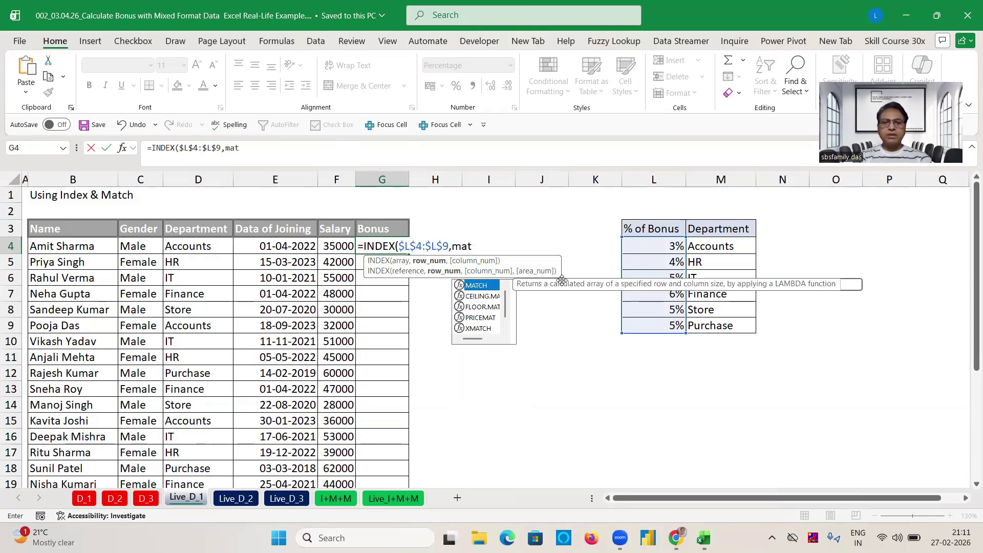
{"action": "key", "text": "Tab"}
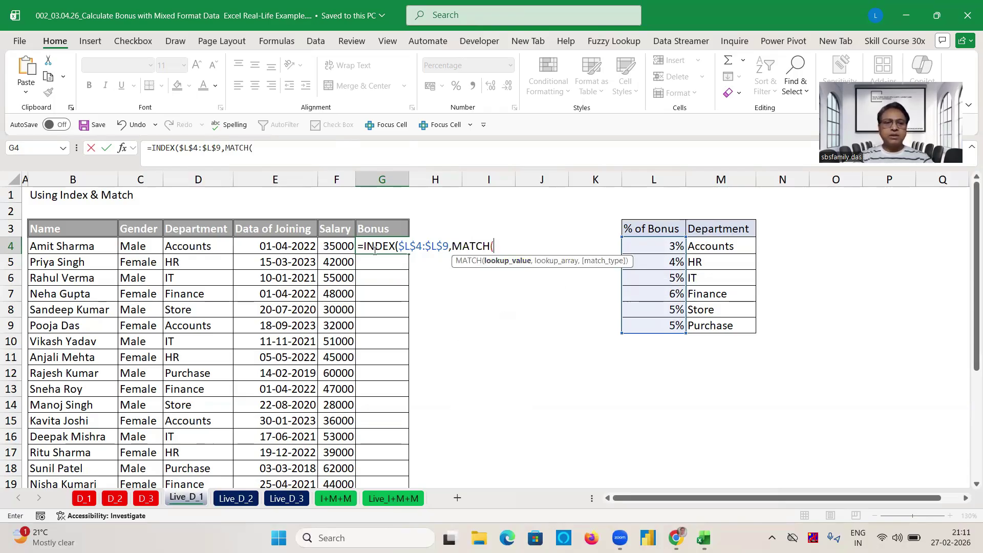
{"action": "left_click", "coordinate": [192, 248]}
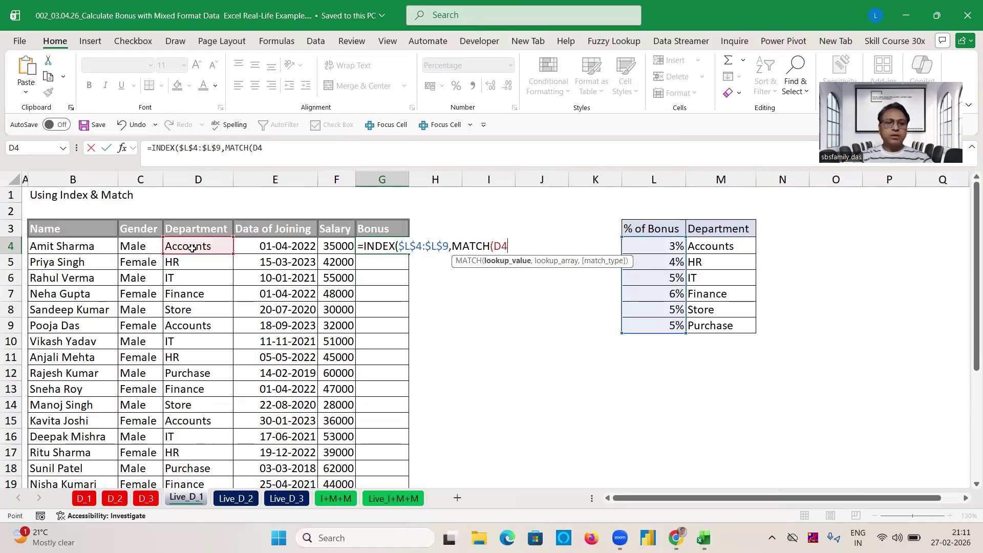
{"action": "type", "text": ","}
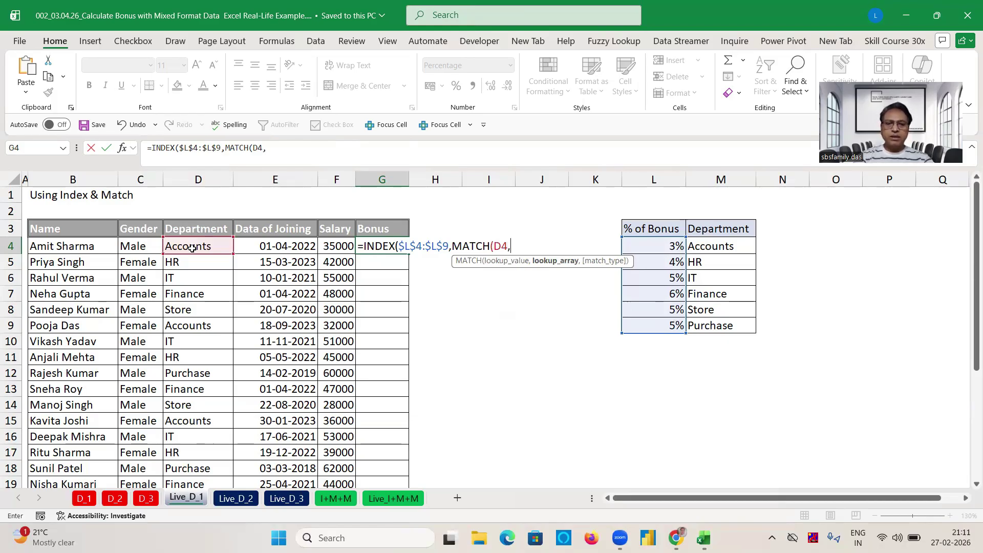
{"action": "left_click", "coordinate": [700, 245]}
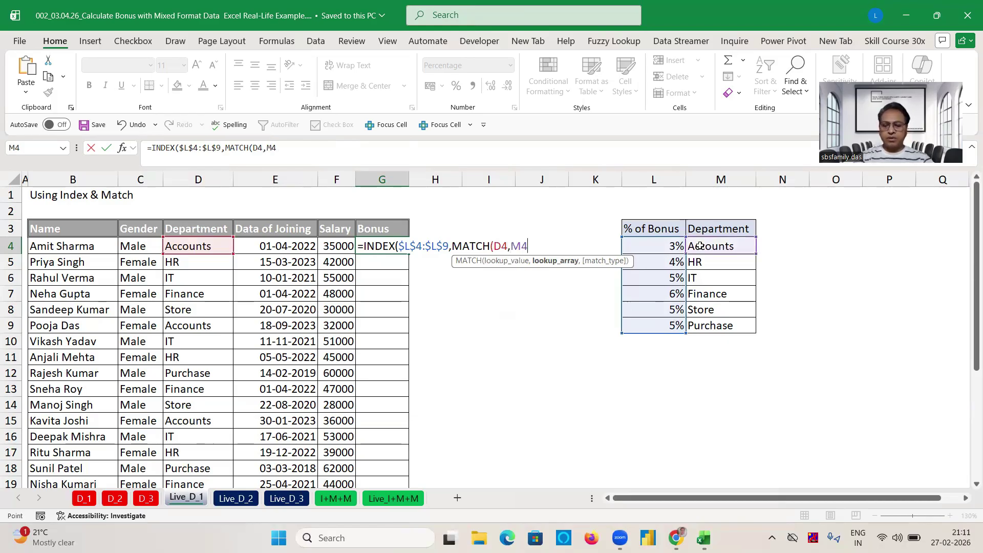
{"action": "key", "text": "ctrl+shift+Down"}
{"action": "key", "text": "F4"}
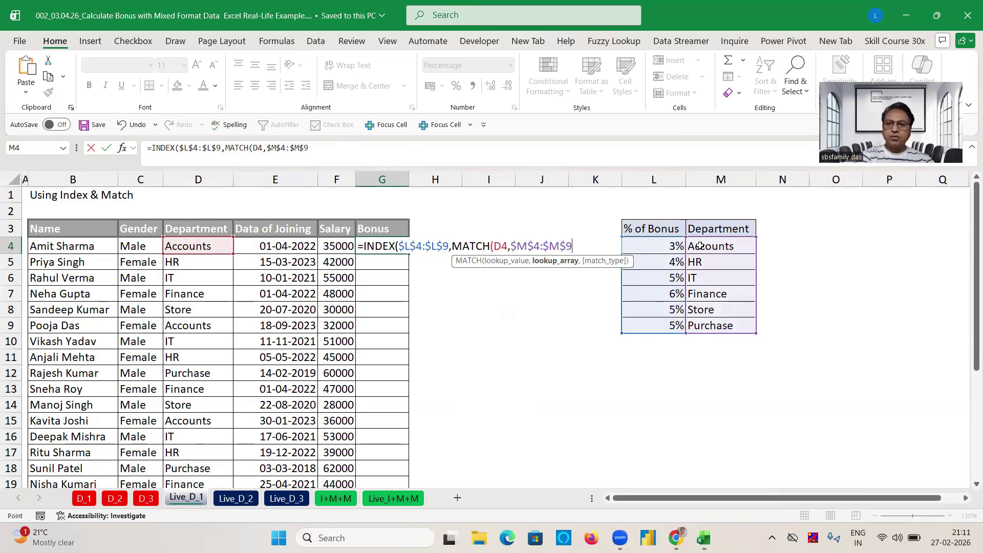
{"action": "type", "text": ",0))"}
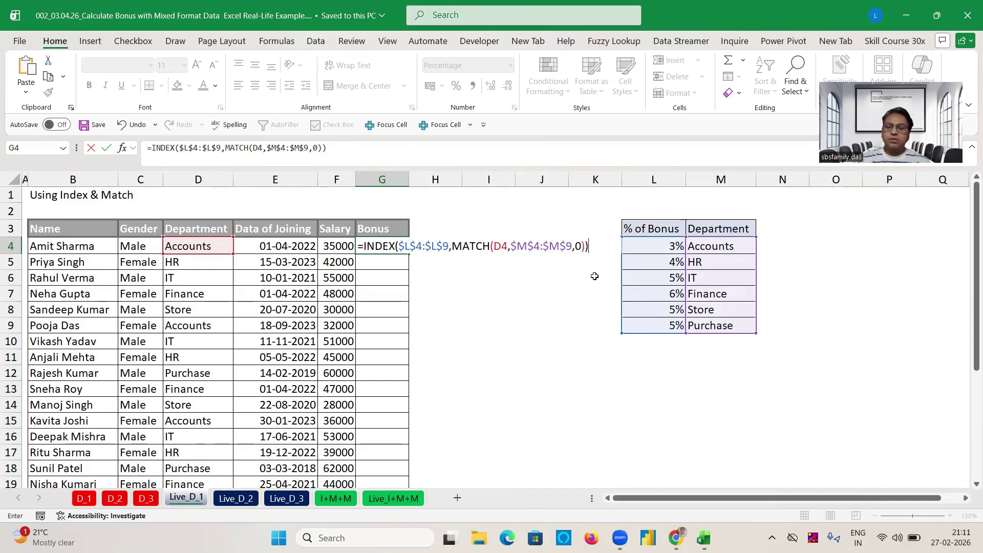
{"action": "key", "text": "ctrl+Return"}
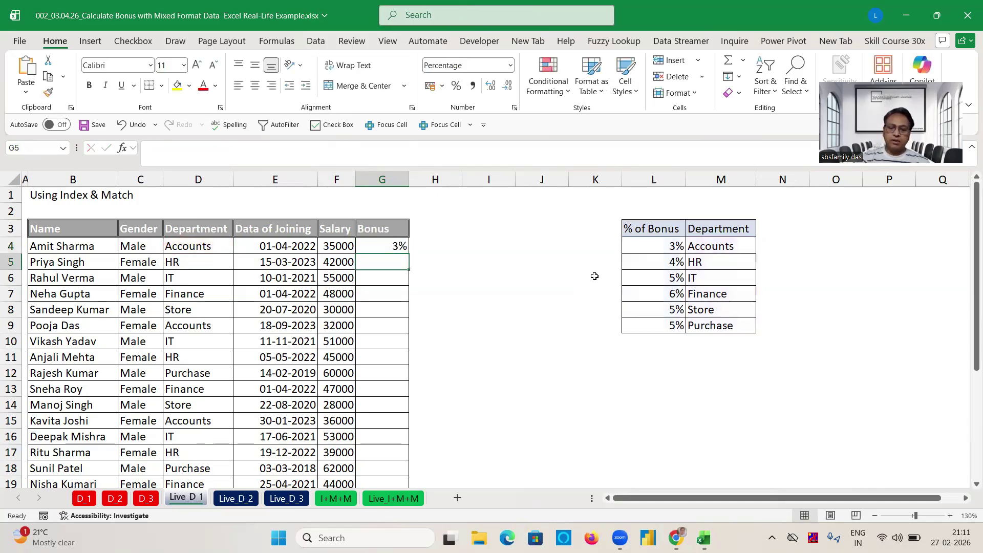
Fill the G4 formula down the Bonus column through G28
{"action": "key", "text": "shift+Down"}
{"action": "key", "text": "shift+Down"}
{"action": "key", "text": "shift+Down"}
{"action": "key", "text": "shift+Down"}
{"action": "key", "text": "shift+Down"}
{"action": "key", "text": "shift+Down"}
{"action": "key", "text": "shift+Down"}
{"action": "key", "text": "shift+Down"}
{"action": "key", "text": "shift+Down"}
{"action": "key", "text": "shift+Down"}
{"action": "key", "text": "shift+Down"}
{"action": "key", "text": "shift+Down"}
{"action": "key", "text": "shift+Down"}
{"action": "key", "text": "shift+Down"}
{"action": "key", "text": "shift+Down"}
{"action": "key", "text": "shift+Down"}
{"action": "key", "text": "shift+Down"}
{"action": "key", "text": "shift+Down"}
{"action": "key", "text": "shift+Down"}
{"action": "key", "text": "shift+Down"}
{"action": "key", "text": "shift+Down"}
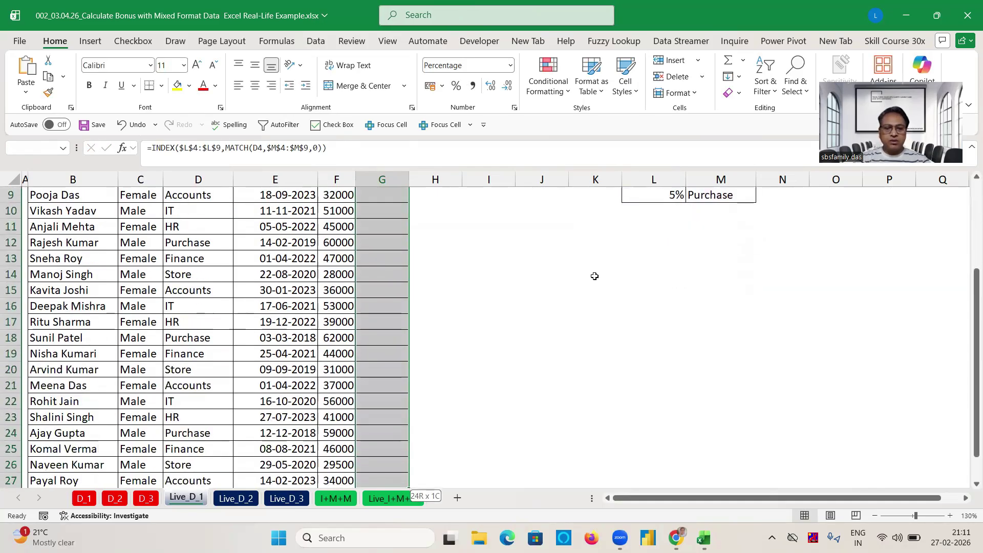
{"action": "key", "text": "shift+Up"}
{"action": "key", "text": "ctrl+d"}
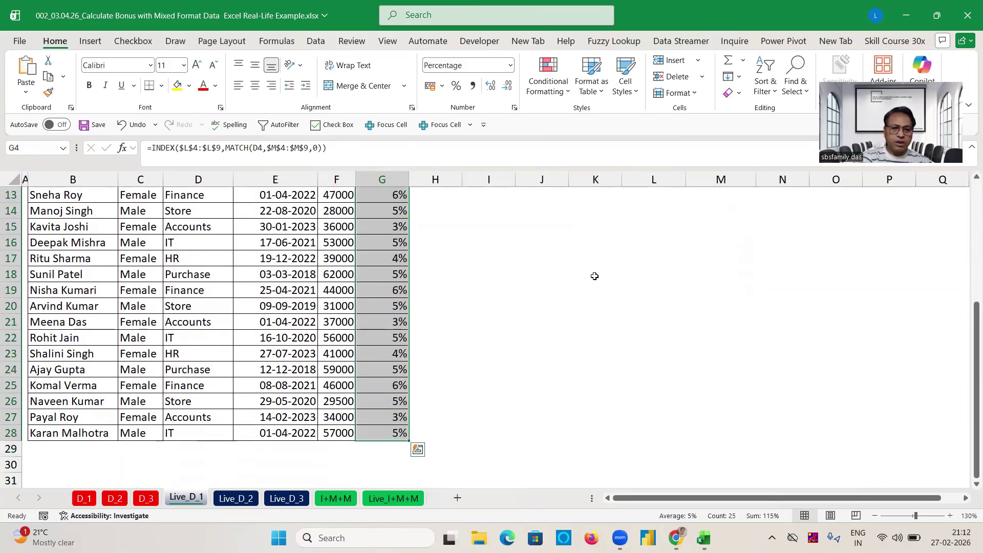
Check the filled bonus percentages for the Accounts, Store and Purchase employees against the department table
{"action": "left_click_drag", "start_coordinate": [969, 328], "coordinate": [969, 191]}
{"action": "left_click", "coordinate": [838, 279]}
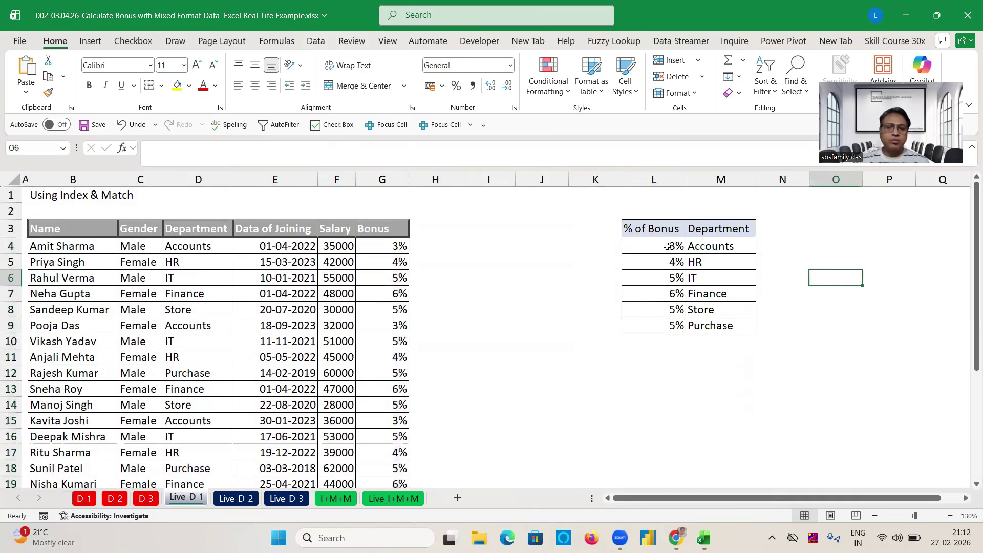
{"action": "left_click", "coordinate": [205, 246]}
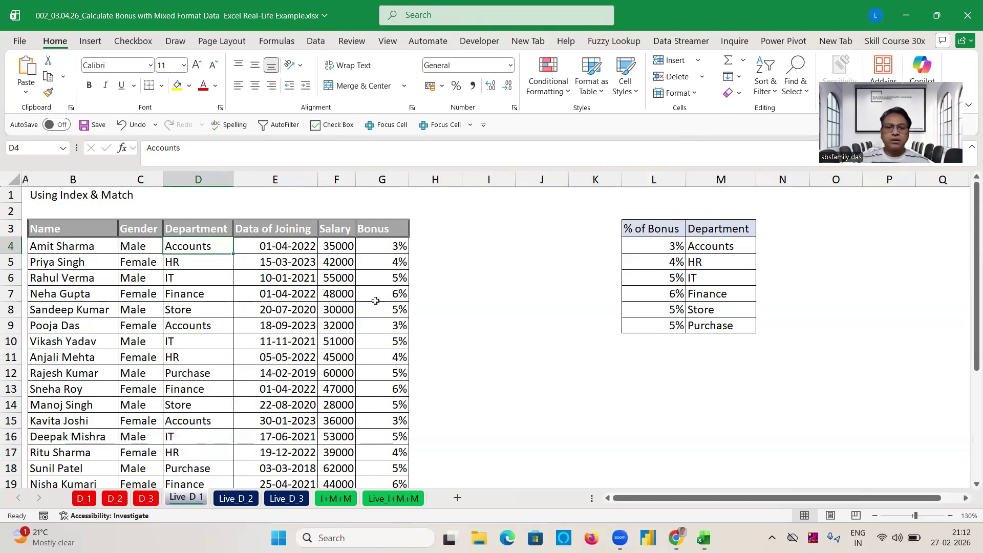
{"action": "left_click", "coordinate": [188, 304]}
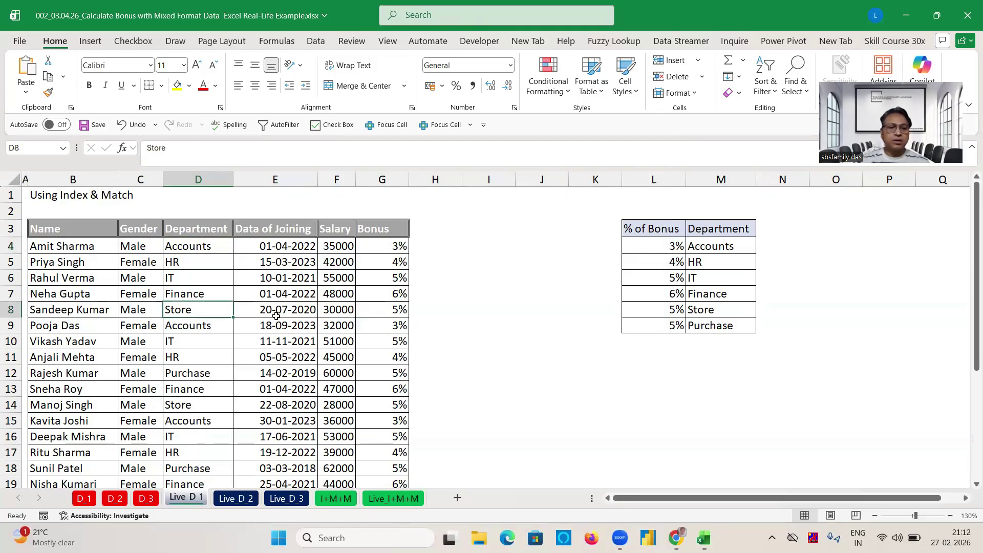
{"action": "left_click", "coordinate": [203, 373]}
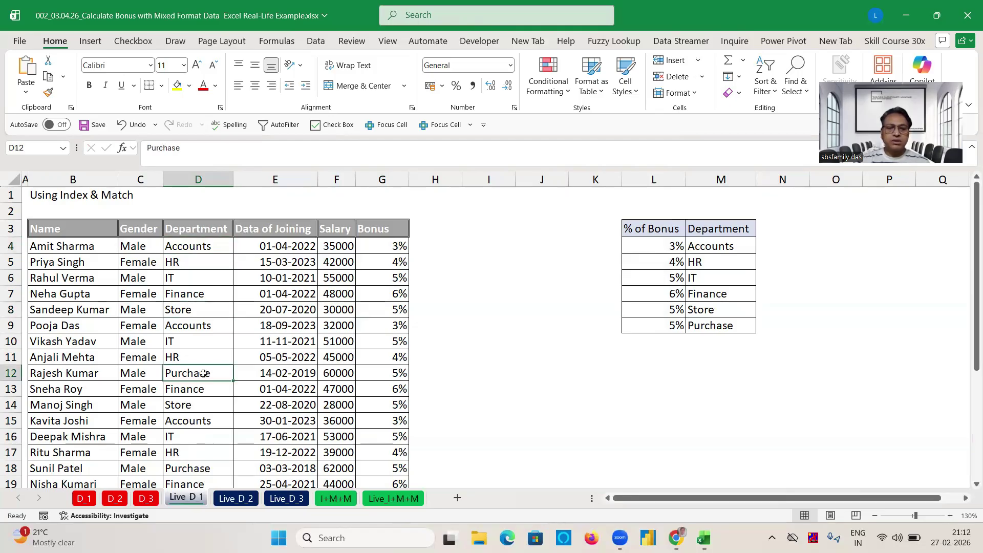
{"action": "left_click", "coordinate": [394, 377]}
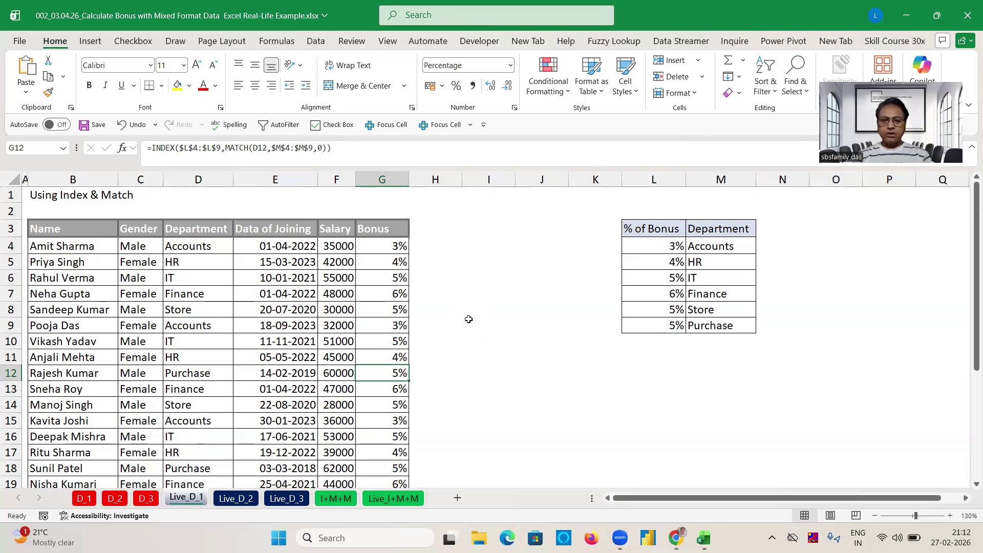
Open the Live_D_2 sheet and review the Department, Gender and % of Bonus columns of its lookup table
{"action": "left_click", "coordinate": [237, 499]}
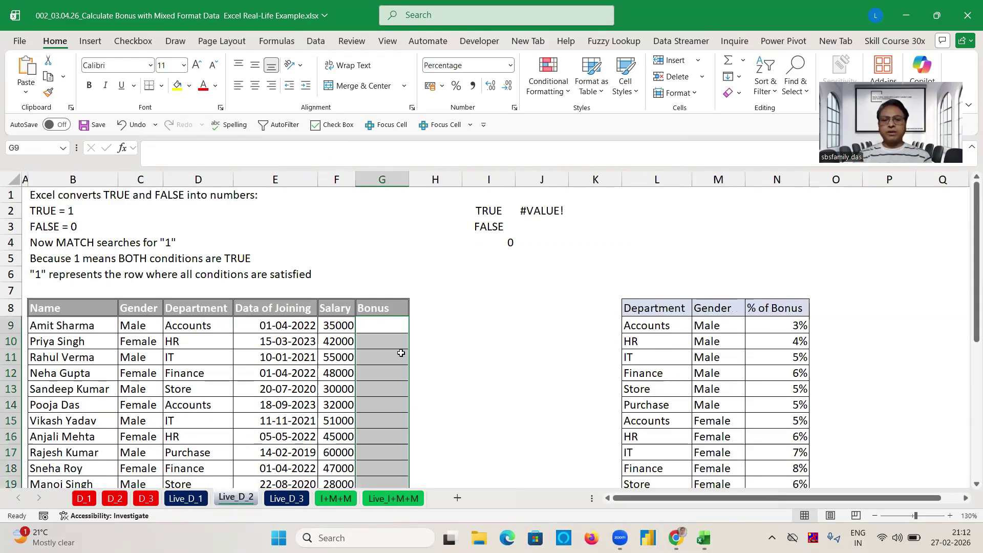
{"action": "left_click", "coordinate": [452, 328]}
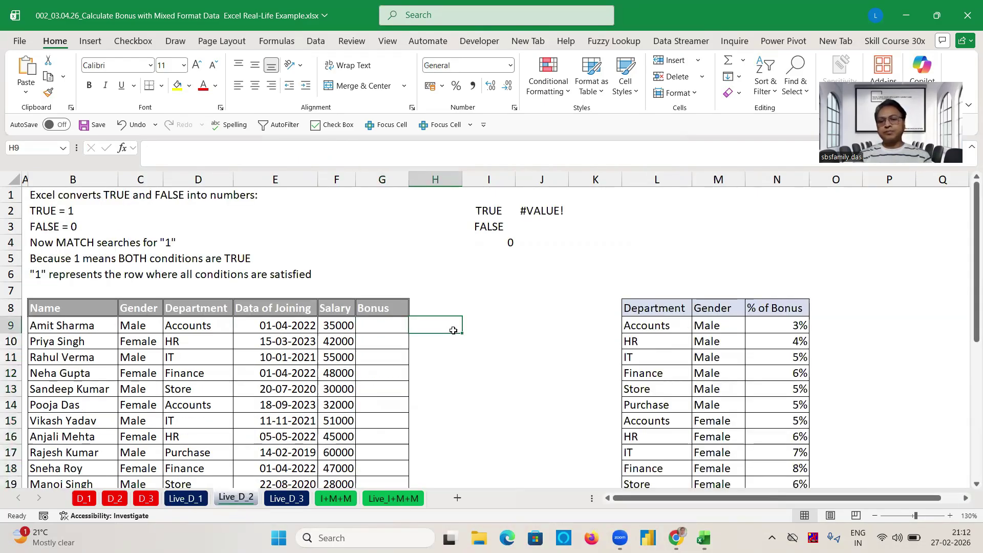
{"action": "left_click", "coordinate": [652, 308]}
{"action": "left_click", "coordinate": [723, 309]}
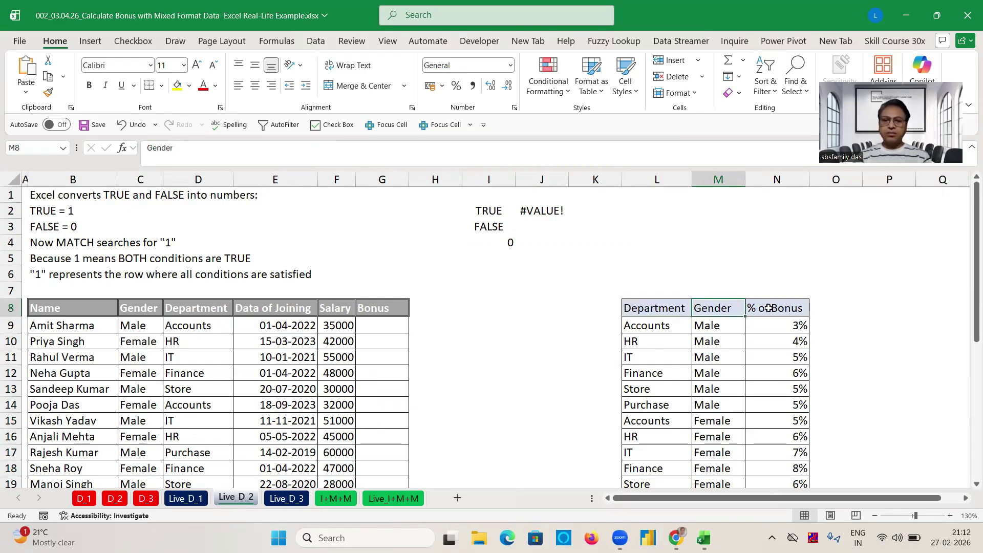
{"action": "left_click", "coordinate": [633, 322]}
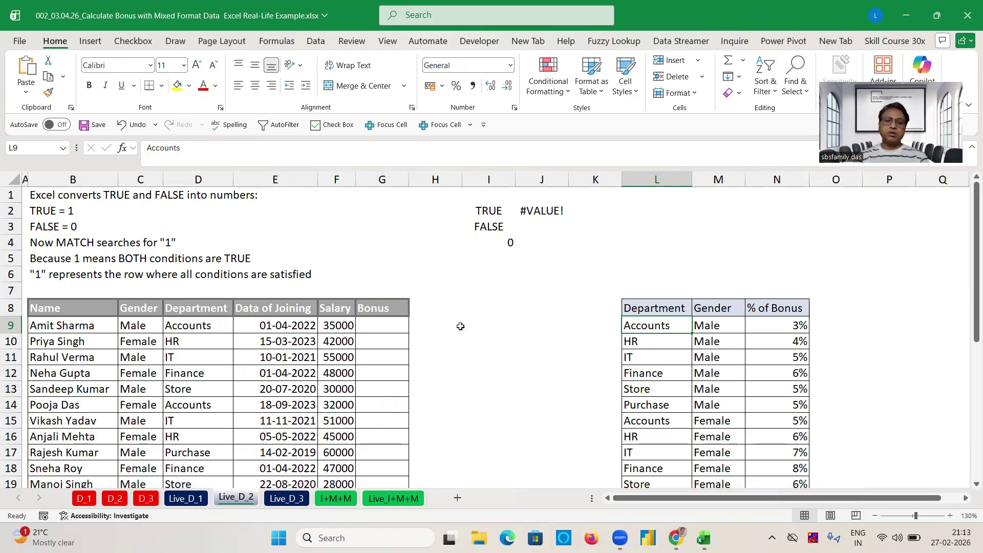
Start an INDEX formula in G9 with the % of Bonus values locked as the array $N$9:$N$20
{"action": "left_click", "coordinate": [375, 329]}
{"action": "type", "text": "=ind"}
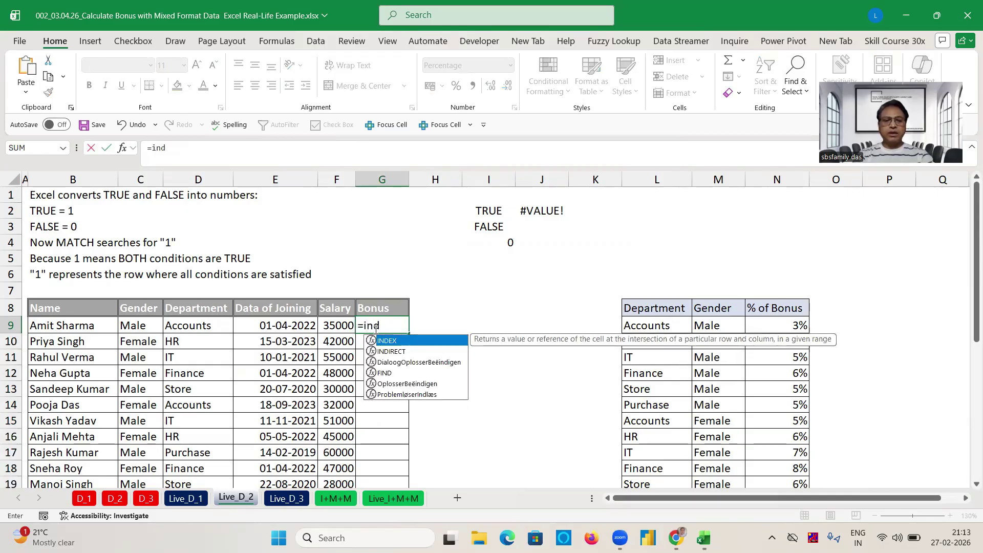
{"action": "key", "text": "Tab"}
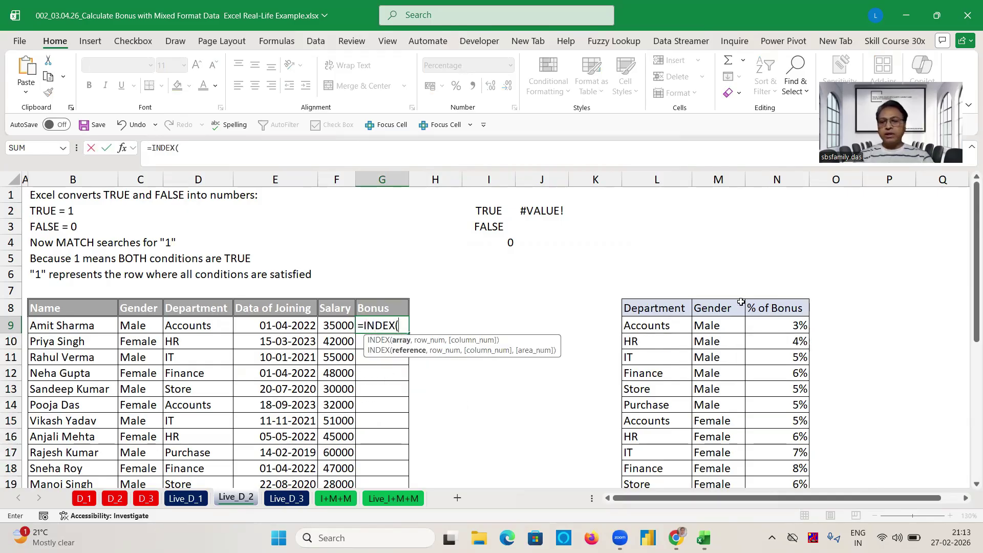
{"action": "left_click", "coordinate": [783, 327]}
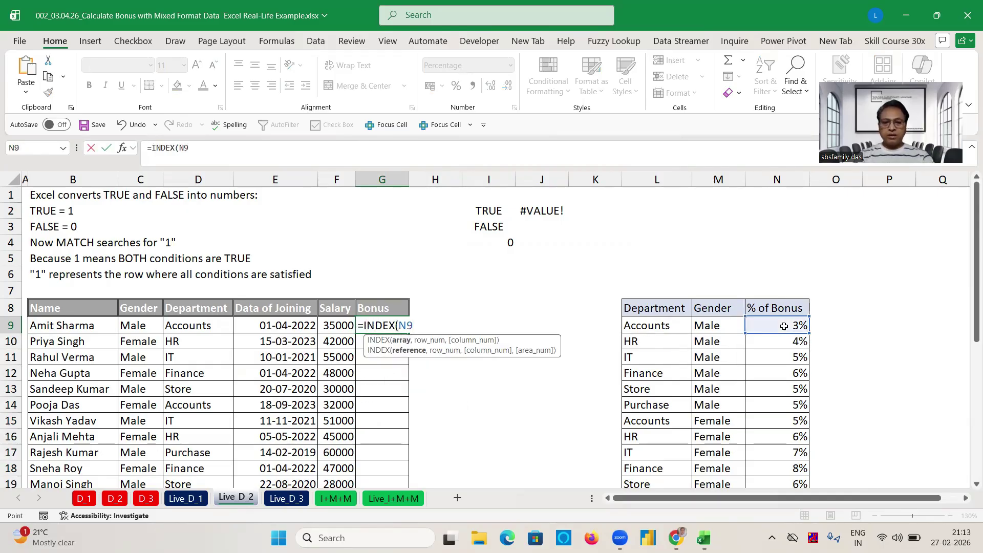
{"action": "key", "text": "ctrl+shift+Down"}
{"action": "key", "text": "F4"}
{"action": "type", "text": ","}
Nest a MATCH function as the row number, with 1 as the lookup value and a parenthesis opened for the lookup array
{"action": "scroll", "coordinate": [969, 241], "scroll_direction": "up", "scroll_amount": 1}
{"action": "type", "text": "mat"}
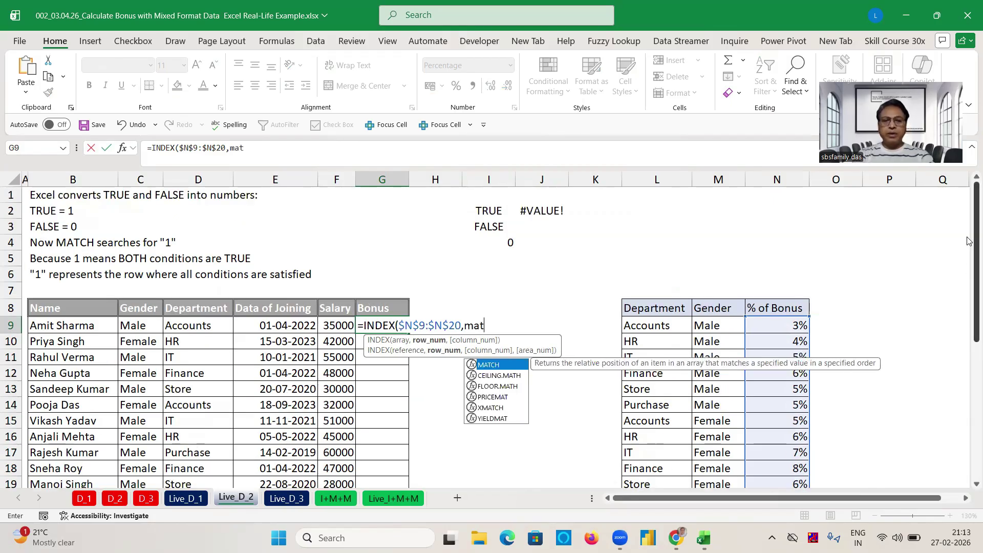
{"action": "key", "text": "Tab"}
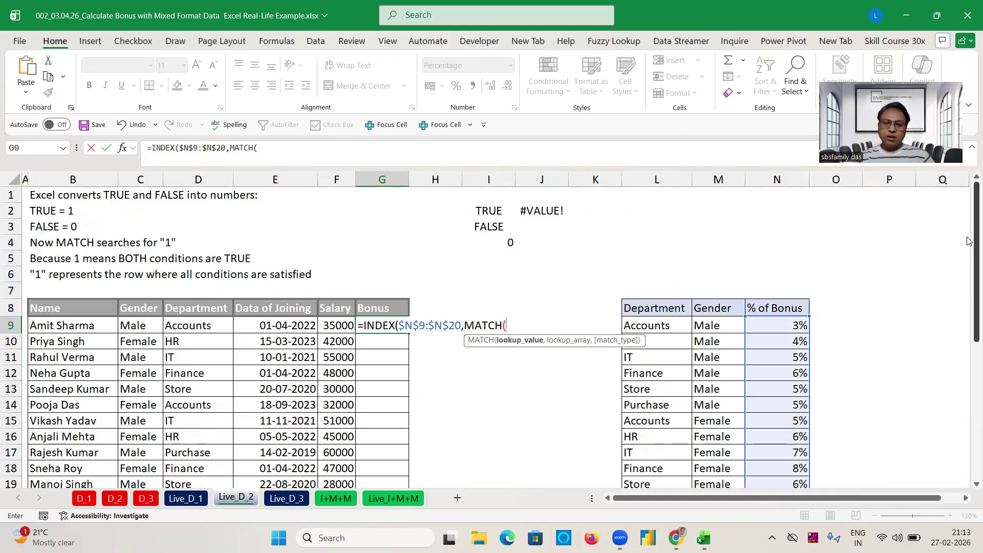
{"action": "type", "text": "1,"}
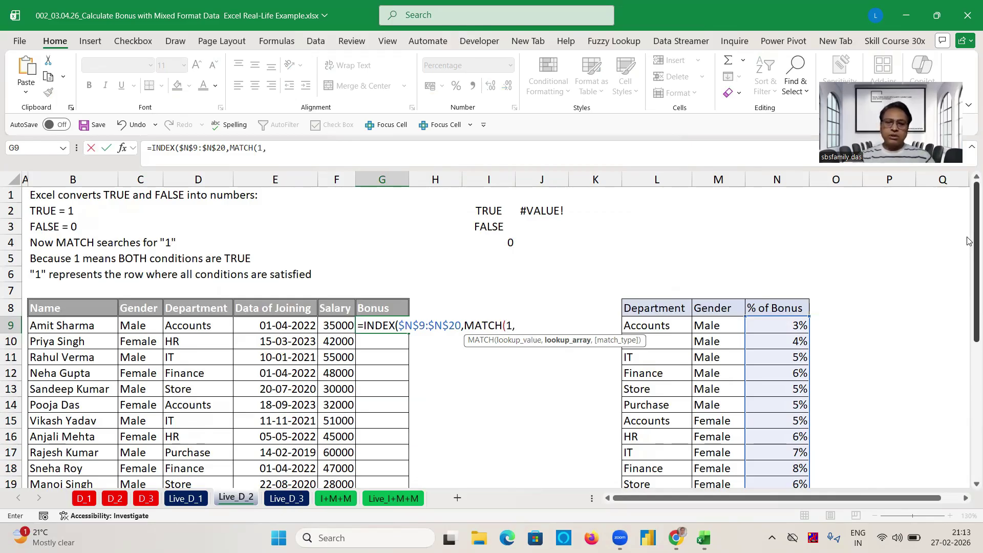
{"action": "type", "text": "("}
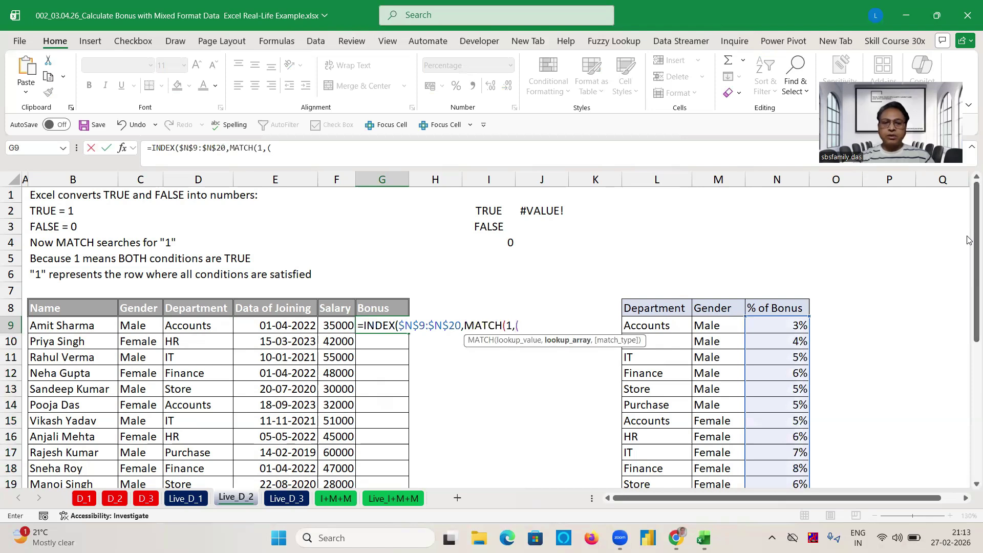
Add the department condition ($L$9:$L$20=D9) to the MATCH lookup array, with the department range locked
{"action": "left_click", "coordinate": [665, 323]}
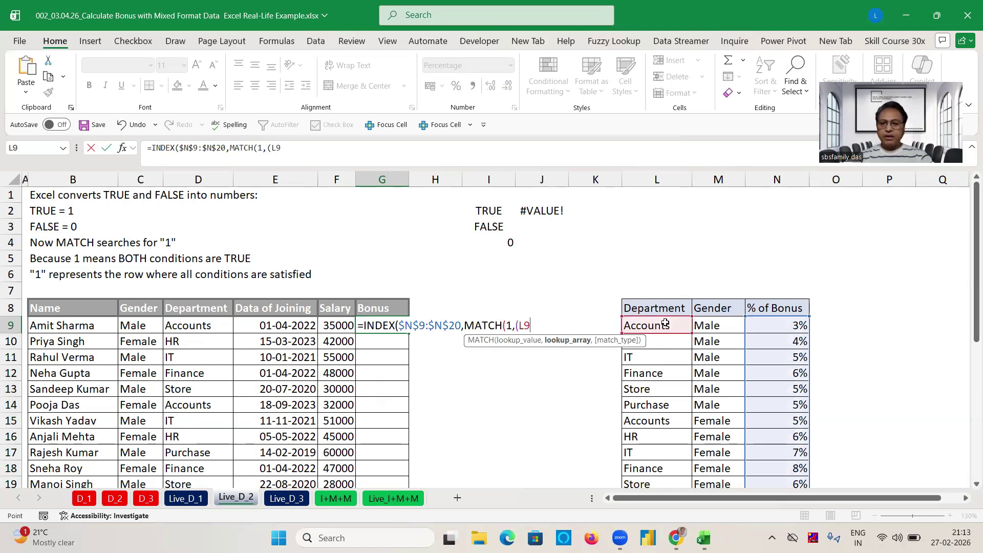
{"action": "key", "text": "ctrl+shift+Down"}
{"action": "type", "text": "="}
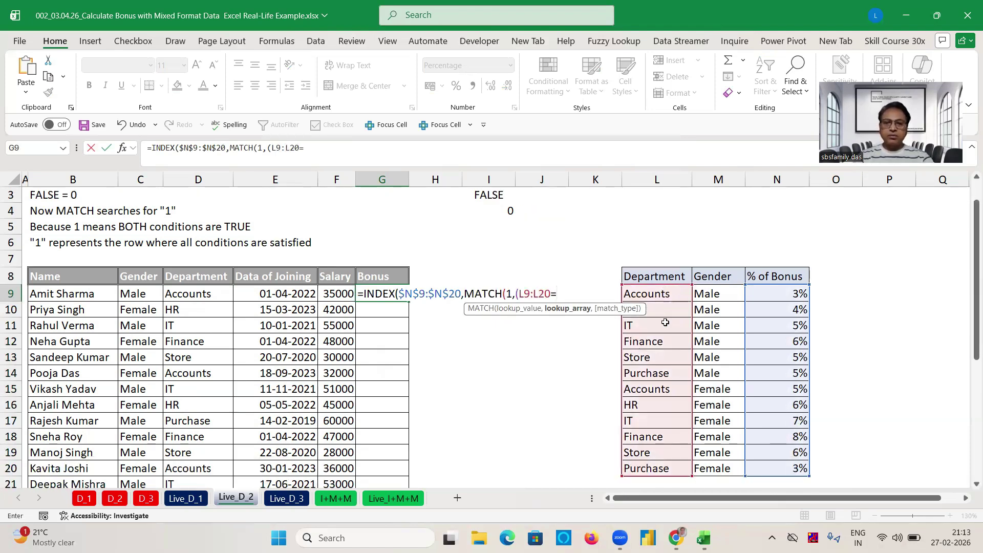
{"action": "left_click", "coordinate": [204, 297]}
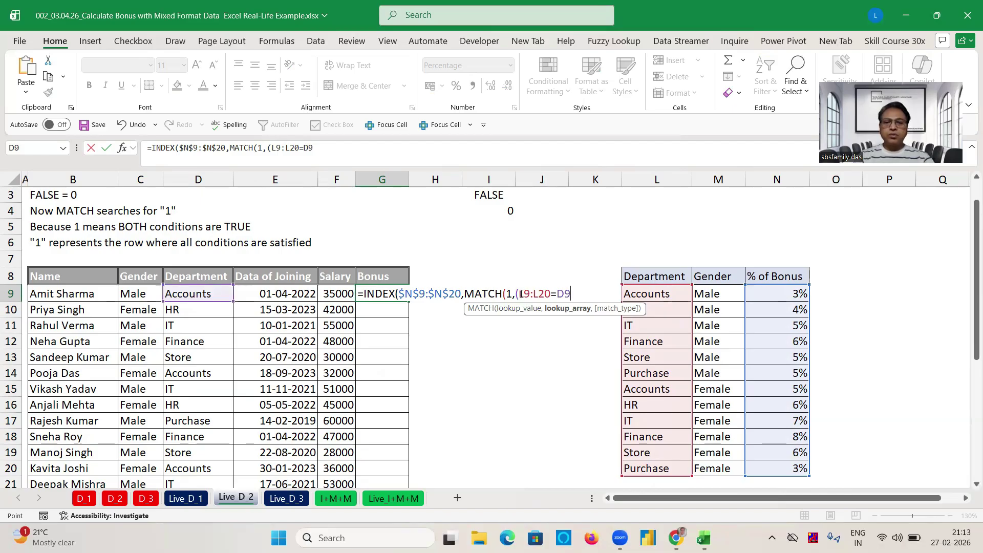
{"action": "key", "text": "shift+Right"}
{"action": "key", "text": "shift+Right"}
{"action": "key", "text": "shift+Right"}
{"action": "key", "text": "shift+Right"}
{"action": "key", "text": "shift+Right"}
{"action": "key", "text": "shift+Right"}
{"action": "key", "text": "F4"}
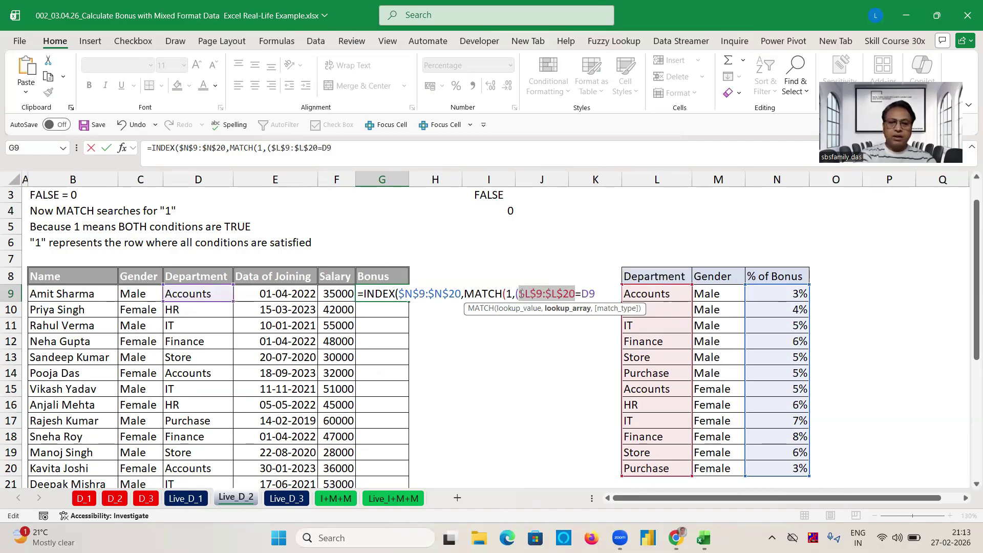
{"action": "left_click", "coordinate": [599, 293]}
{"action": "type", "text": ")"}
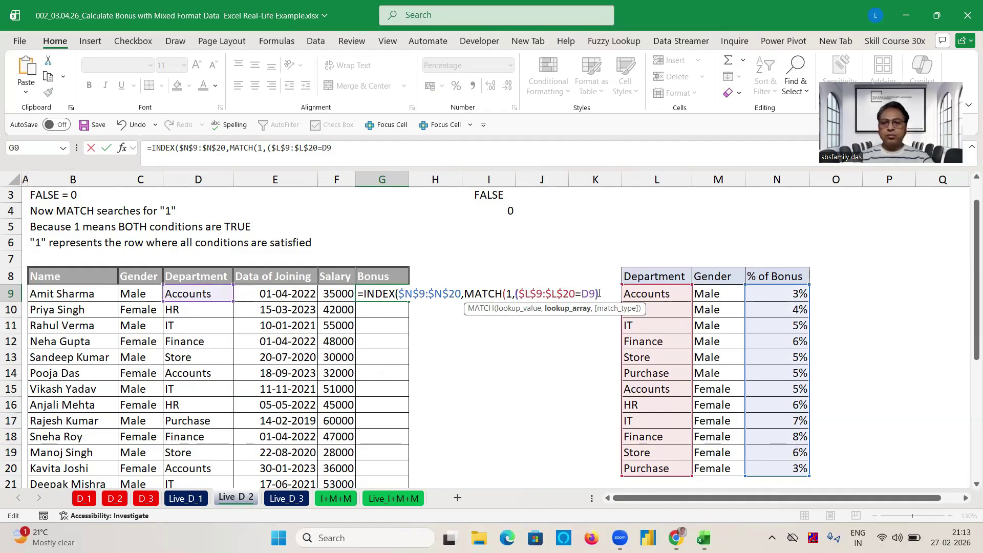
Multiply by the gender condition ($M$9:$M$20=C9) and enter the G9 formula without a match type
{"action": "type", "text": "*("}
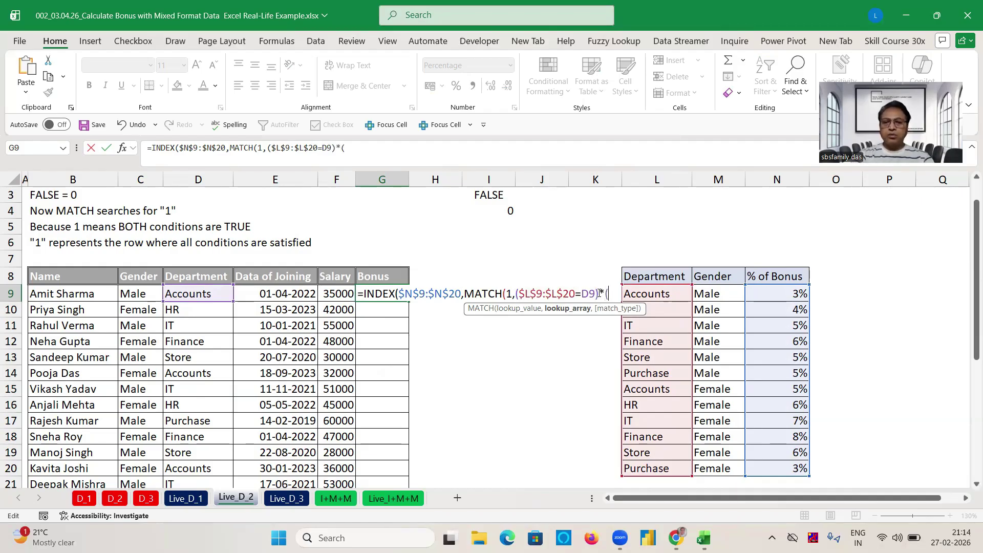
{"action": "left_click", "coordinate": [710, 293]}
{"action": "key", "text": "ctrl+shift+Down"}
{"action": "key", "text": "F4"}
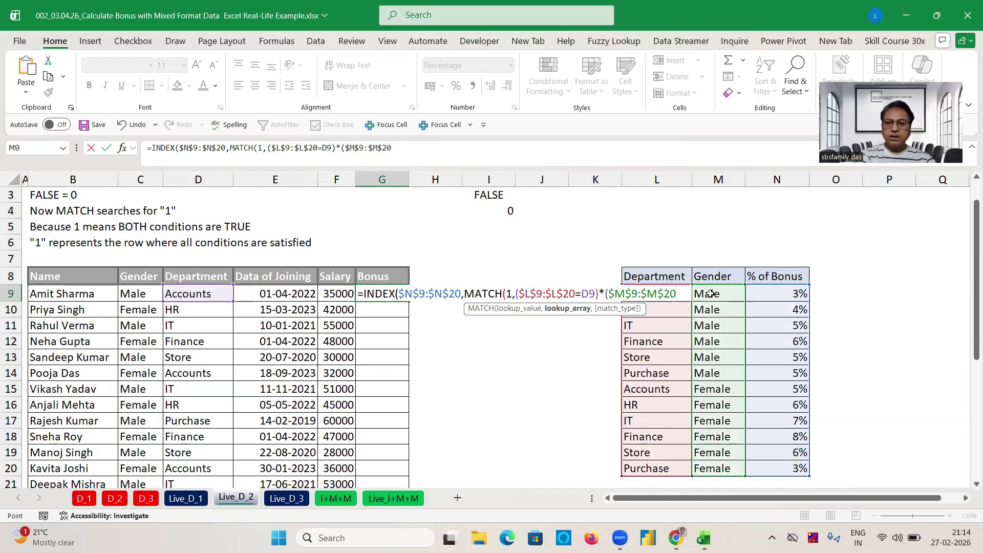
{"action": "type", "text": "="}
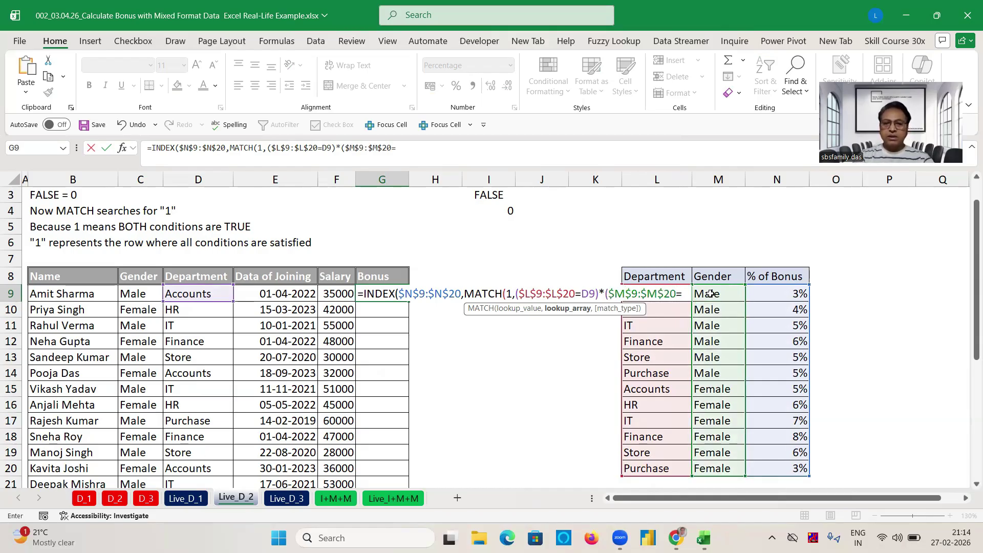
{"action": "left_click", "coordinate": [146, 297]}
{"action": "type", "text": "),"}
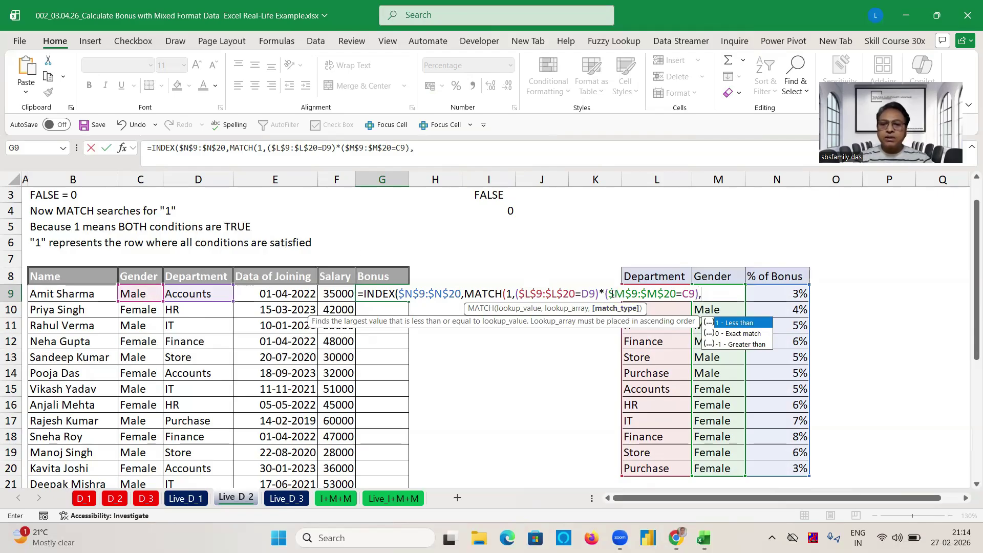
{"action": "key", "text": "BackSpace"}
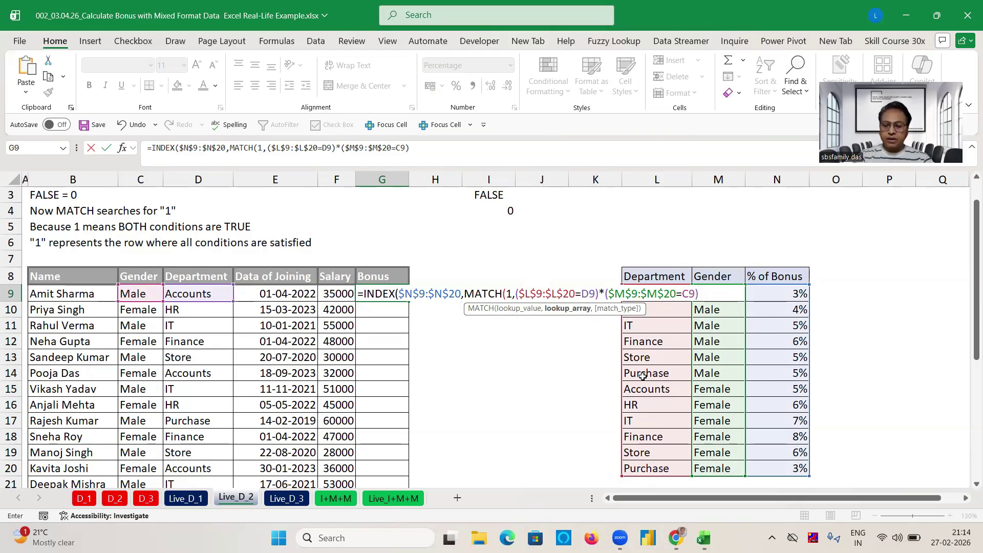
{"action": "type", "text": ")"}
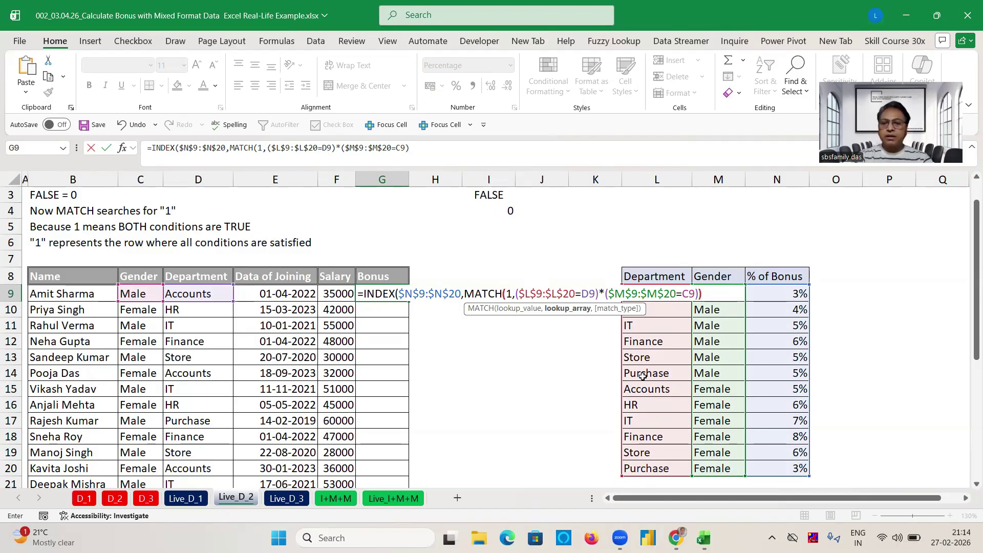
{"action": "type", "text": ")"}
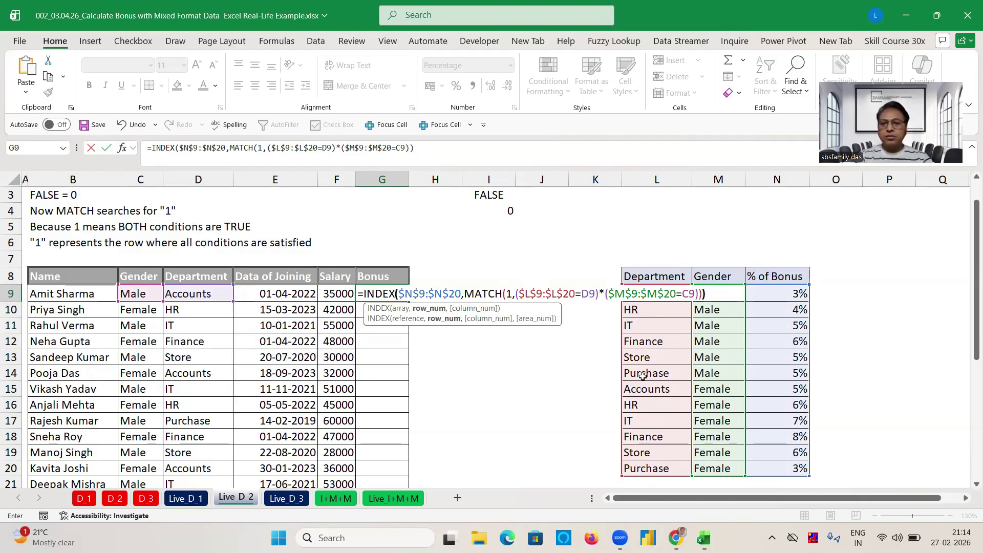
{"action": "key", "text": "ctrl+Return"}
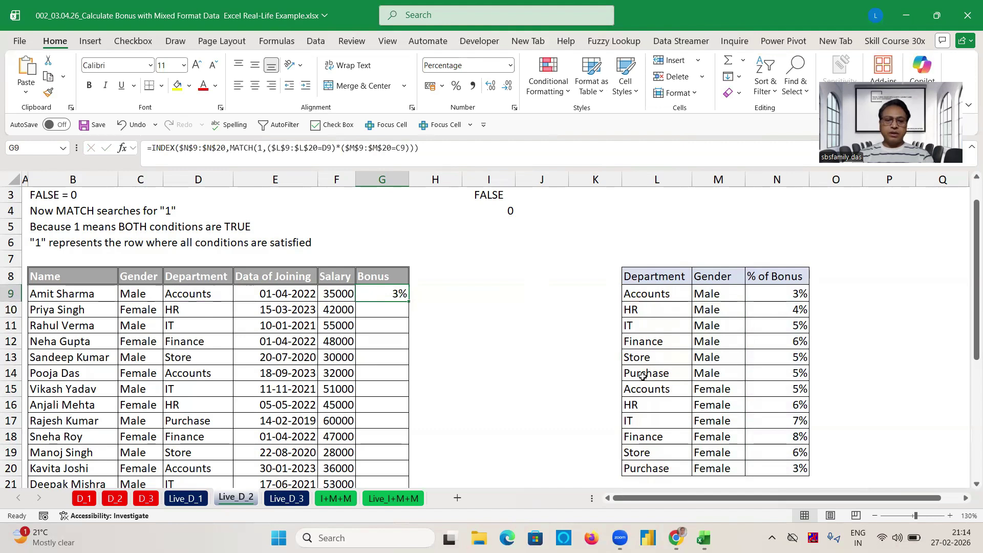
Fill the G9 formula without a match type down the Bonus column through G33
{"action": "key", "text": "shift+Down"}
{"action": "key", "text": "shift+Down"}
{"action": "key", "text": "shift+Down"}
{"action": "key", "text": "shift+Down"}
{"action": "key", "text": "shift+Down"}
{"action": "key", "text": "shift+Down"}
{"action": "key", "text": "shift+Down"}
{"action": "key", "text": "shift+Down"}
{"action": "key", "text": "shift+Down"}
{"action": "key", "text": "shift+Down"}
{"action": "key", "text": "shift+Down"}
{"action": "key", "text": "shift+Down"}
{"action": "key", "text": "shift+Down"}
{"action": "key", "text": "shift+Down"}
{"action": "key", "text": "shift+Down"}
{"action": "key", "text": "shift+Down"}
{"action": "key", "text": "shift+Down"}
{"action": "key", "text": "shift+Down"}
{"action": "key", "text": "shift+Down"}
{"action": "key", "text": "shift+Down"}
{"action": "key", "text": "ctrl+d"}
{"action": "scroll", "coordinate": [642, 376], "scroll_direction": "up", "scroll_amount": 4}
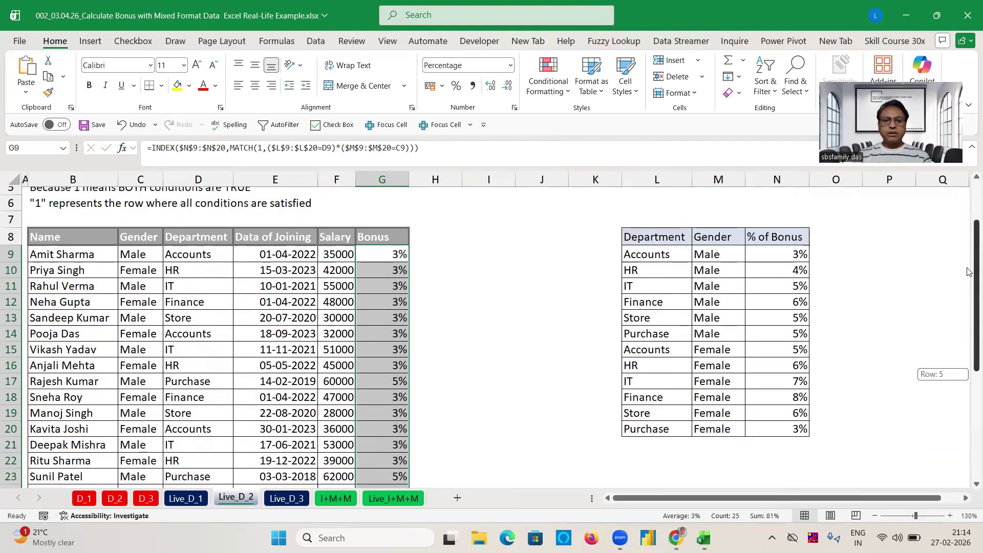
Add 0 as the match type of MATCH in the G9 formula for an exact match
{"action": "left_click", "coordinate": [374, 251]}
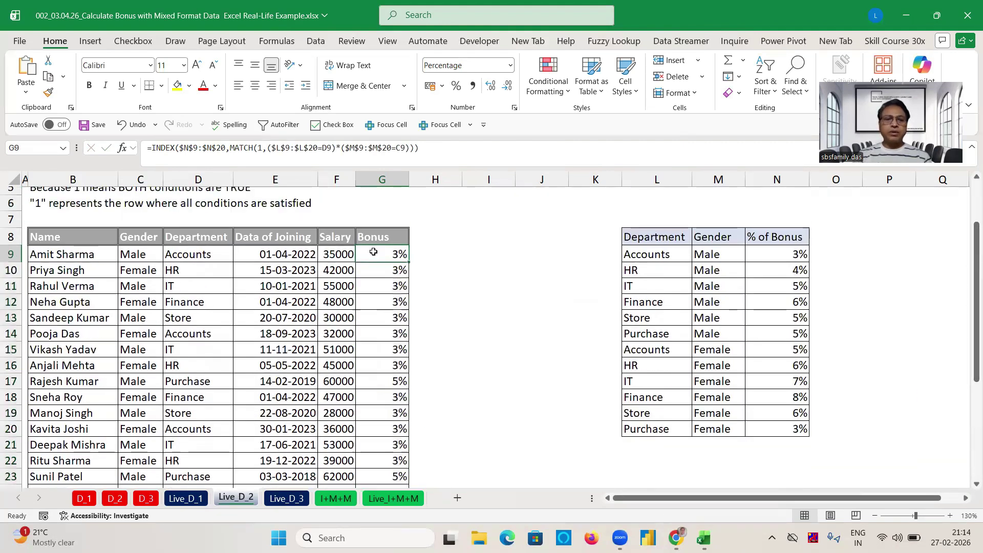
{"action": "double_click", "coordinate": [374, 252]}
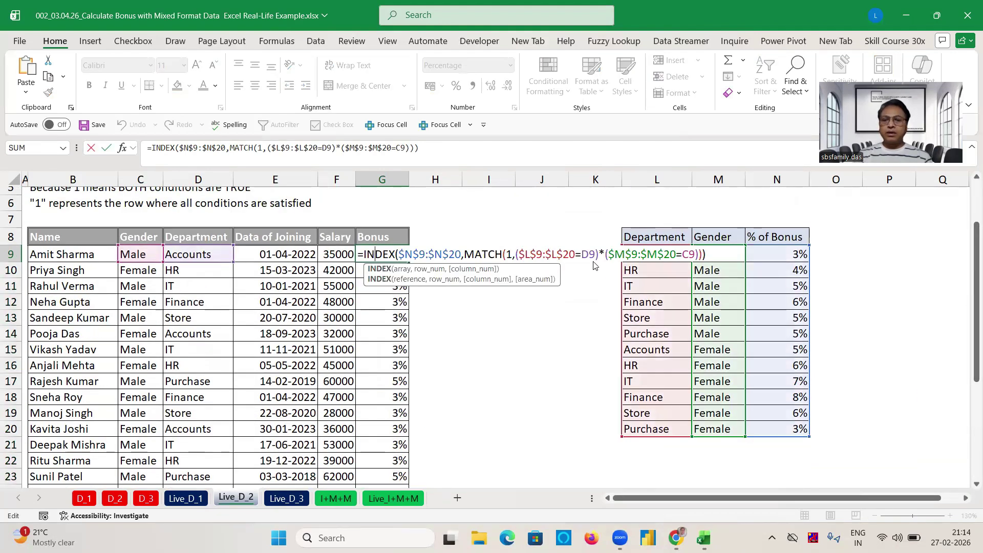
{"action": "left_click", "coordinate": [697, 256]}
{"action": "type", "text": ",0"}
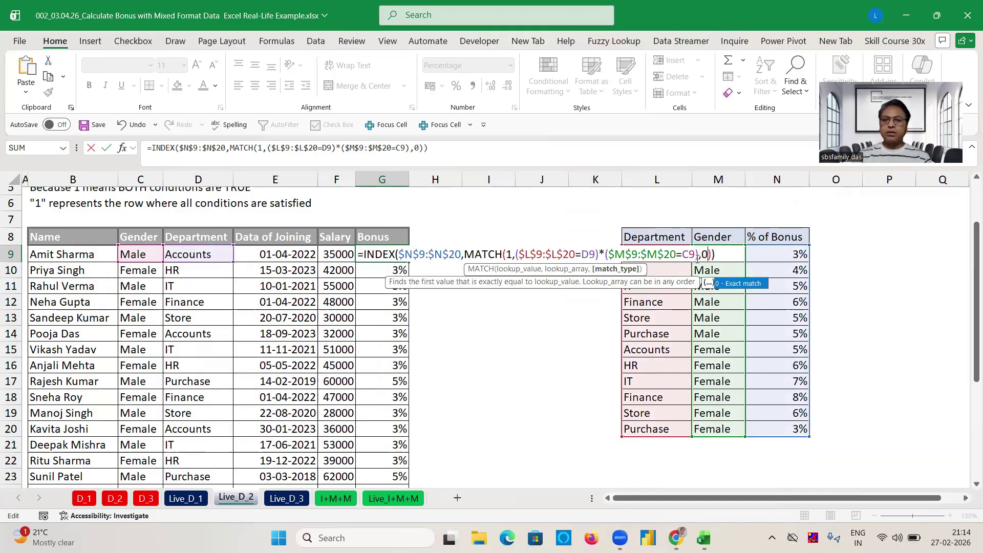
{"action": "key", "text": "Return"}
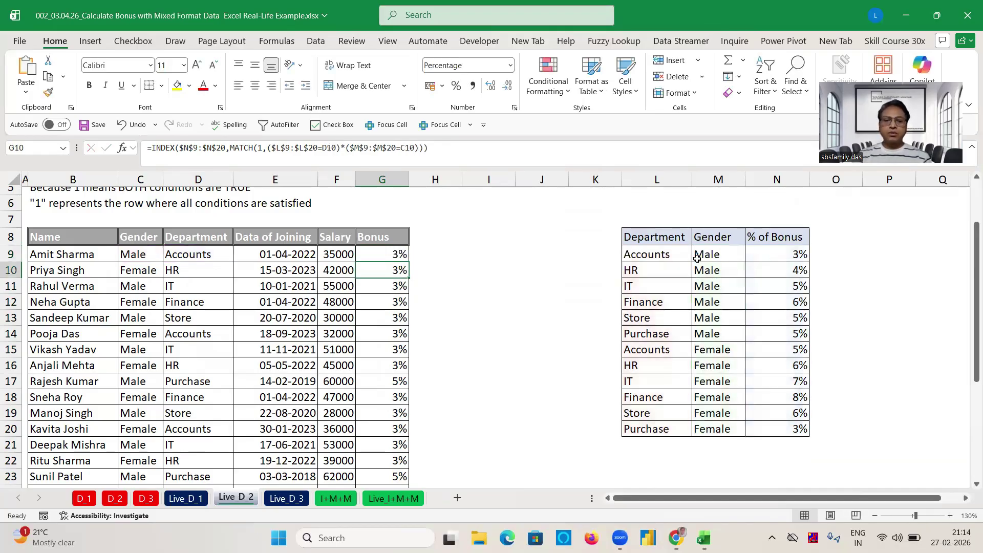
Fill the corrected exact-match formula from G9 down the Bonus column through G33
{"action": "key", "text": "Up"}
{"action": "key", "text": "ctrl+shift+Down"}
{"action": "key", "text": "ctrl+d"}
{"action": "left_click_drag", "start_coordinate": [974, 376], "coordinate": [972, 202]}
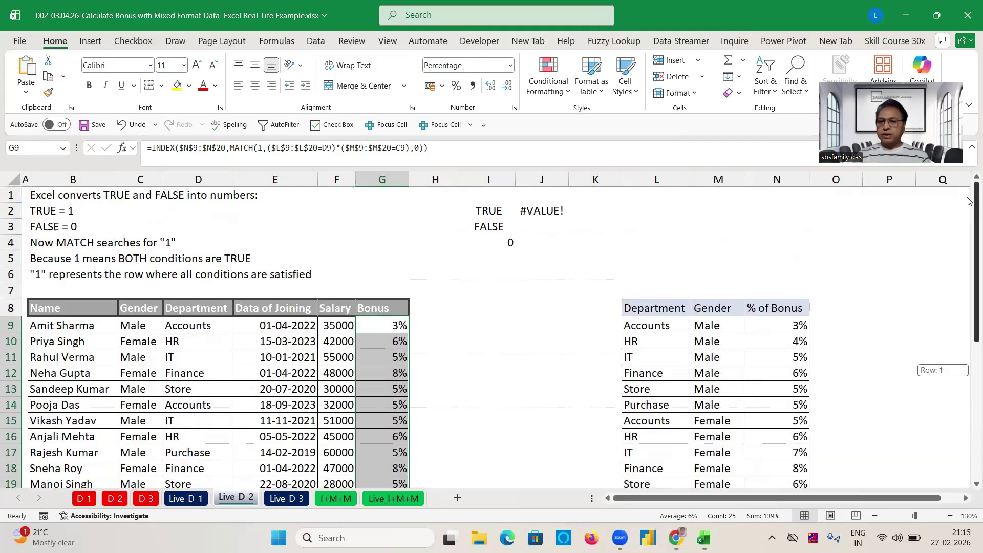
{"action": "left_click", "coordinate": [589, 252]}
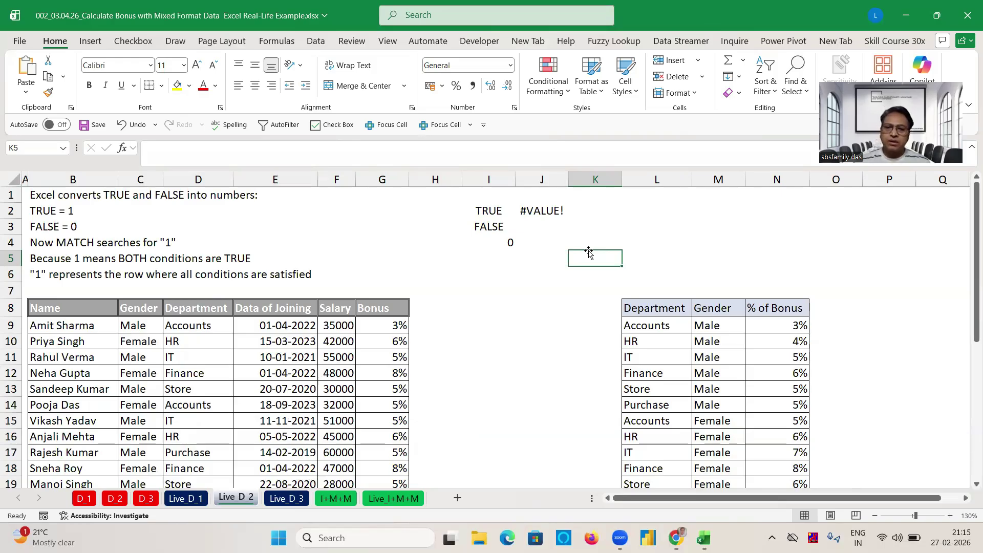
Enter the number 43568 in L3 and format it as a day-month-year date
{"action": "left_click", "coordinate": [654, 219]}
{"action": "type", "text": "43568"}
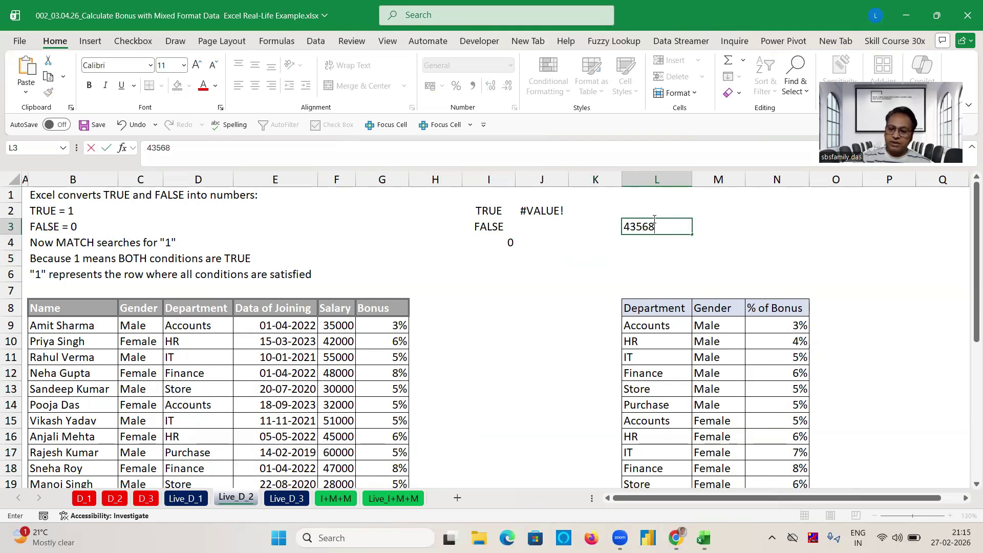
{"action": "key", "text": "ctrl+Return"}
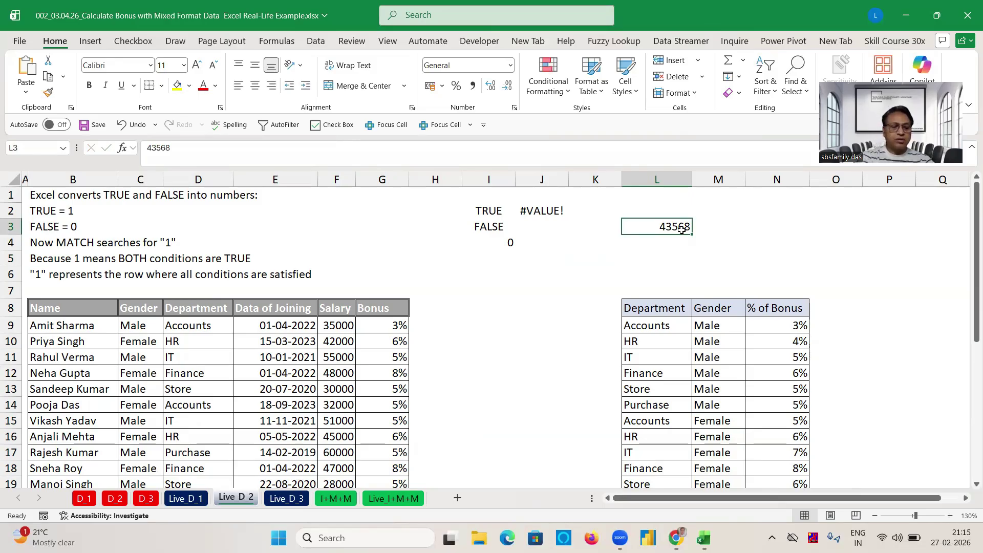
{"action": "key", "text": "ctrl+shift+3"}
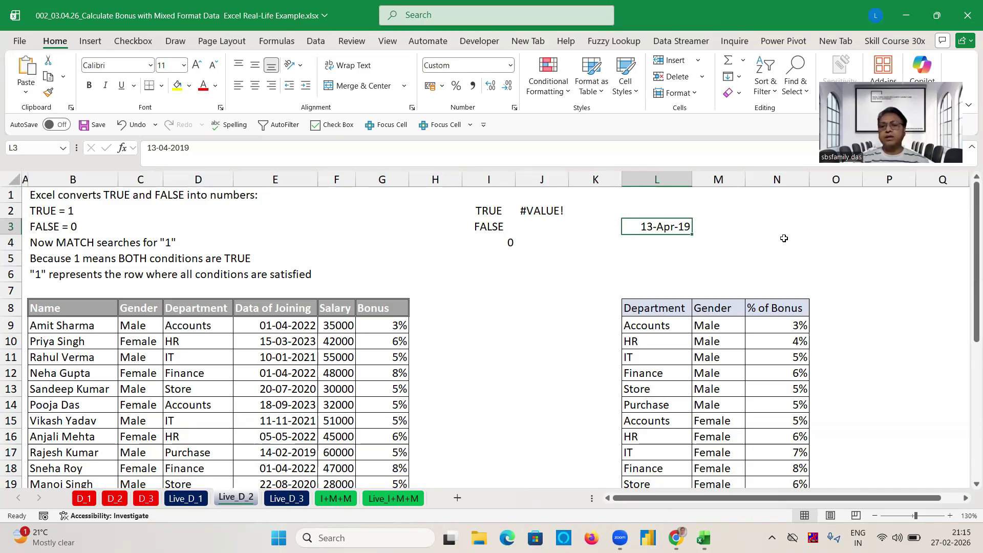
{"action": "left_click", "coordinate": [784, 238]}
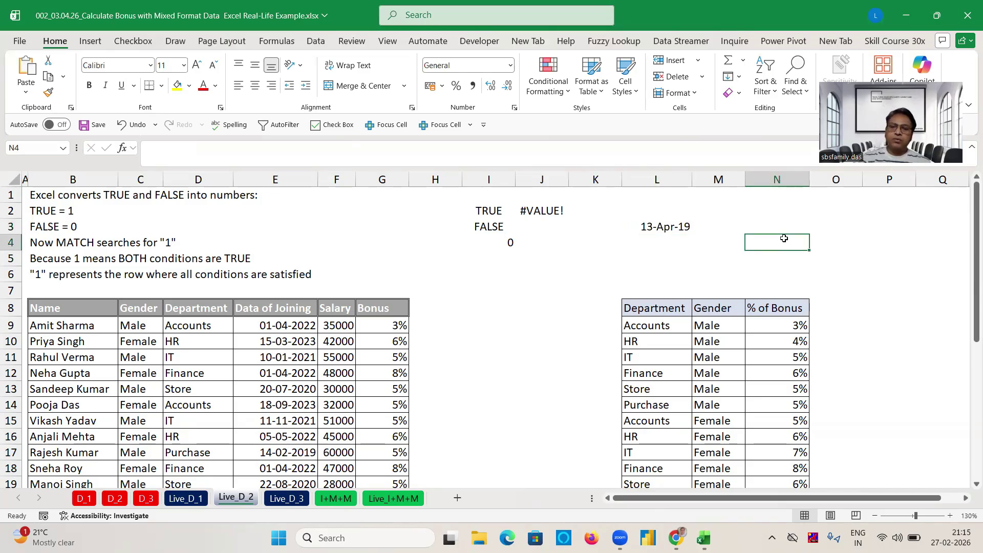
{"action": "left_click", "coordinate": [674, 225]}
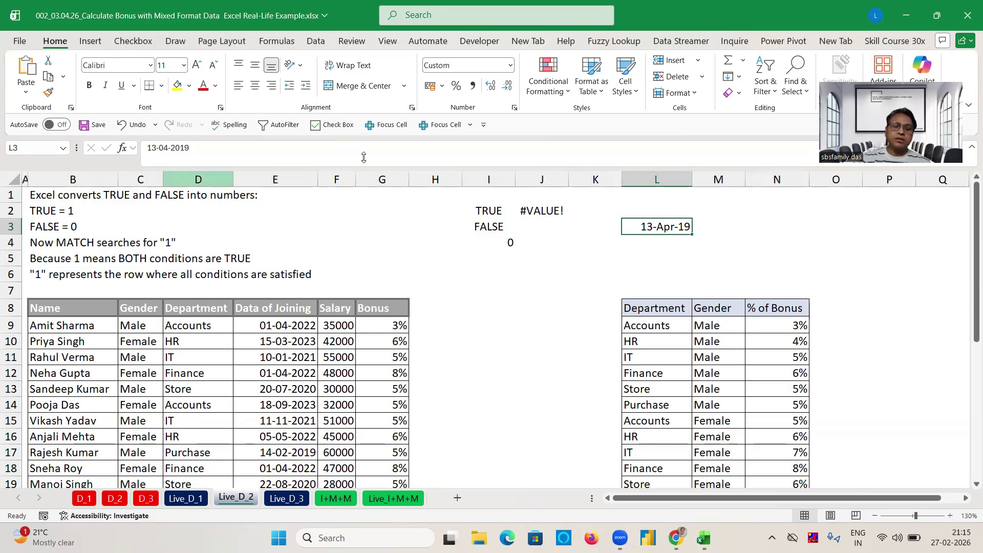
{"action": "left_click", "coordinate": [656, 243]}
{"action": "left_click", "coordinate": [657, 227]}
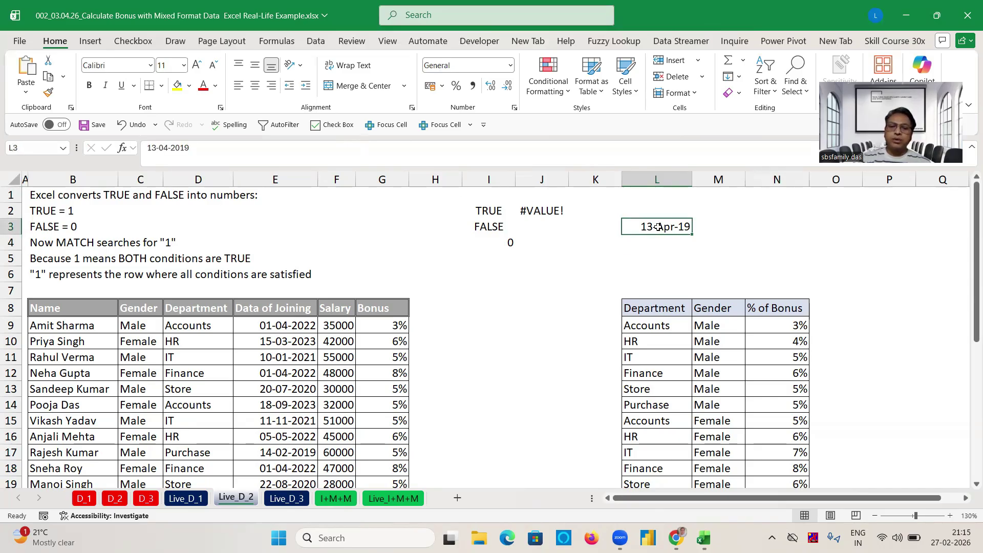
{"action": "left_click", "coordinate": [396, 324]}
{"action": "left_click", "coordinate": [394, 246]}
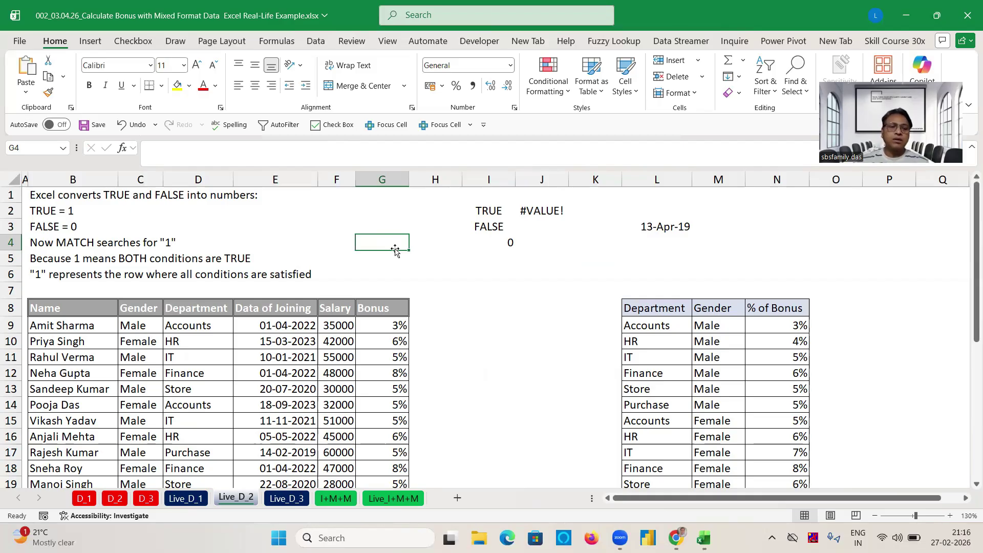
Replace the gender in C9 with a test name to try the bonus formula on an unlisted value
{"action": "left_click", "coordinate": [141, 326]}
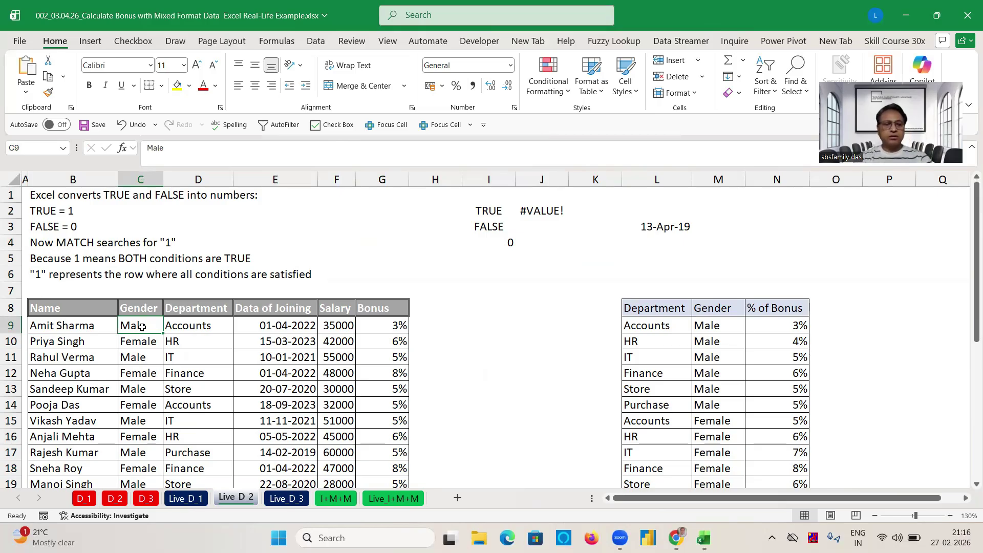
{"action": "type", "text": "subir"}
{"action": "key", "text": "Return"}
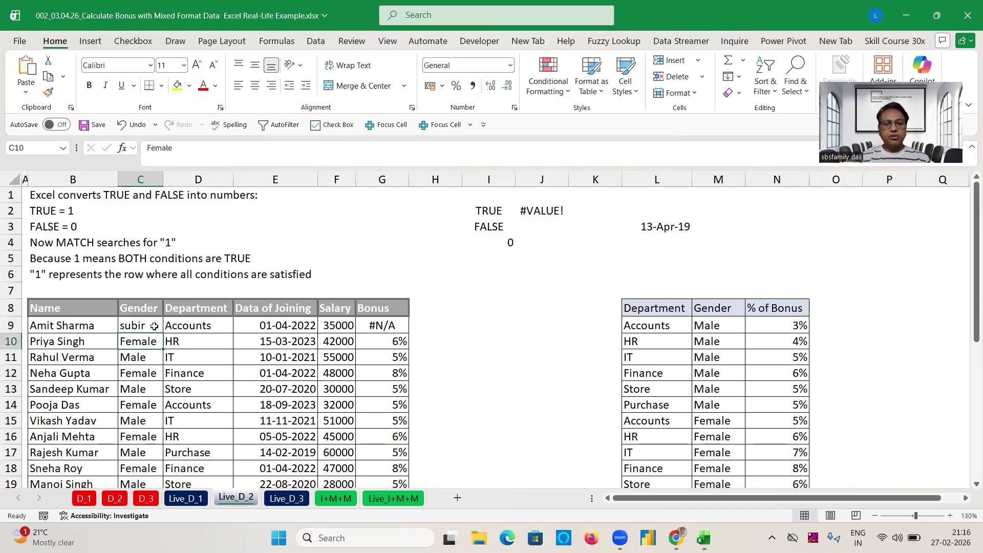
Put the same lowercase test name in M10 of the lookup table's Gender column
{"action": "left_click", "coordinate": [710, 341]}
{"action": "type", "text": "Subir"}
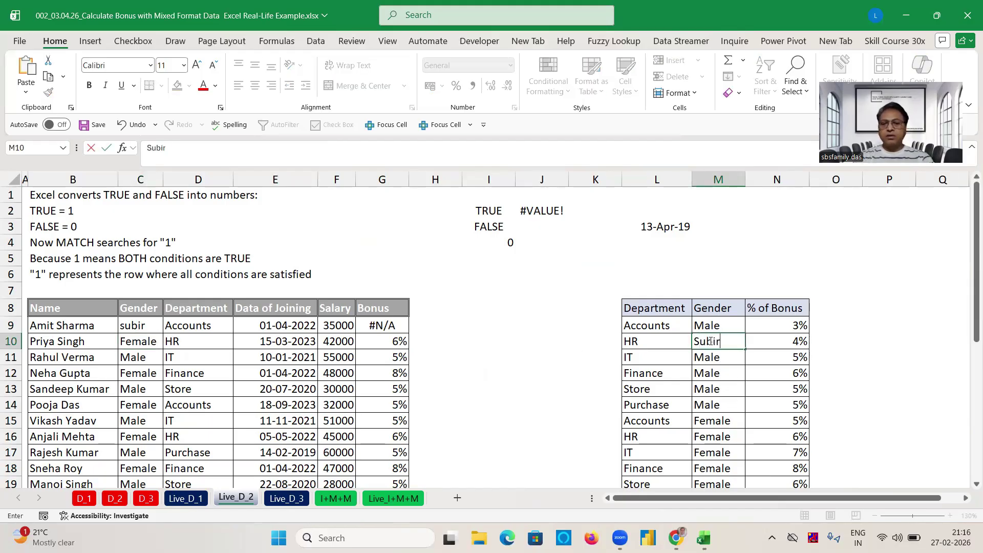
{"action": "key", "text": "Return"}
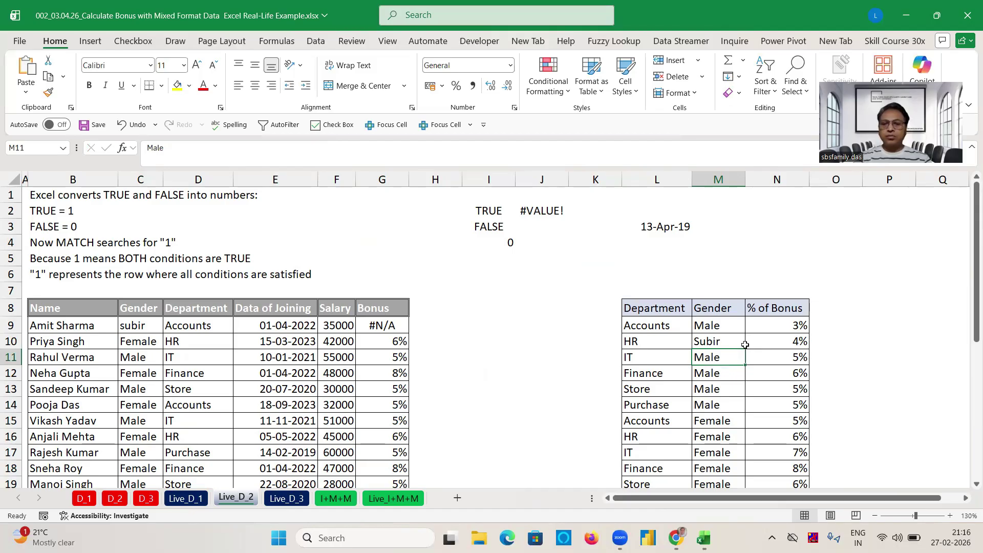
{"action": "left_click", "coordinate": [729, 341]}
{"action": "type", "text": "subir"}
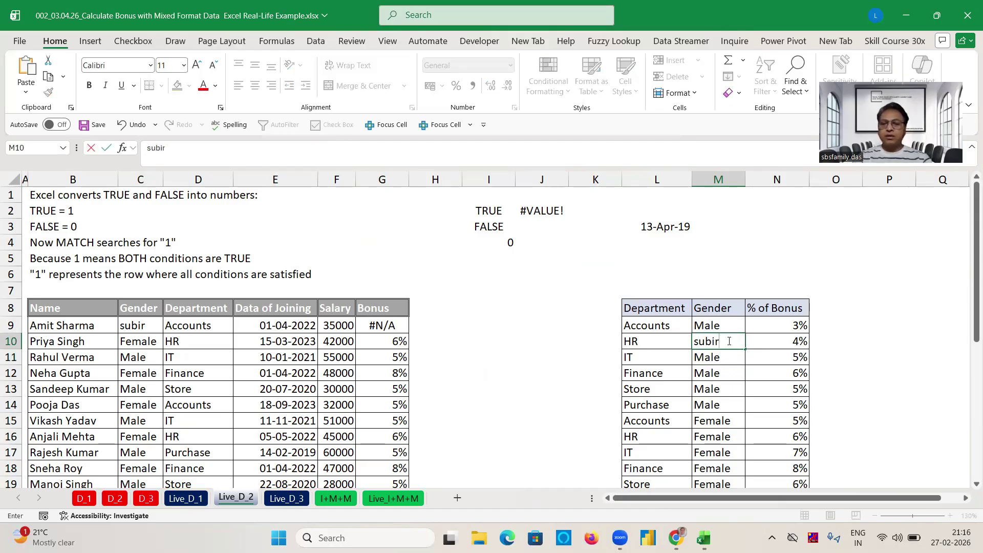
{"action": "key", "text": "Return"}
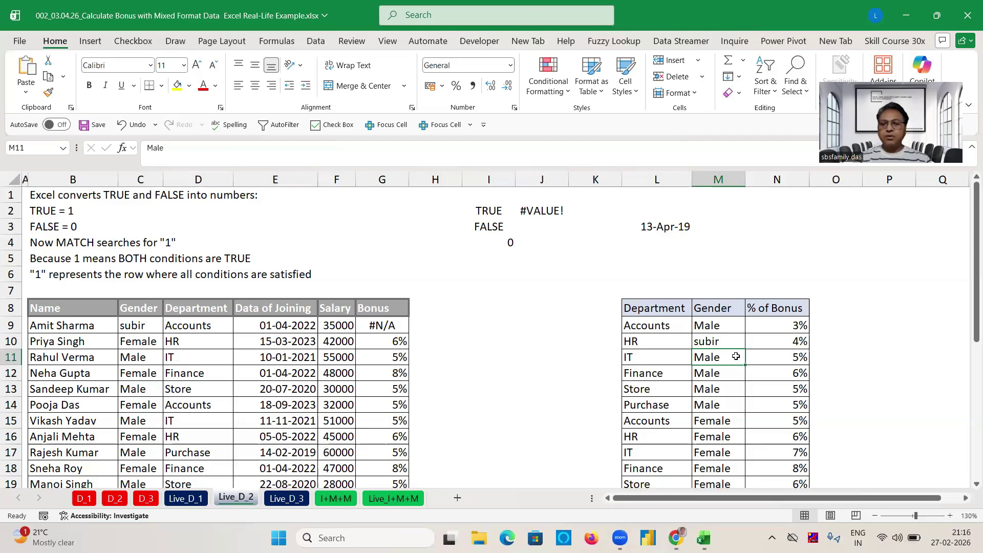
Undo the test entries in the lookup table's M10 and the employee table's C9
{"action": "left_click", "coordinate": [715, 343]}
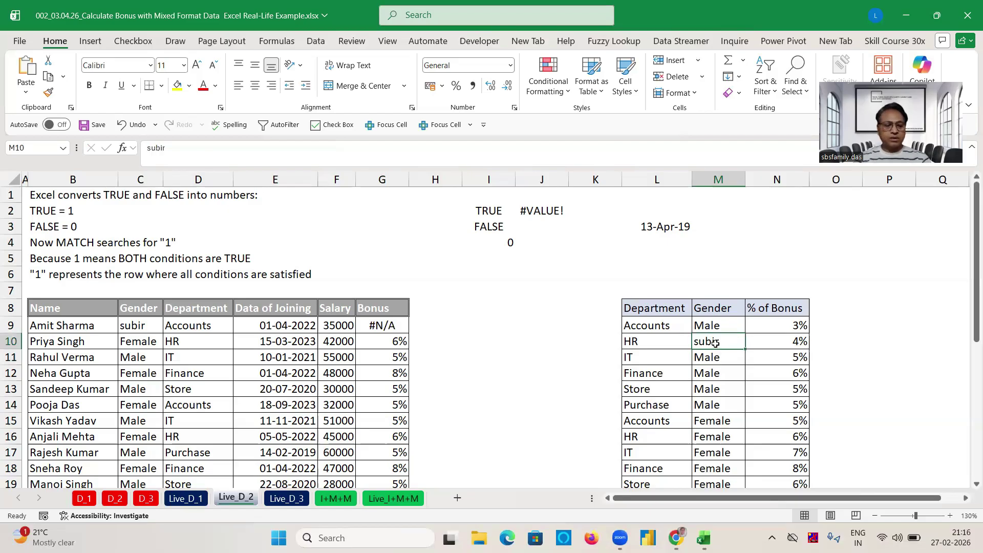
{"action": "key", "text": "ctrl+z"}
{"action": "key", "text": "ctrl+z"}
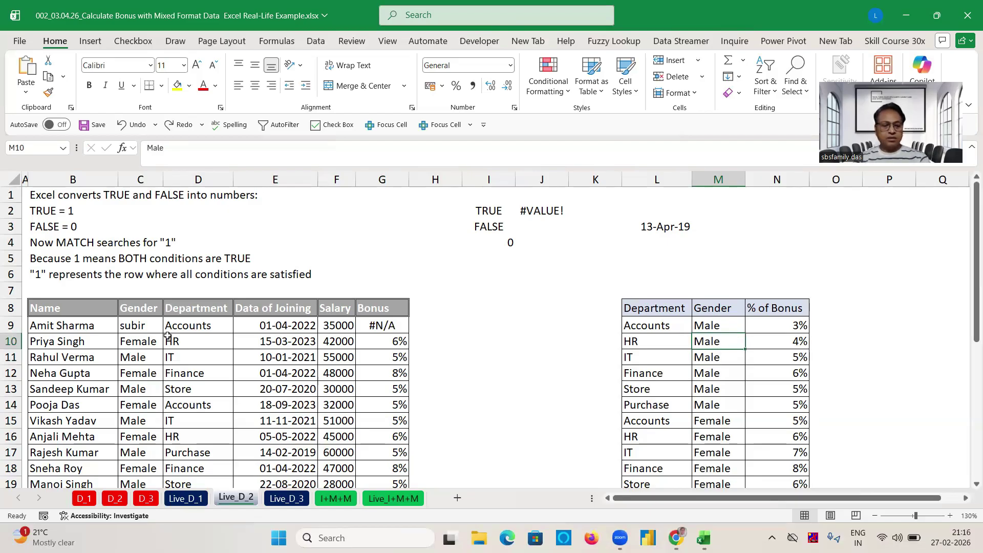
{"action": "left_click", "coordinate": [444, 304]}
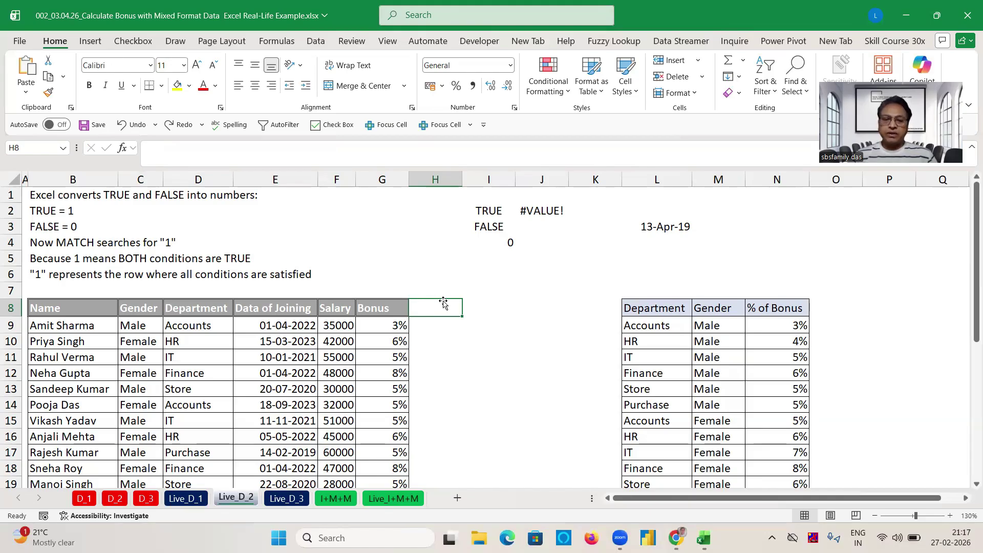
{"action": "left_click", "coordinate": [397, 324]}
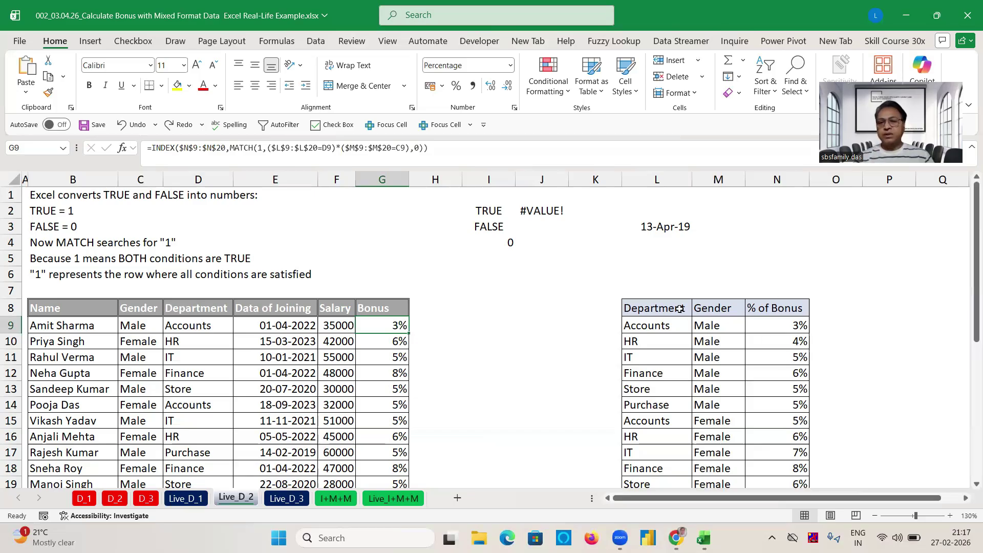
{"action": "left_click", "coordinate": [623, 249]}
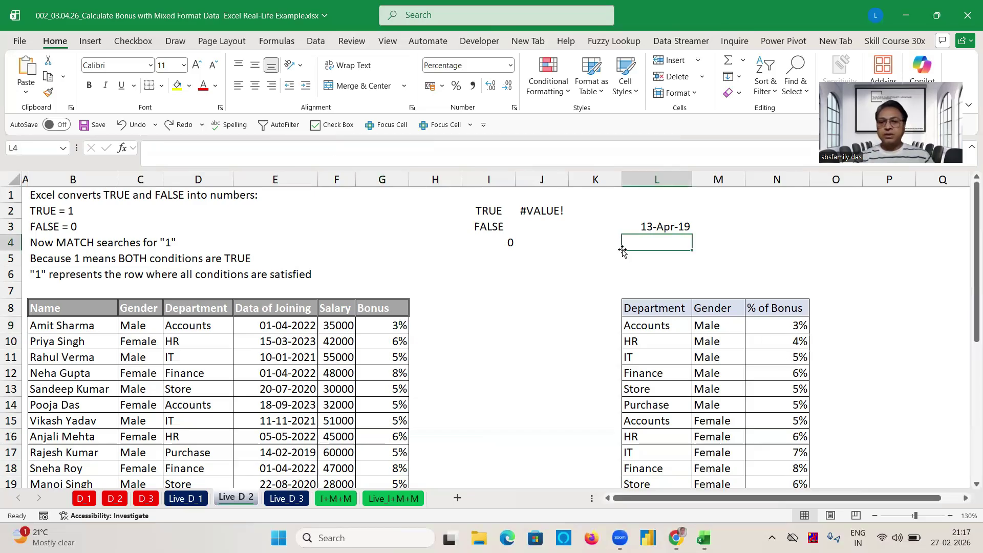
{"action": "left_click", "coordinate": [548, 312]}
Compare the Department, Male and Female lookup table on Live_D_3 with the lookup table on Live_D_2, ending on Live_D_3
{"action": "left_click", "coordinate": [287, 500]}
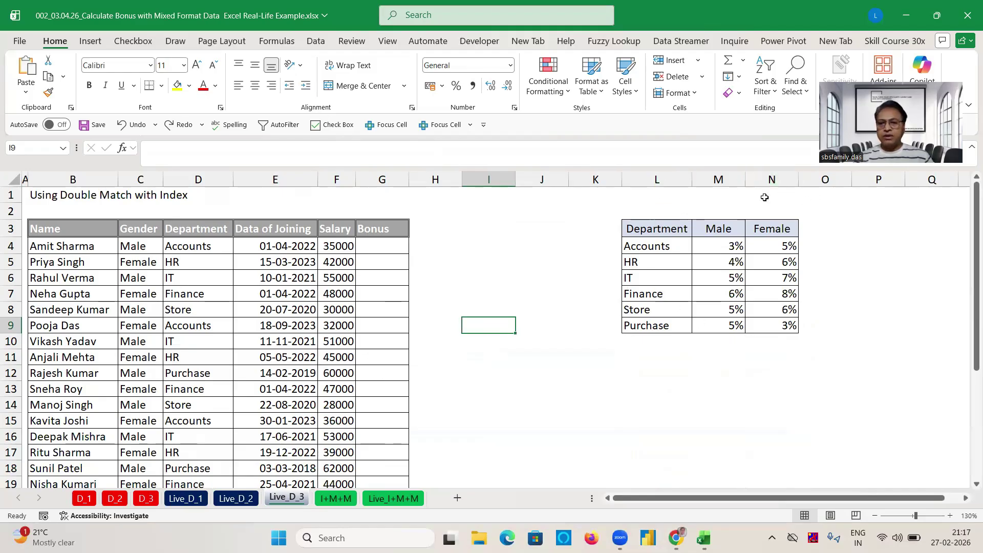
{"action": "left_click", "coordinate": [654, 233]}
{"action": "left_click", "coordinate": [715, 232]}
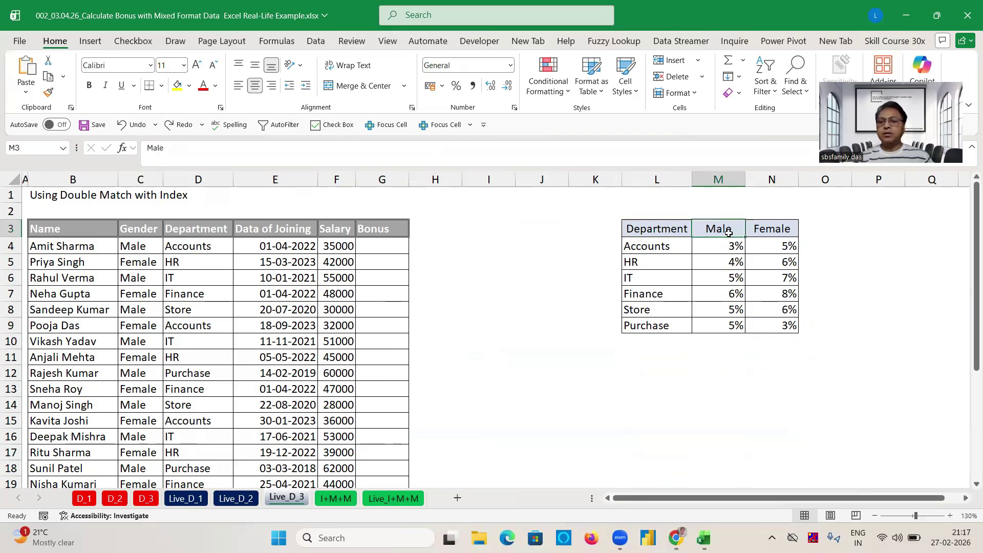
{"action": "left_click", "coordinate": [765, 233]}
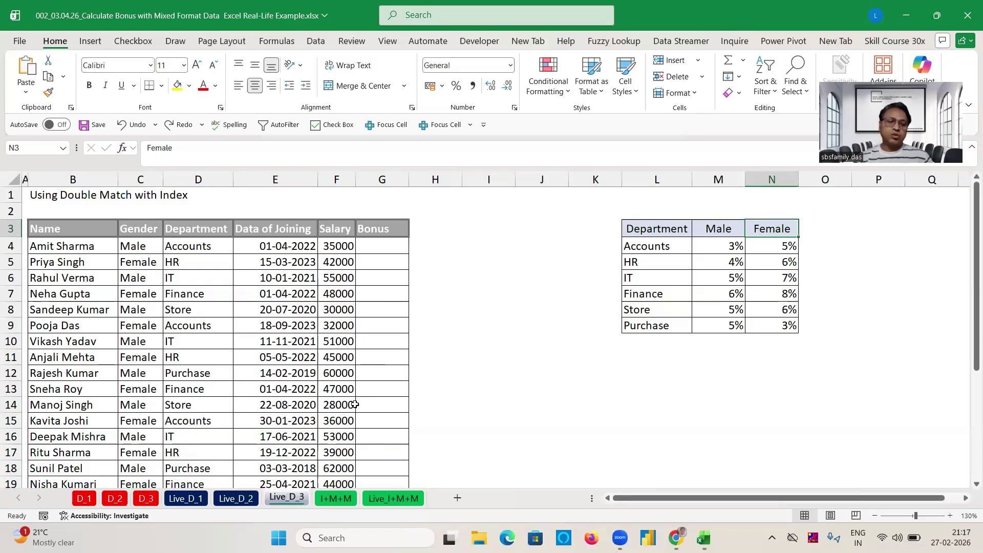
{"action": "left_click", "coordinate": [229, 497]}
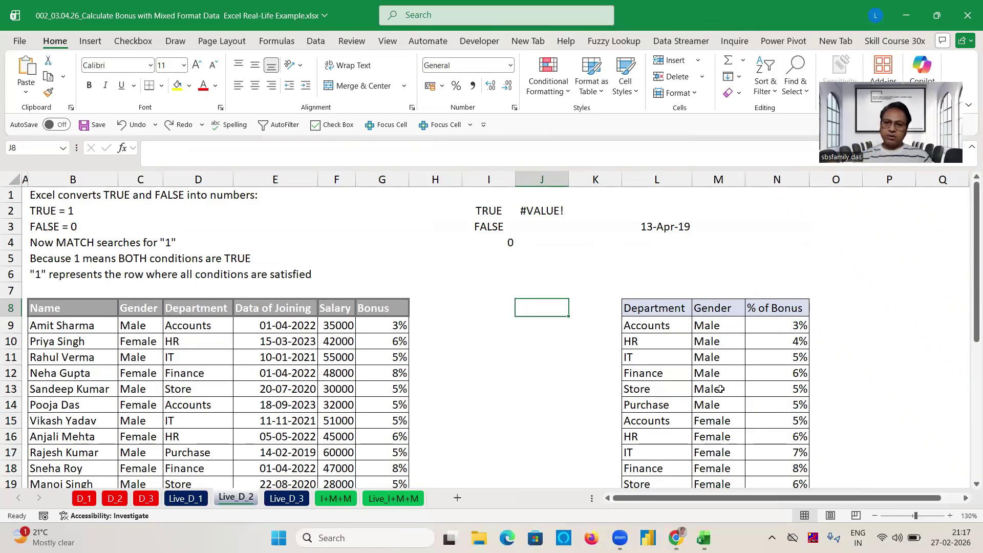
{"action": "key", "text": "ctrl+Page_Down"}
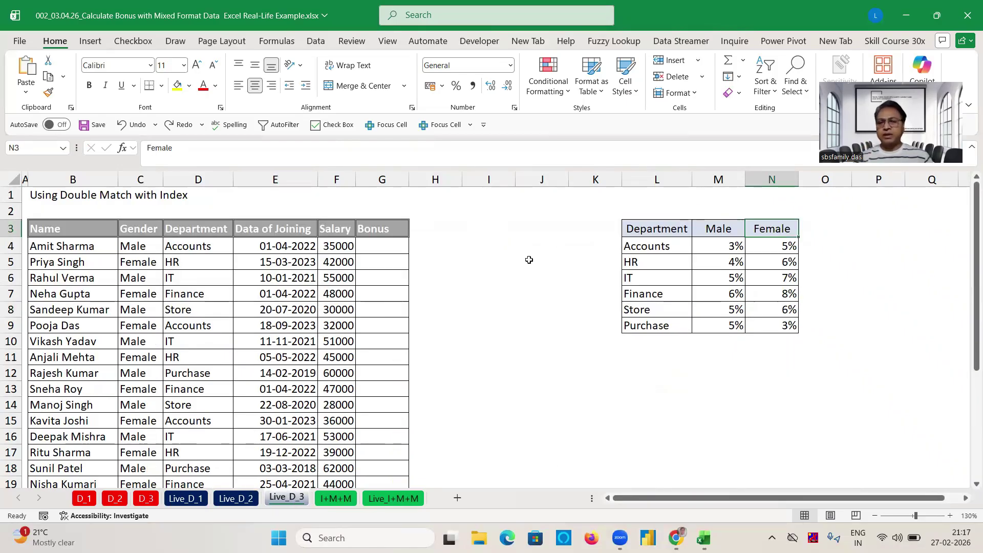
Start an INDEX formula in G4 of Live_D_3 with the absolute range $M$4:$N$9 as its array
{"action": "left_click", "coordinate": [380, 246]}
{"action": "type", "text": "="}
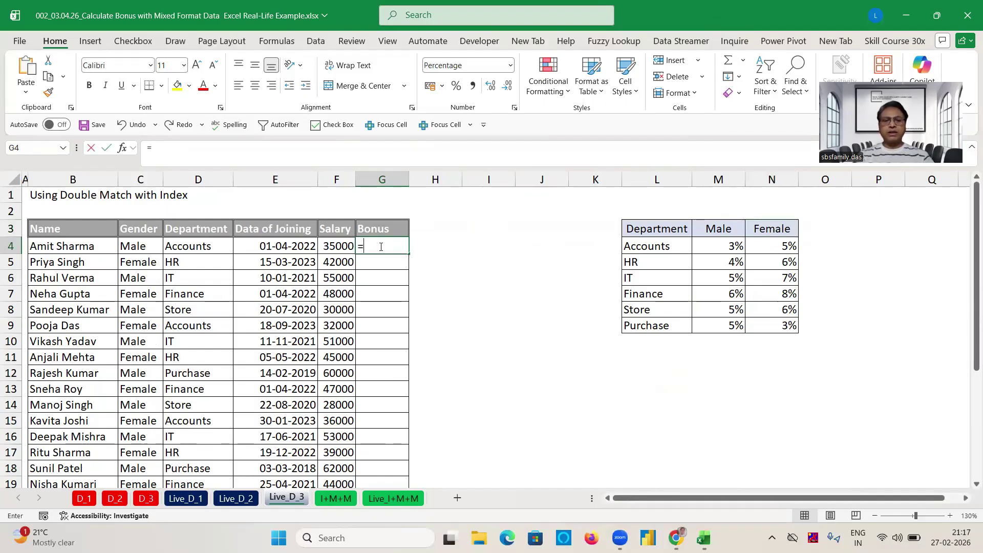
{"action": "type", "text": "INDEX("}
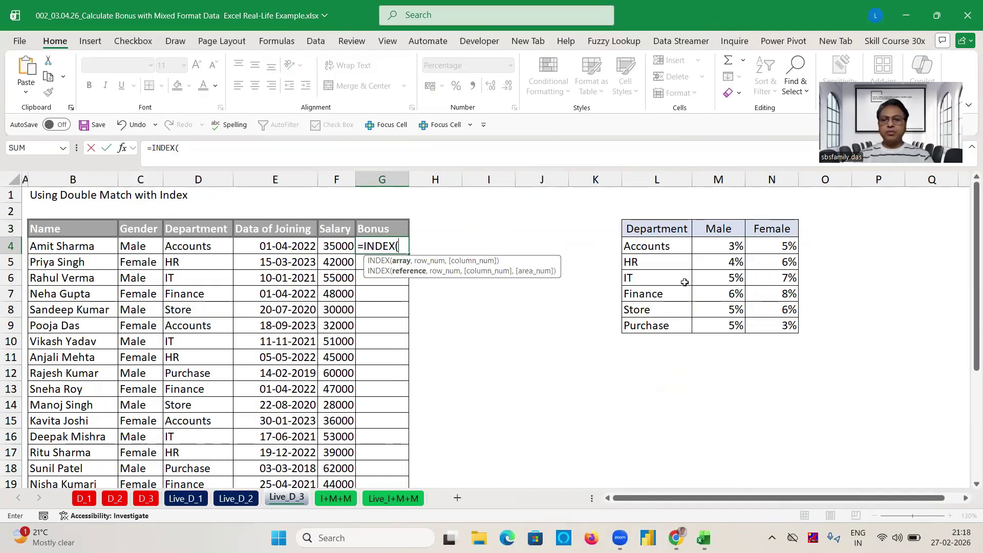
{"action": "left_click", "coordinate": [729, 242]}
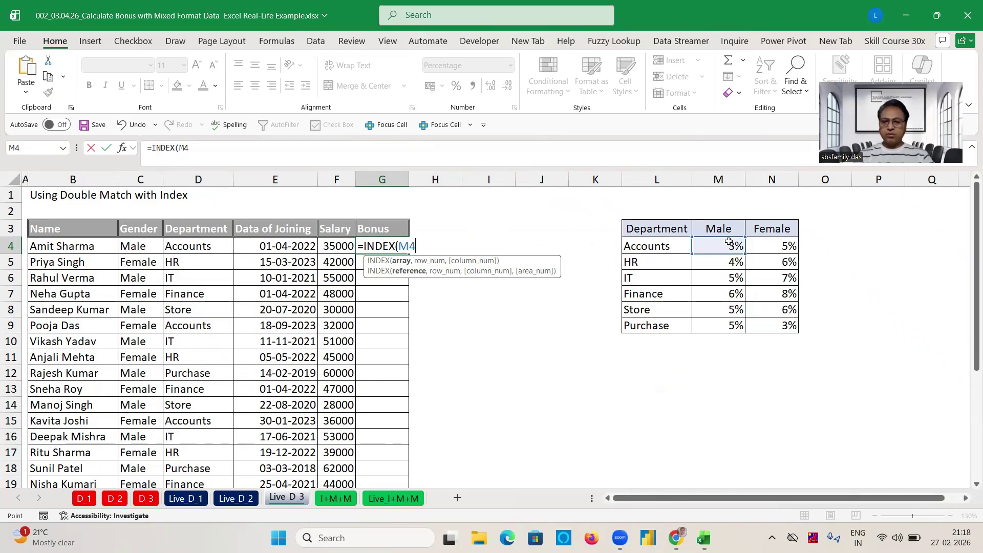
{"action": "key", "text": "ctrl+shift+Right"}
{"action": "key", "text": "ctrl+shift+Down"}
{"action": "key", "text": "F4"}
Add MATCH(D4,$L$4:$L$9,0) as the row number of the G4 INDEX formula and begin a second MATCH
{"action": "type", "text": ",mat"}
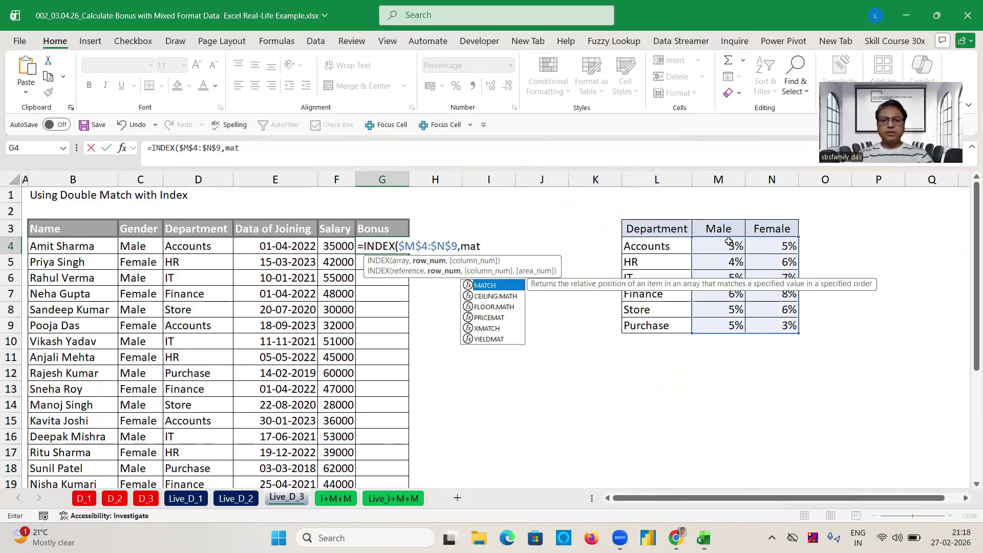
{"action": "key", "text": "Tab"}
{"action": "left_click", "coordinate": [195, 247]}
{"action": "type", "text": ","}
{"action": "left_click", "coordinate": [643, 251]}
{"action": "key", "text": "ctrl+shift+Down"}
{"action": "key", "text": "F4"}
{"action": "type", "text": ","}
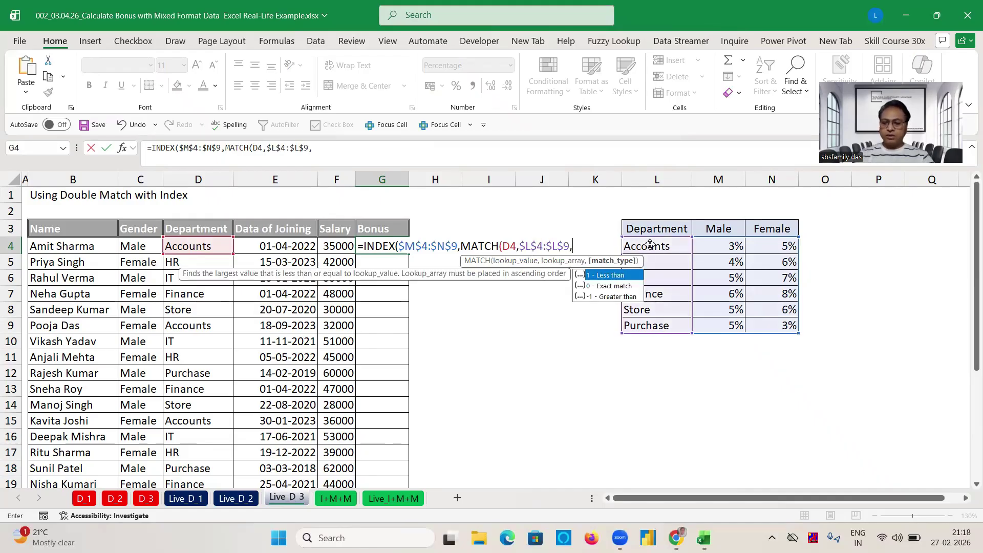
{"action": "type", "text": "0),mat"}
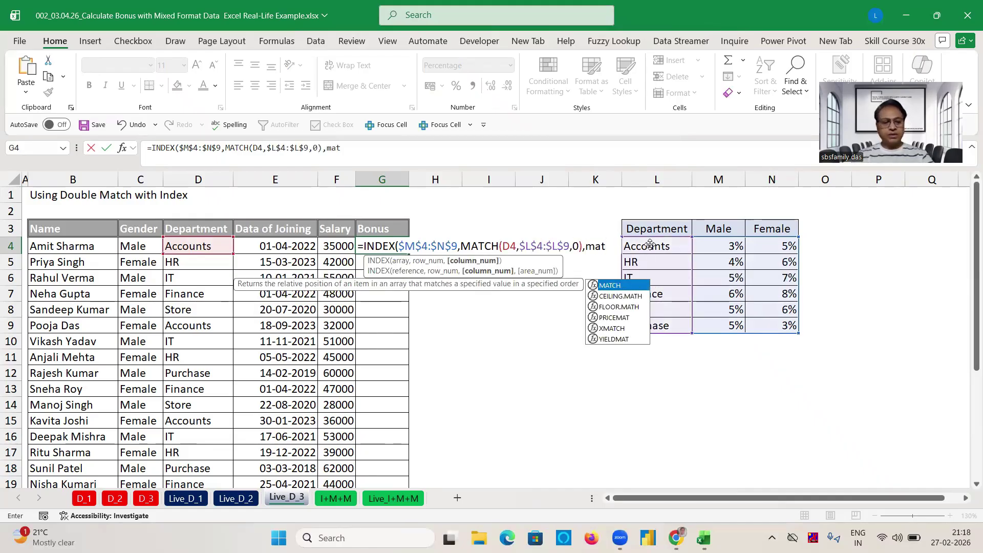
Complete the G4 formula with MATCH(C4,$M$3:$N$3,0) as the column number and enter it
{"action": "key", "text": "Tab"}
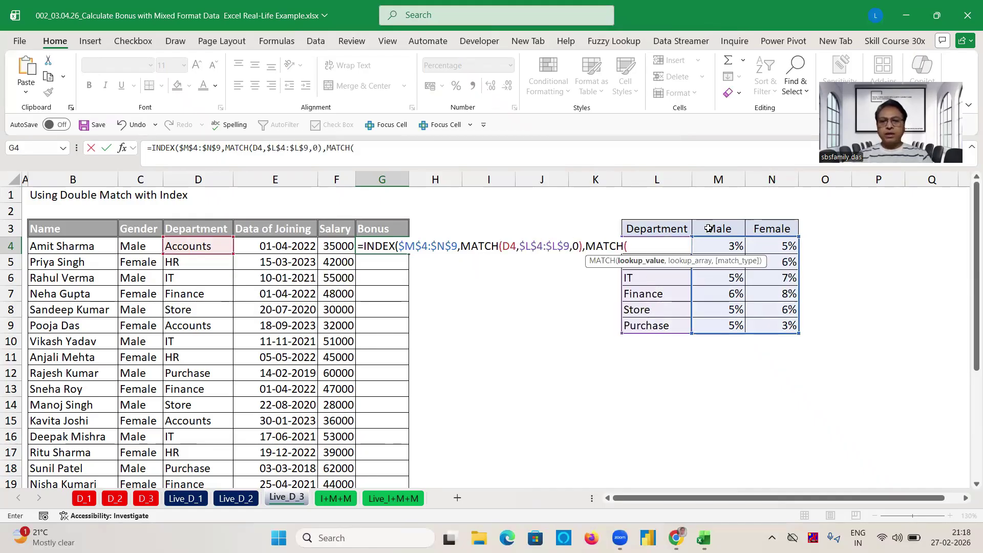
{"action": "left_click", "coordinate": [138, 247]}
{"action": "type", "text": ","}
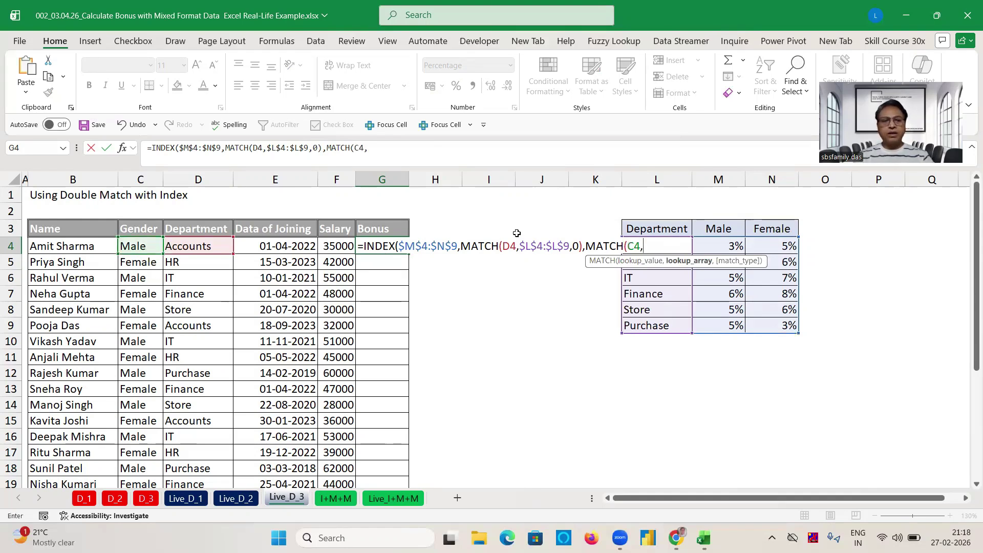
{"action": "left_click", "coordinate": [719, 230]}
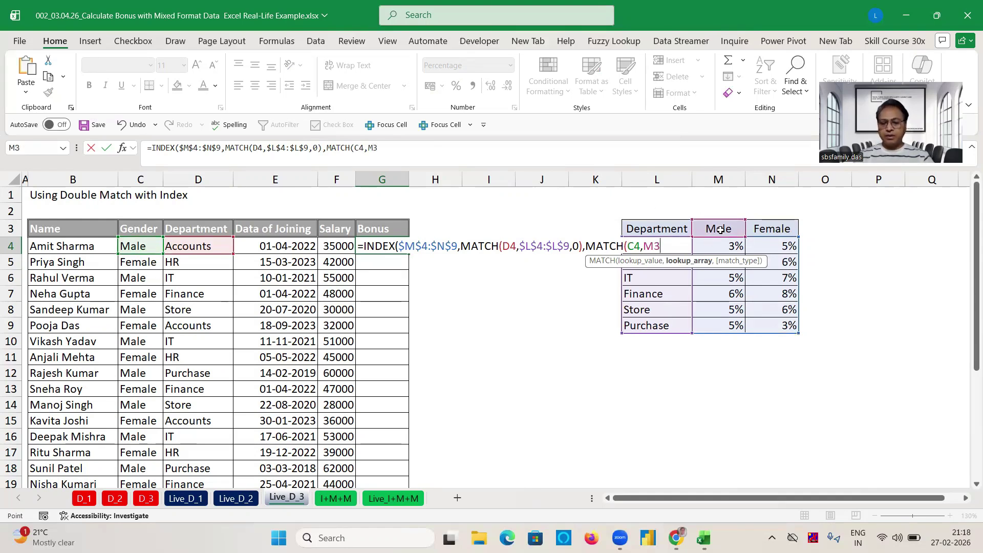
{"action": "key", "text": "shift+Right"}
{"action": "key", "text": "F4"}
{"action": "type", "text": ",0"}
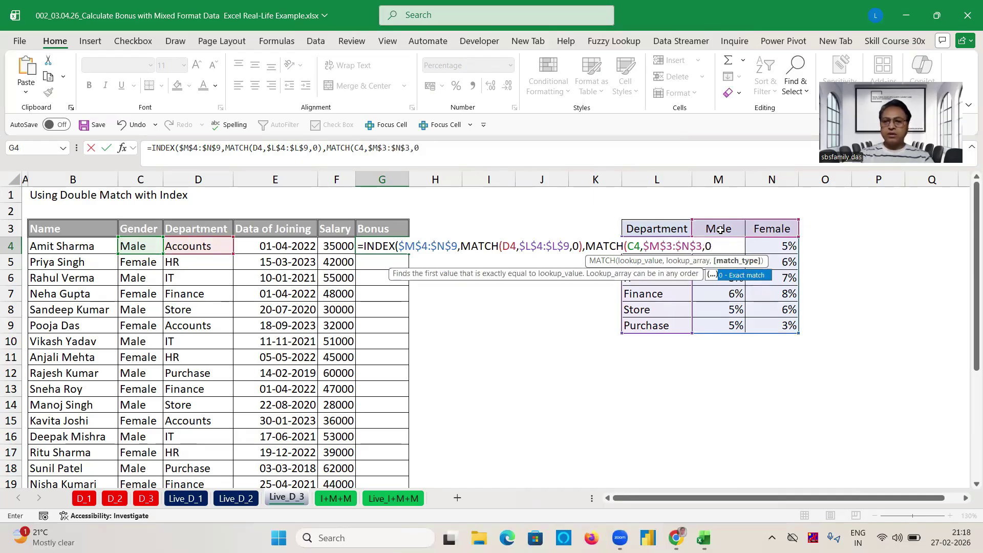
{"action": "type", "text": "))"}
{"action": "key", "text": "ctrl+Return"}
Fill the double-MATCH formula from G4 down the Bonus column through G28 and return to the top of the sheet
{"action": "key", "text": "shift+Down"}
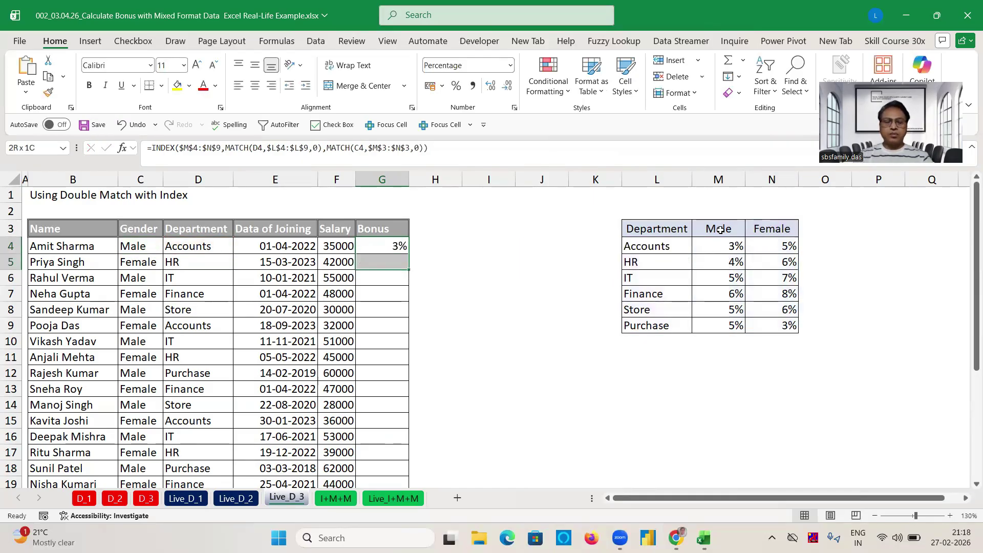
{"action": "key", "text": "shift+Down"}
{"action": "key", "text": "shift+Down"}
{"action": "key", "text": "shift+Down"}
{"action": "key", "text": "shift+Down"}
{"action": "key", "text": "shift+Down"}
{"action": "key", "text": "shift+Down"}
{"action": "key", "text": "shift+Down"}
{"action": "key", "text": "shift+Down"}
{"action": "key", "text": "shift+Down"}
{"action": "key", "text": "shift+Down"}
{"action": "key", "text": "shift+Down"}
{"action": "key", "text": "shift+Down"}
{"action": "key", "text": "shift+Down"}
{"action": "key", "text": "shift+Down"}
{"action": "key", "text": "shift+Down"}
{"action": "key", "text": "shift+Down"}
{"action": "key", "text": "shift+Down"}
{"action": "key", "text": "shift+Down"}
{"action": "key", "text": "shift+Down"}
{"action": "key", "text": "shift+Down"}
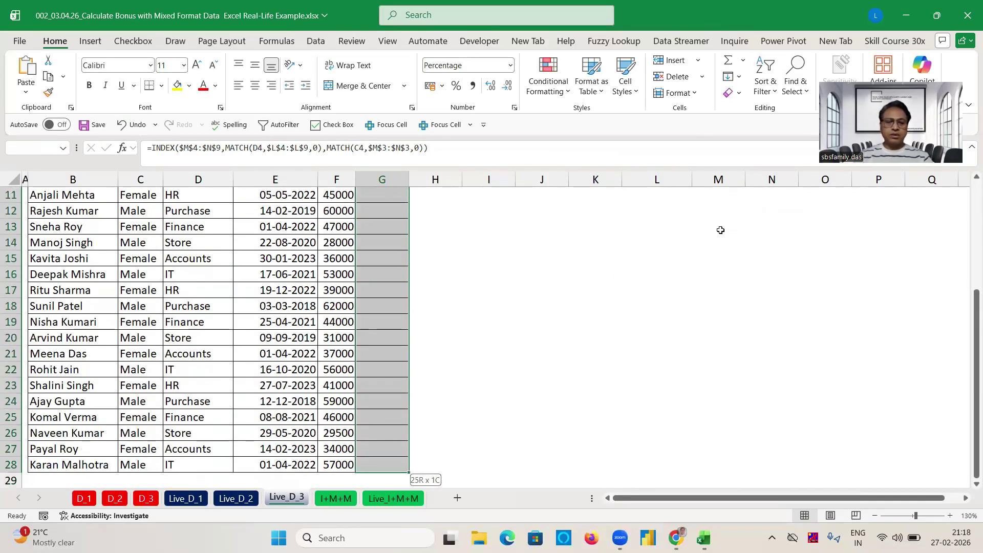
{"action": "key", "text": "ctrl+d"}
{"action": "key", "text": "ctrl+Up"}
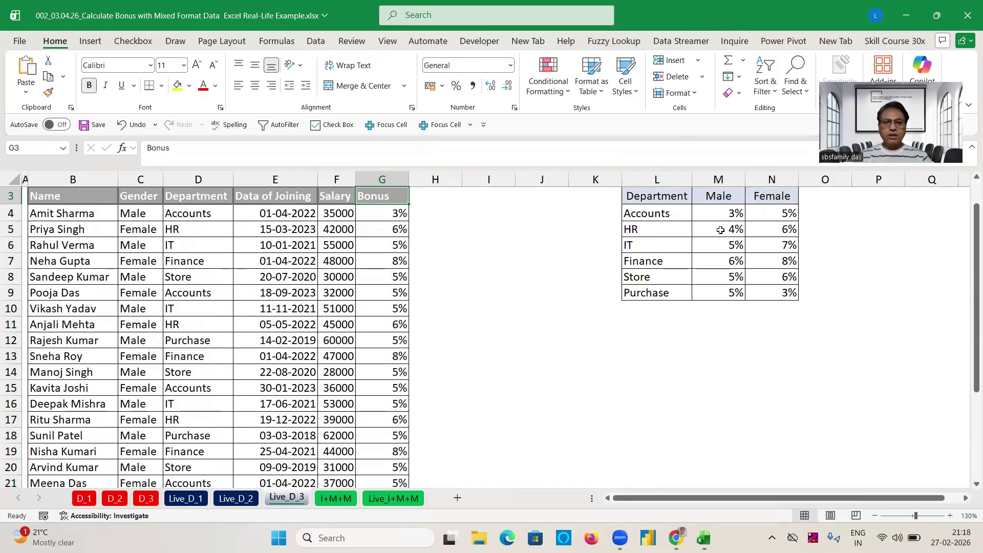
{"action": "key", "text": "ctrl+Up"}
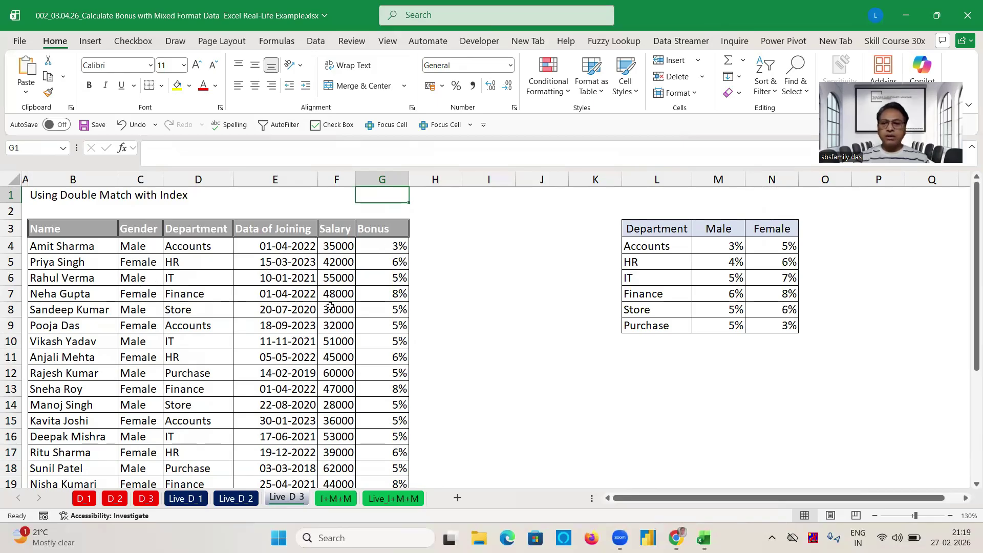
{"action": "left_click", "coordinate": [658, 293]}
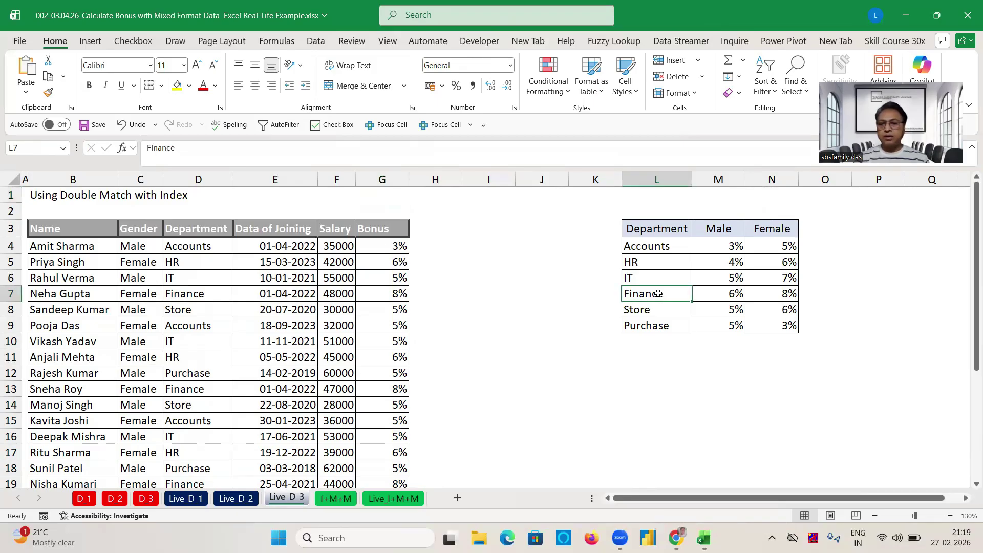
{"action": "left_click", "coordinate": [765, 292]}
{"action": "left_click", "coordinate": [207, 407]}
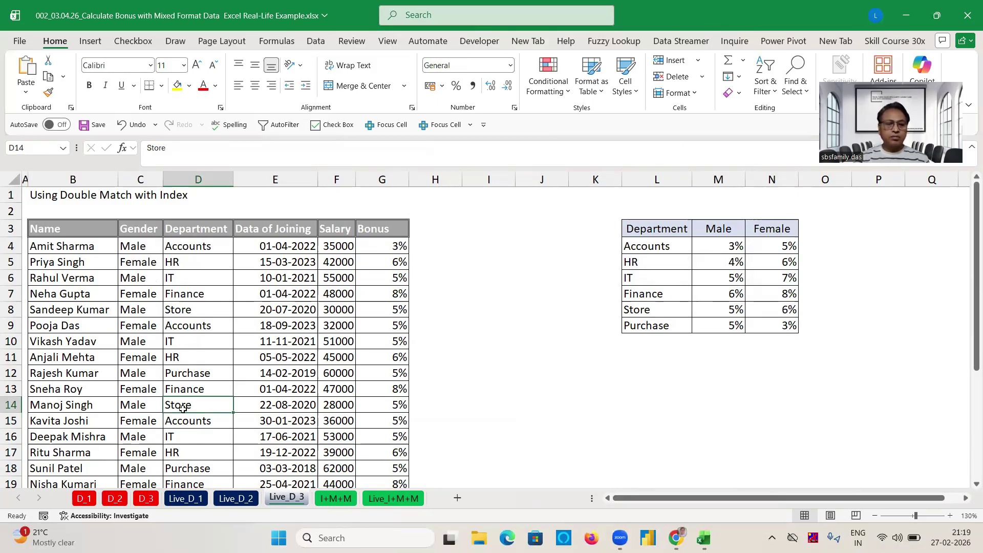
Check the Store and Purchase bonus results on Live_D_3 against the department and gender rate table
{"action": "left_click", "coordinate": [639, 312]}
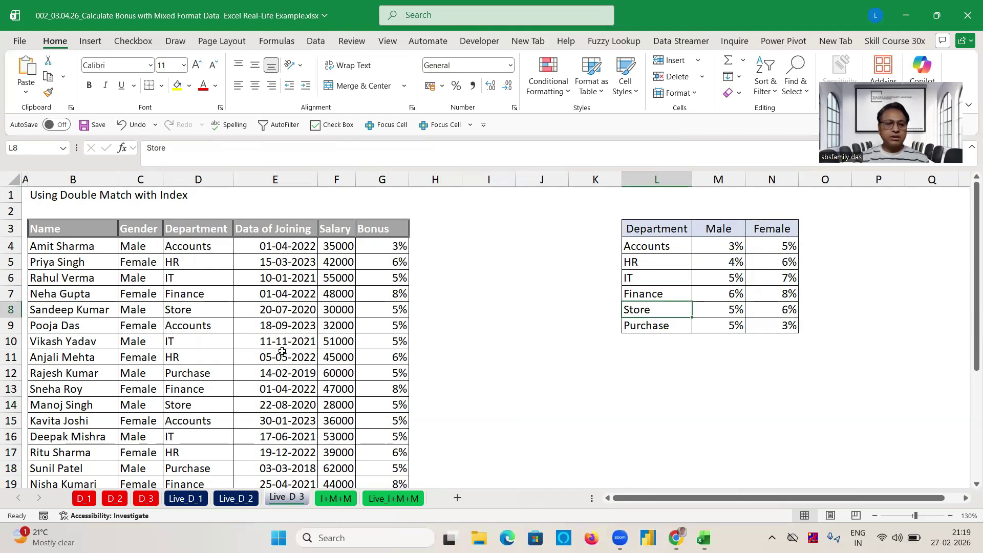
{"action": "left_click", "coordinate": [148, 468]}
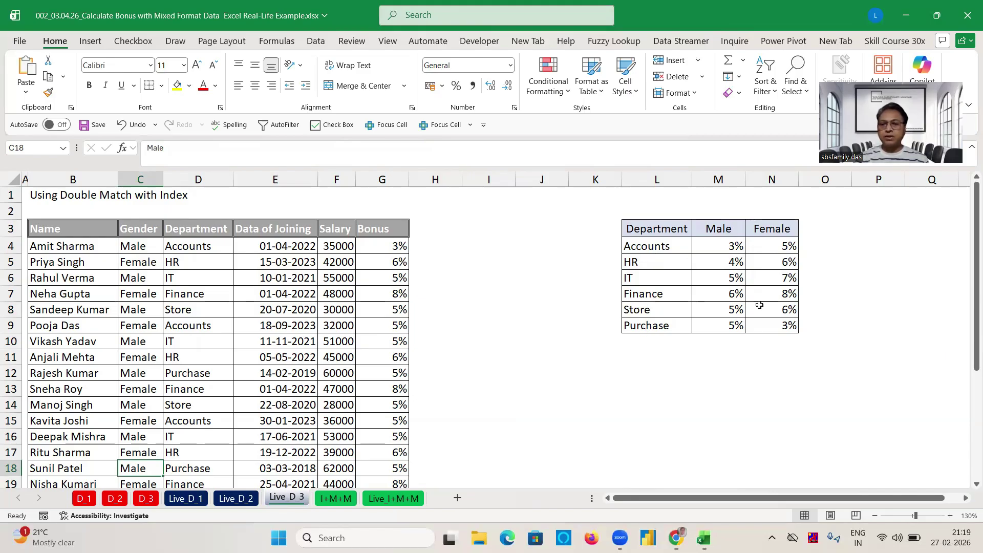
{"action": "left_click", "coordinate": [410, 472]}
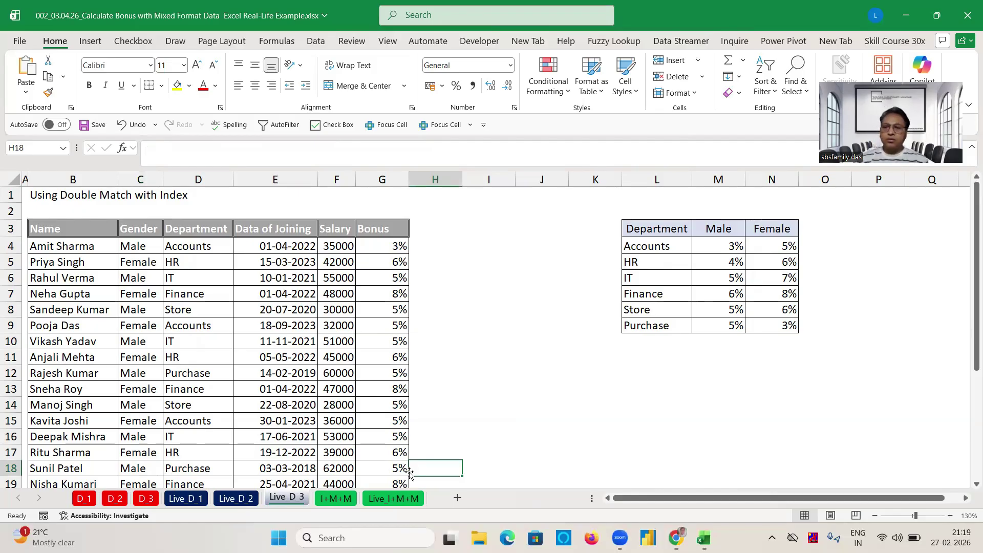
{"action": "left_click", "coordinate": [439, 405]}
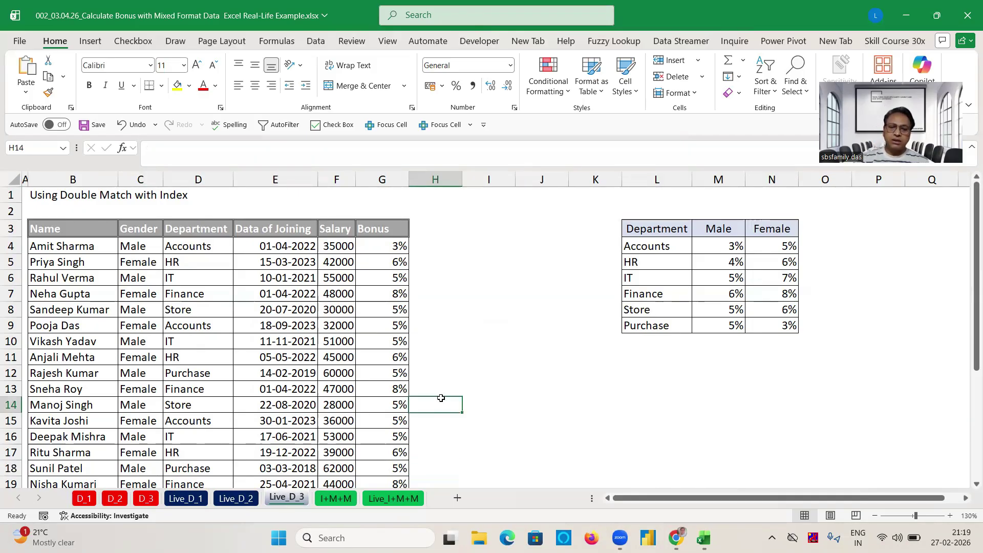
Examine the sales table, the Horizontal Report and the Step1, Step2 and Wrong blocks of the Vertical Report on the I+M+M sheet
{"action": "left_click", "coordinate": [336, 500]}
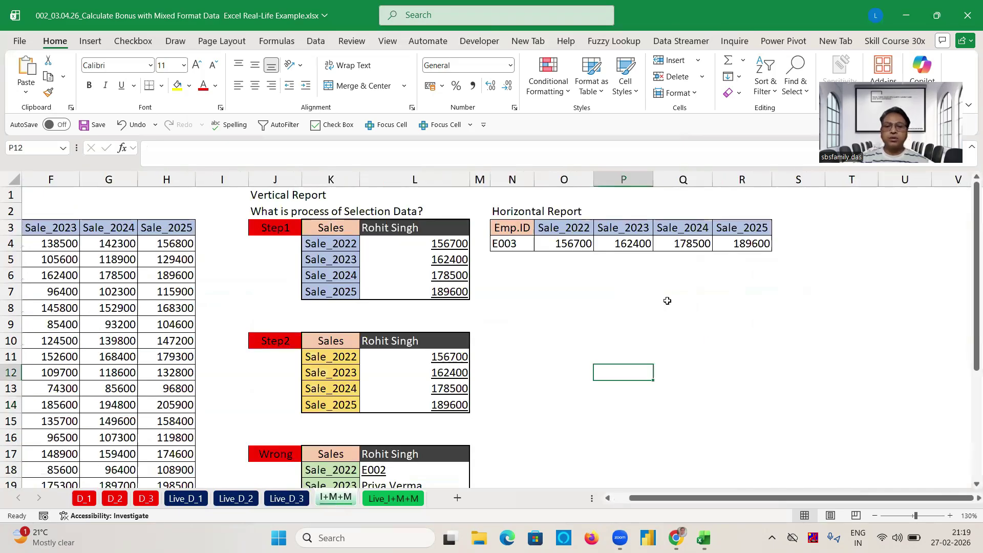
{"action": "left_click", "coordinate": [615, 321]}
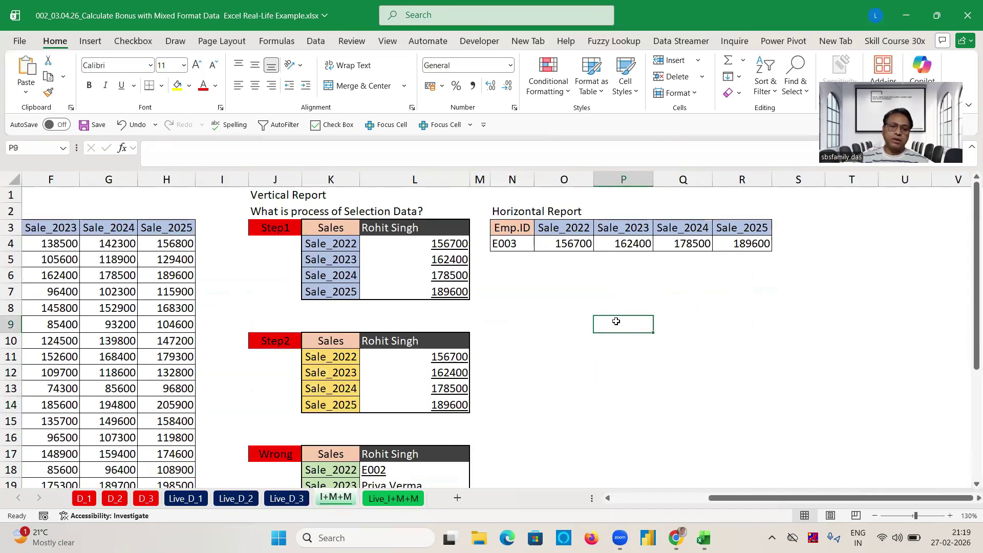
{"action": "left_click", "coordinate": [512, 291]}
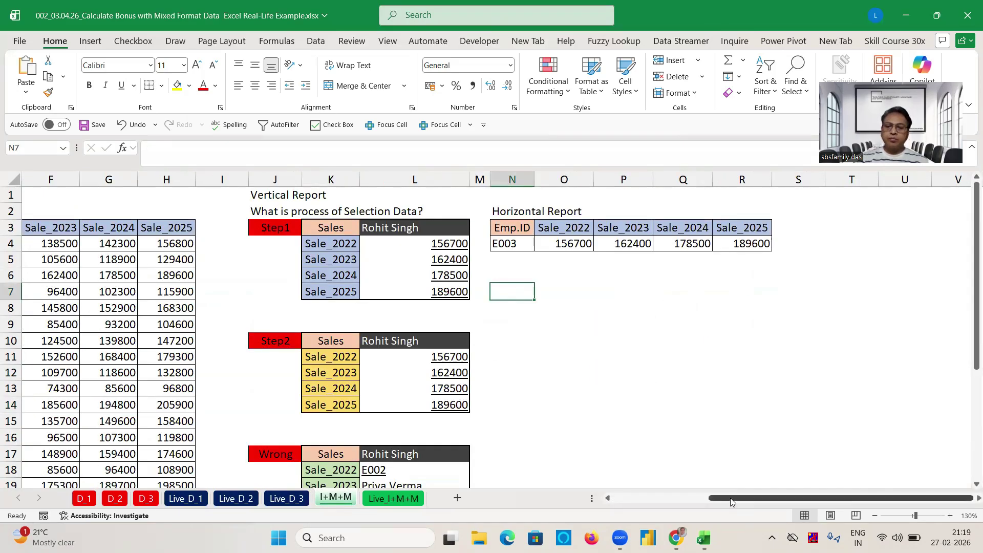
{"action": "left_click_drag", "start_coordinate": [730, 501], "coordinate": [731, 502]}
{"action": "left_click_drag", "start_coordinate": [678, 504], "coordinate": [622, 507]}
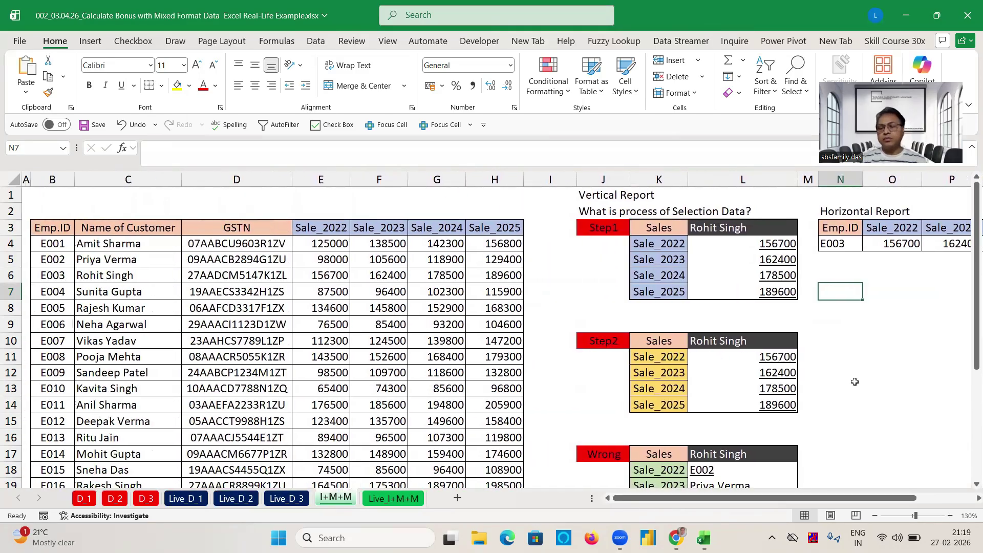
{"action": "left_click", "coordinate": [855, 385]}
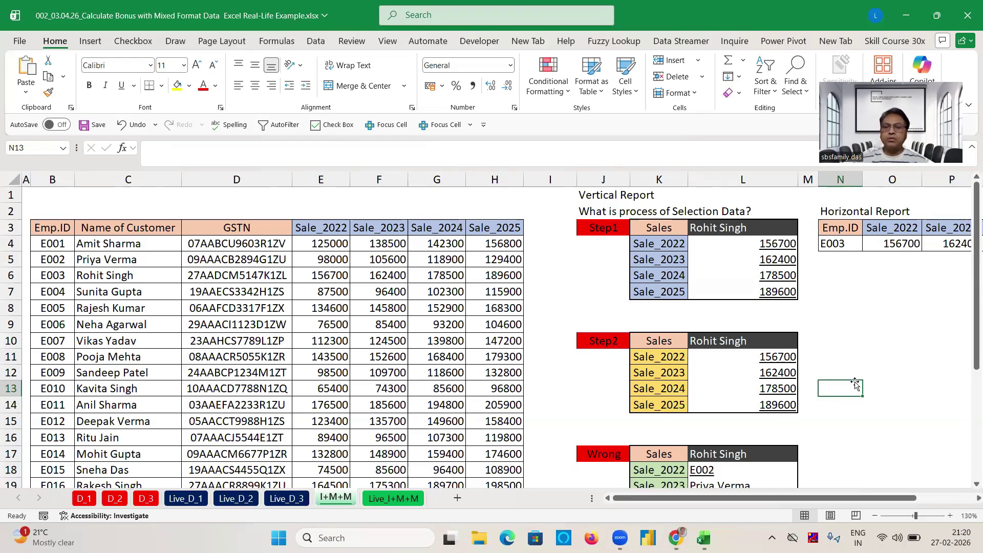
{"action": "left_click", "coordinate": [611, 229]}
{"action": "left_click", "coordinate": [604, 336]}
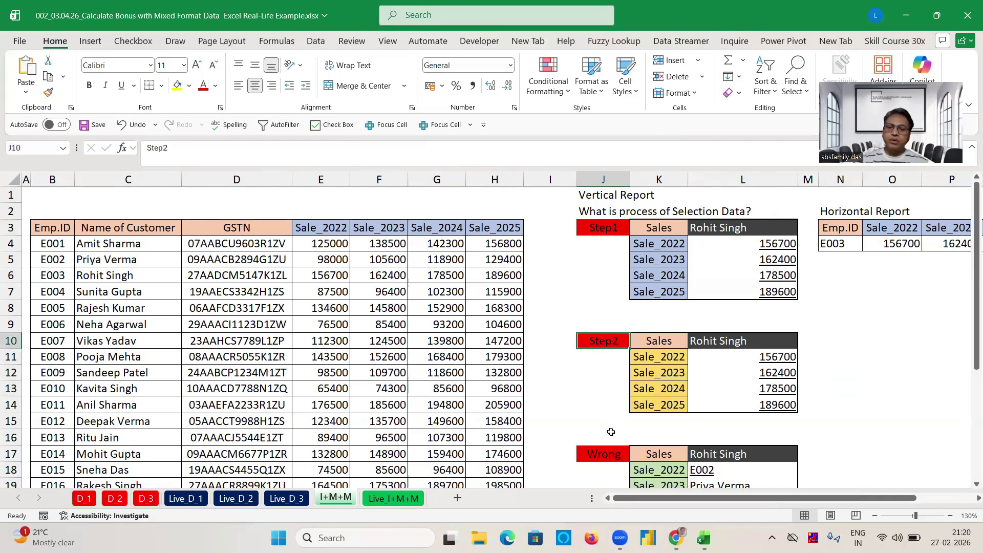
{"action": "left_click", "coordinate": [600, 454]}
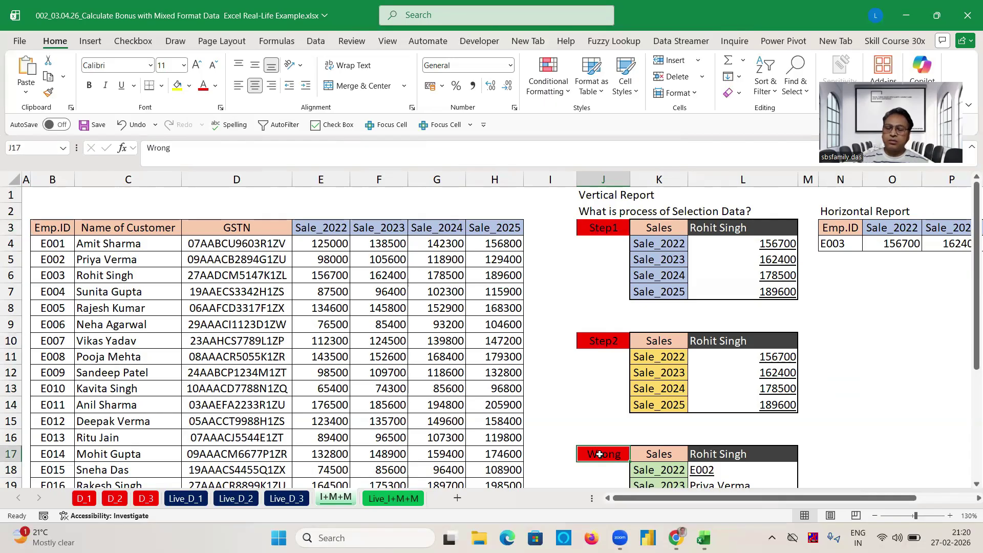
{"action": "left_click", "coordinate": [605, 342]}
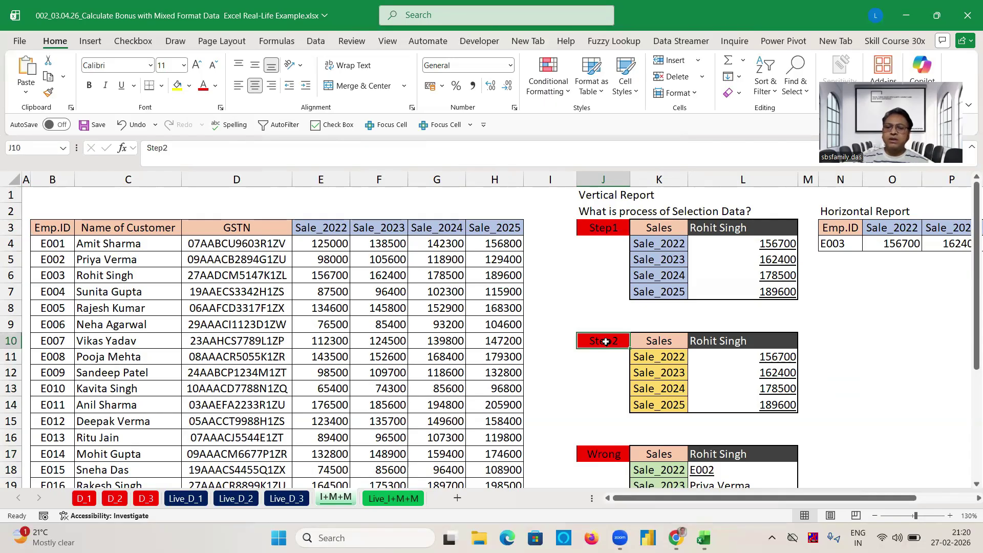
{"action": "left_click", "coordinate": [612, 234]}
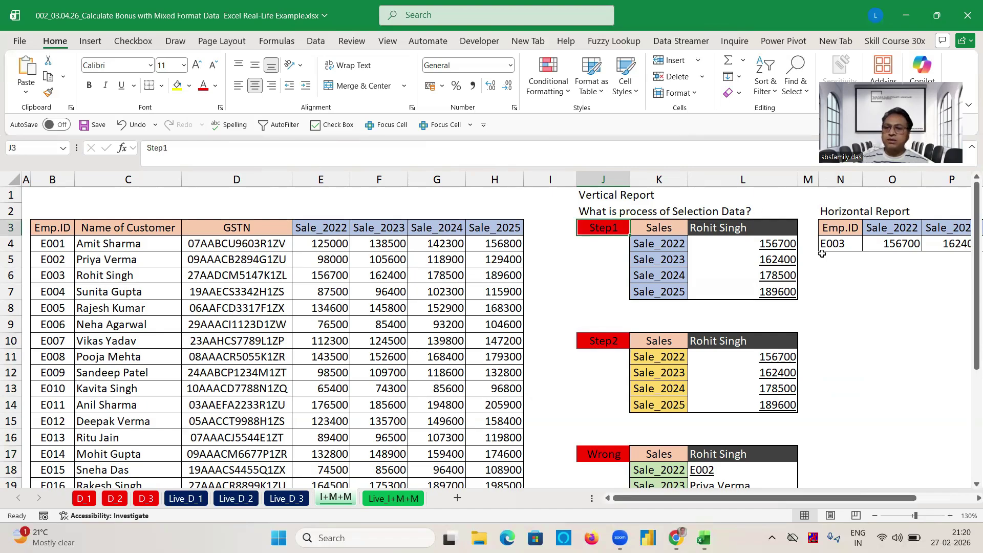
On the Live_I+M+M sheet, autofit the Sale_2022 to Sale_2025 columns and narrow the blank column I
{"action": "left_click", "coordinate": [392, 498]}
{"action": "left_click", "coordinate": [412, 249]}
{"action": "scroll", "coordinate": [412, 249], "scroll_direction": "left", "scroll_amount": 5}
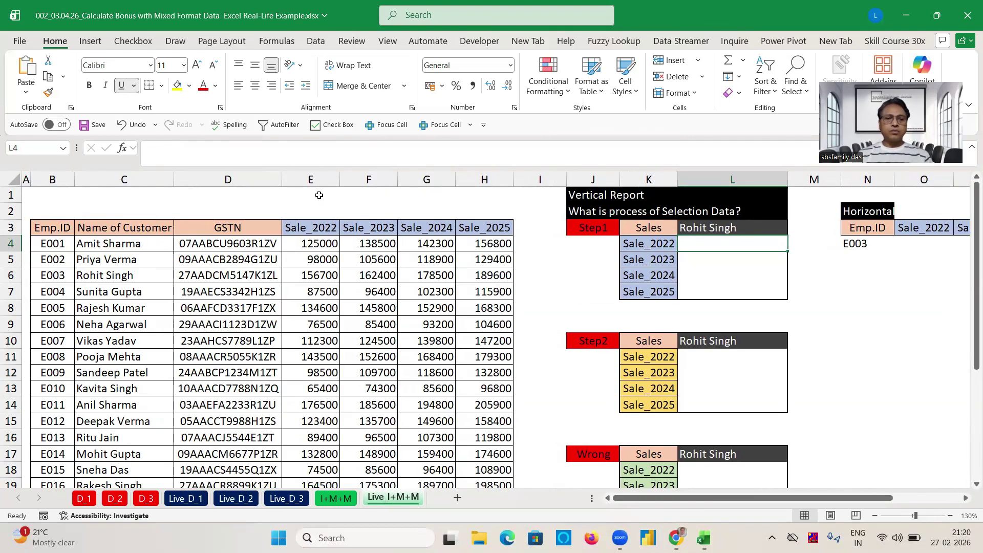
{"action": "double_click", "coordinate": [339, 177]}
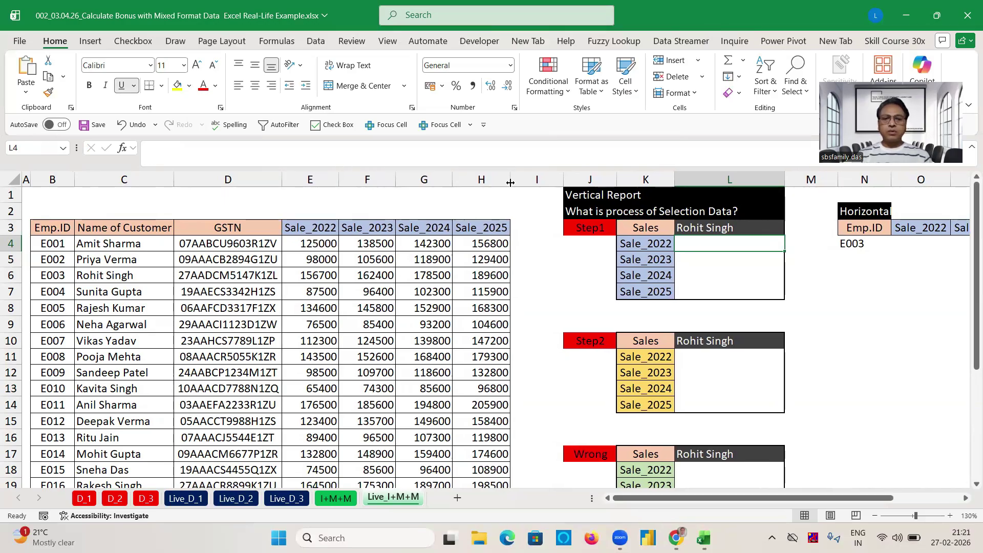
{"action": "double_click", "coordinate": [511, 178]}
{"action": "left_click_drag", "start_coordinate": [563, 178], "coordinate": [517, 178]}
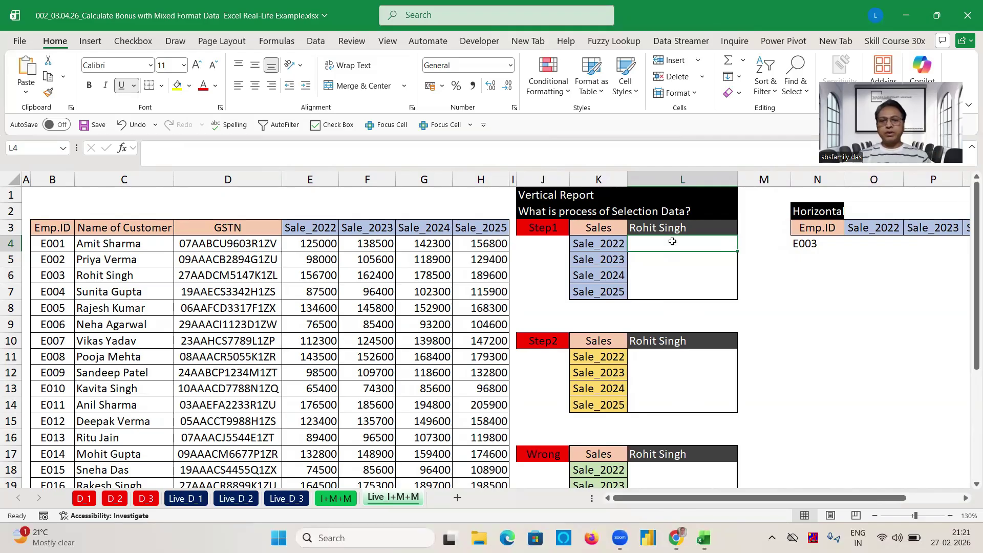
Start an INDEX formula in L4 of the Step1 block with the absolute range $E$4:$H$28 as its array
{"action": "type", "text": "=INDEX("}
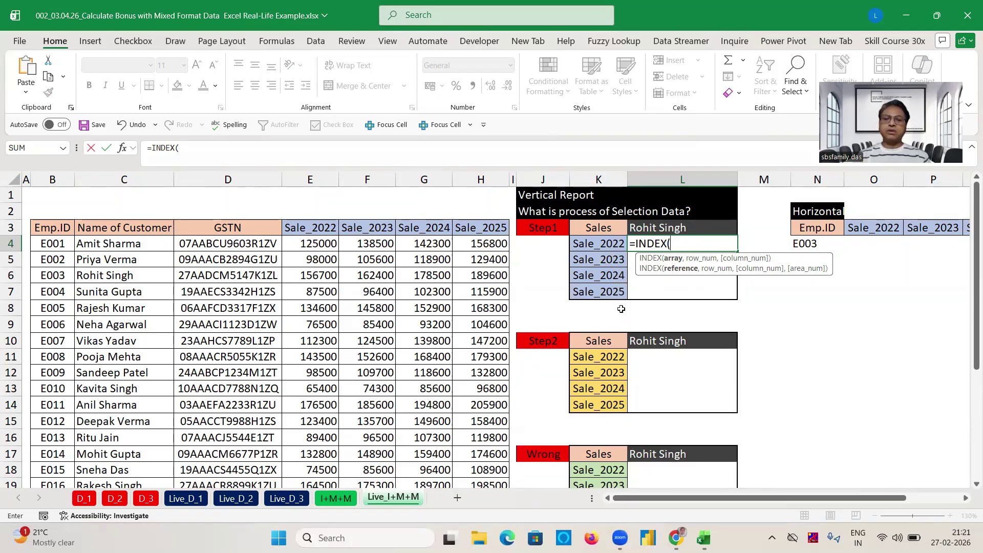
{"action": "left_click", "coordinate": [321, 246]}
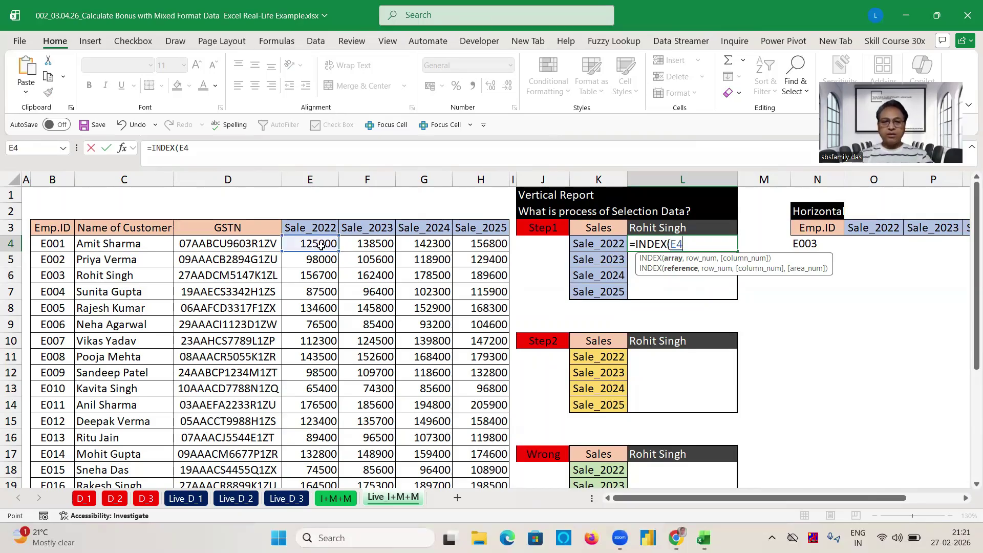
{"action": "key", "text": "ctrl+shift+Right"}
{"action": "key", "text": "ctrl+shift+Down"}
{"action": "key", "text": "F4"}
Add MATCH($L$3,$C$4:$C$28,0) as the row number of the L4 INDEX formula
{"action": "type", "text": ",mat"}
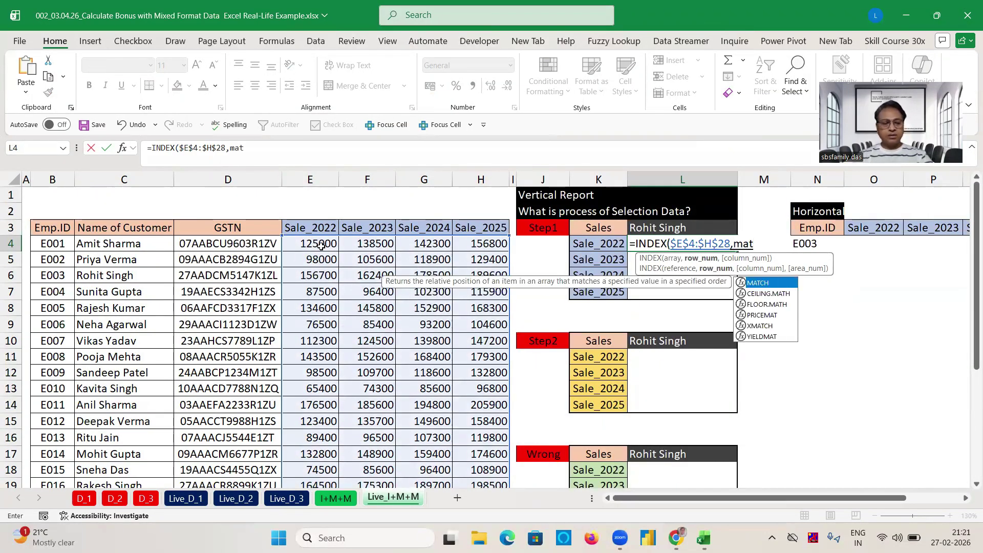
{"action": "key", "text": "Tab"}
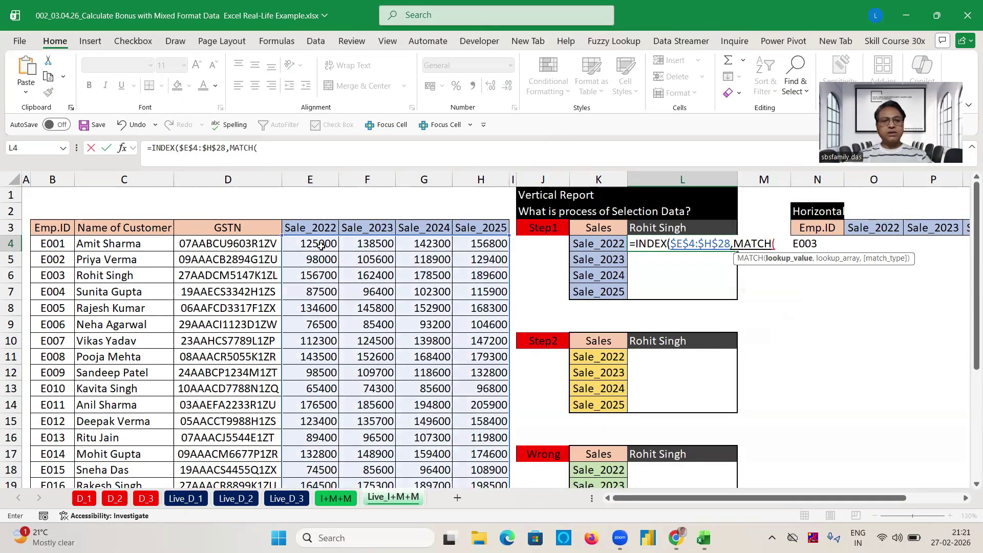
{"action": "left_click", "coordinate": [670, 228]}
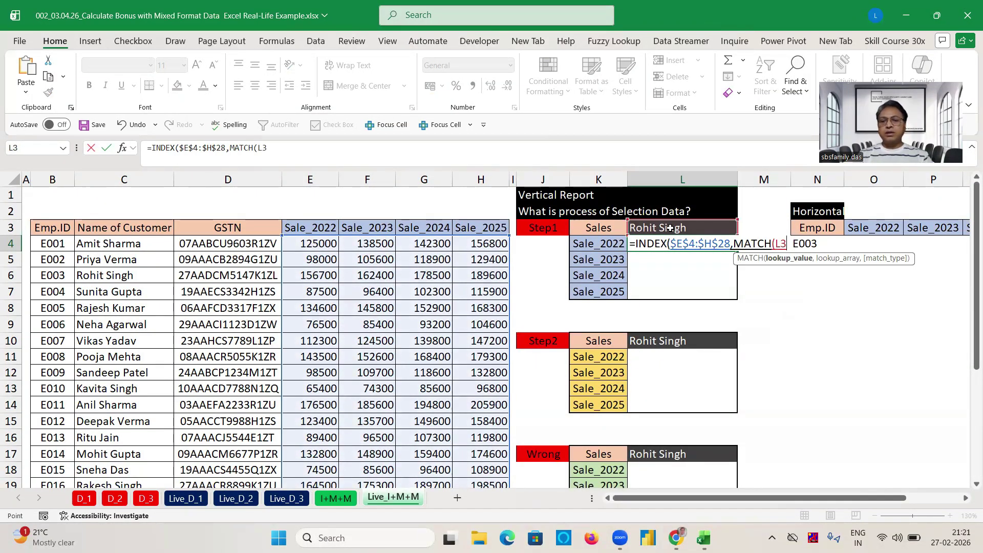
{"action": "key", "text": "F4"}
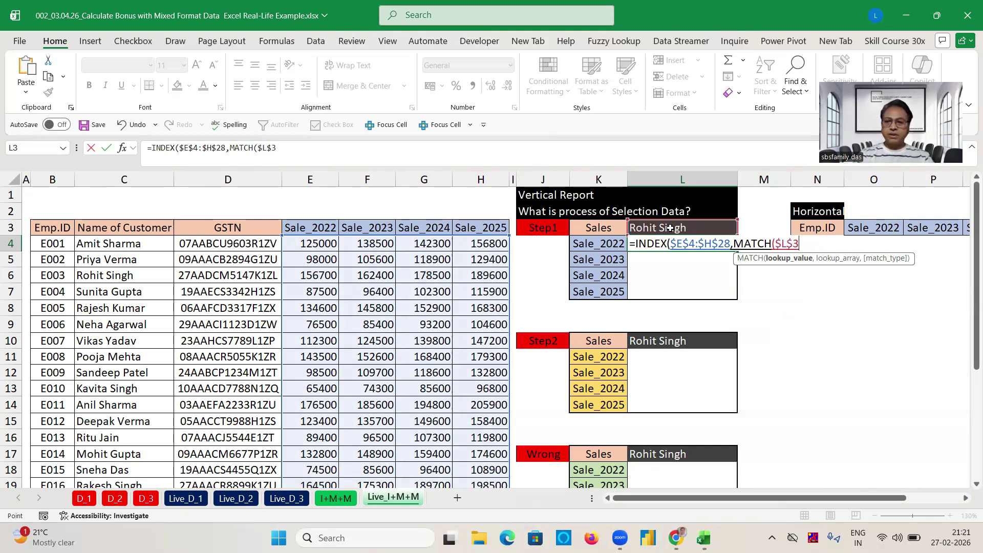
{"action": "type", "text": ","}
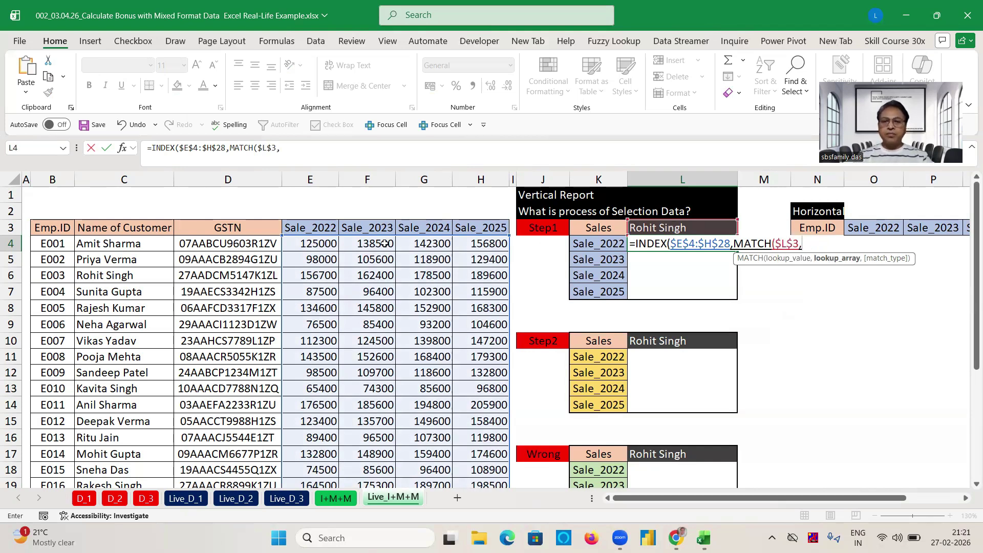
{"action": "left_click", "coordinate": [129, 243]}
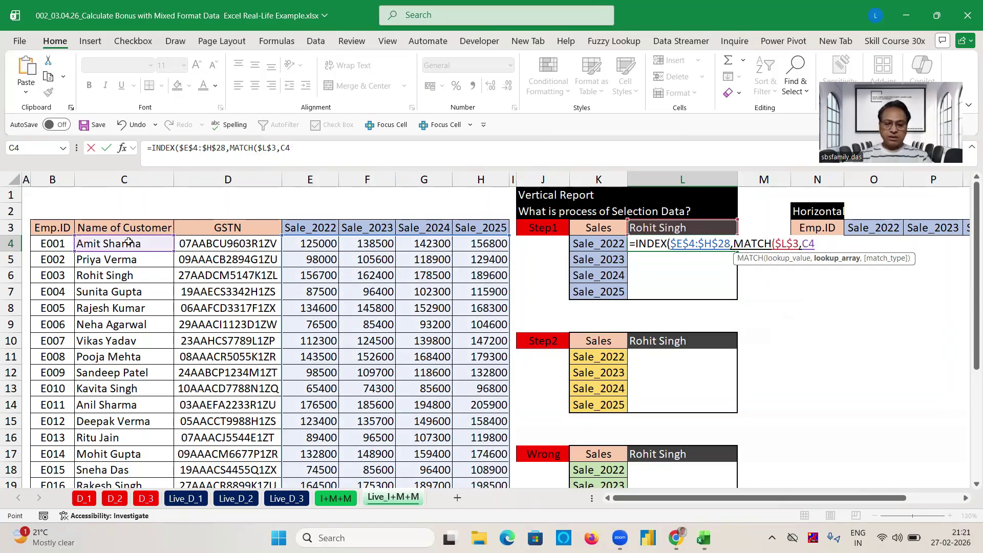
{"action": "key", "text": "ctrl+shift+Down"}
{"action": "key", "text": "F4"}
{"action": "type", "text": ",0"}
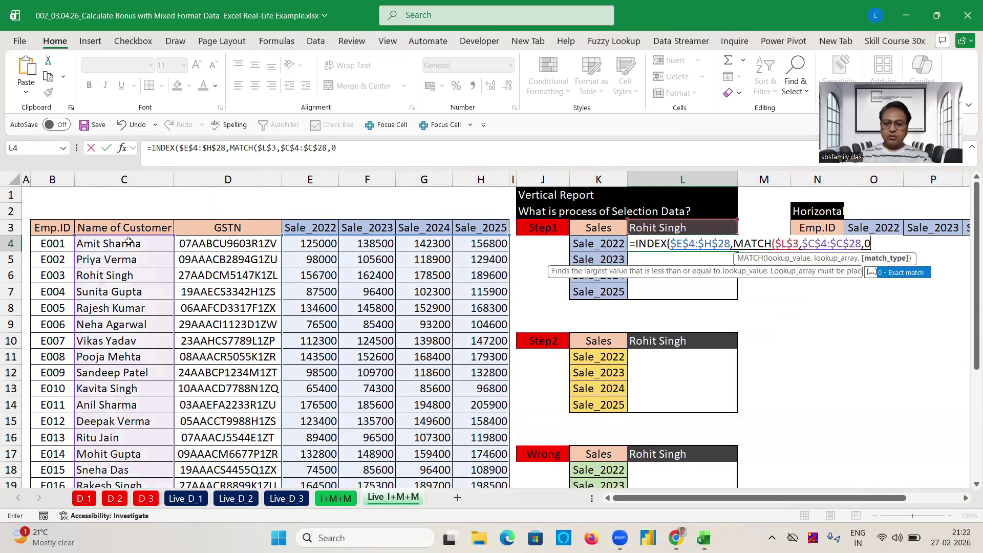
{"action": "type", "text": ")"}
Complete the L4 formula with MATCH($K4,$E$3:$H$3,0) as the column number and enter it
{"action": "type", "text": ",mat"}
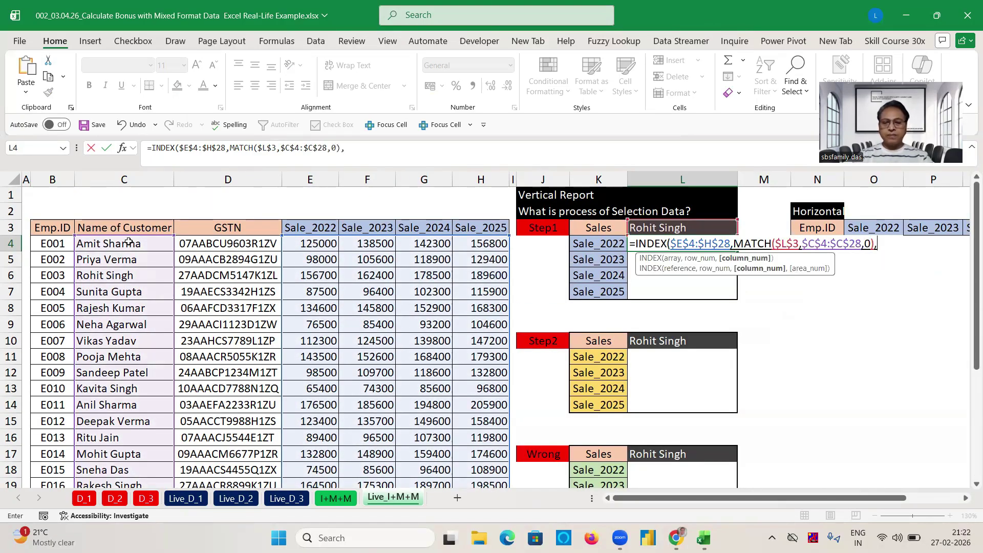
{"action": "key", "text": "Tab"}
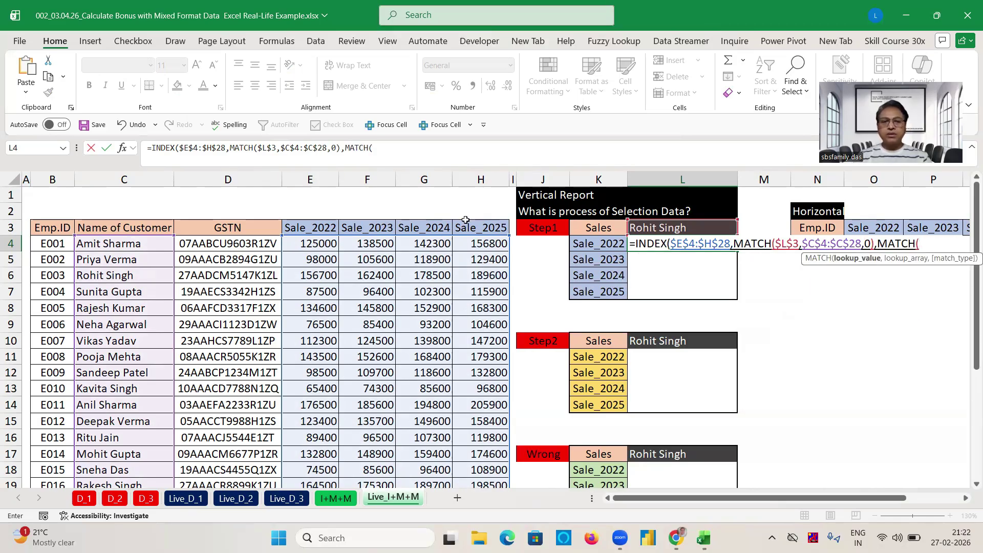
{"action": "left_click", "coordinate": [592, 243]}
{"action": "key", "text": "F4"}
{"action": "key", "text": "F4"}
{"action": "key", "text": "F4"}
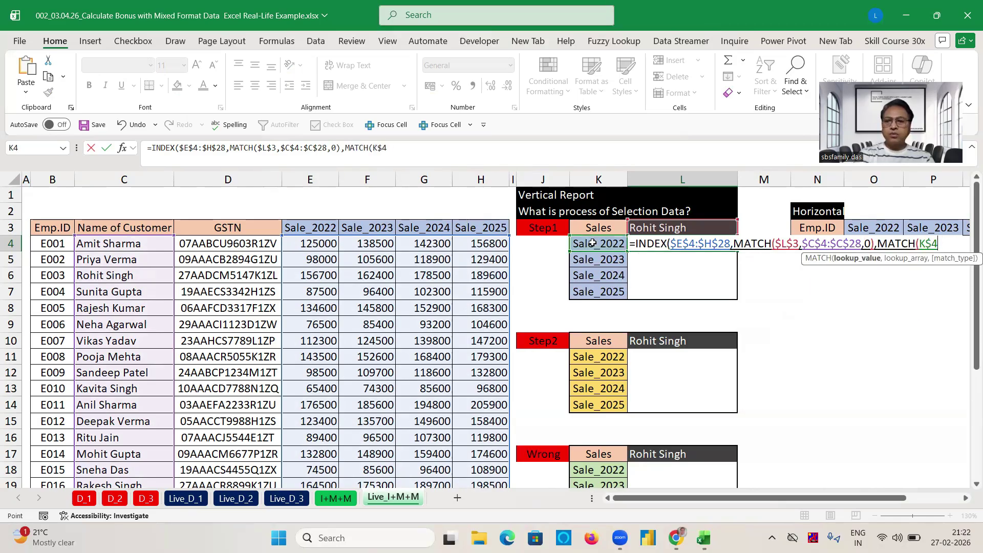
{"action": "type", "text": ","}
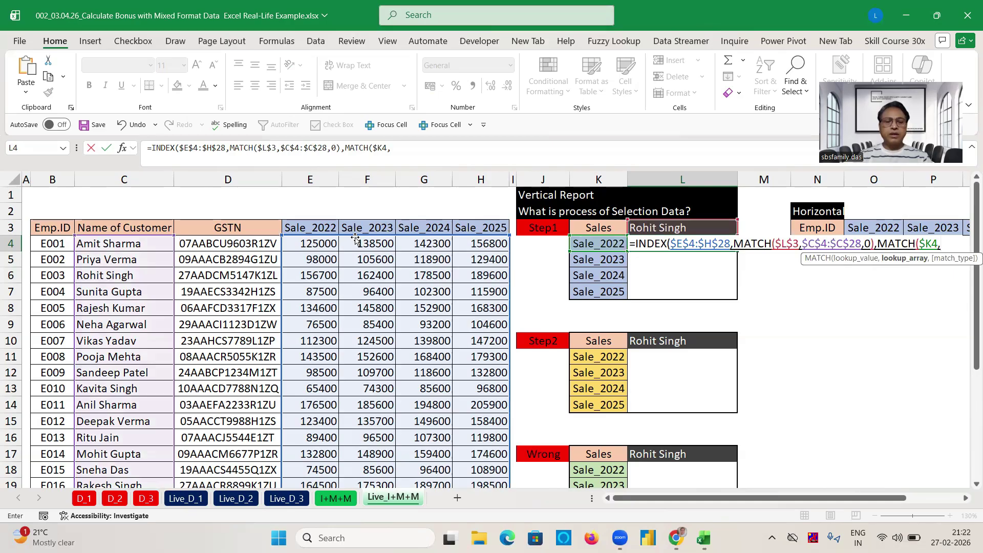
{"action": "left_click", "coordinate": [306, 227]}
{"action": "key", "text": "ctrl+shift+Right"}
{"action": "key", "text": "F4"}
{"action": "type", "text": ",0))"}
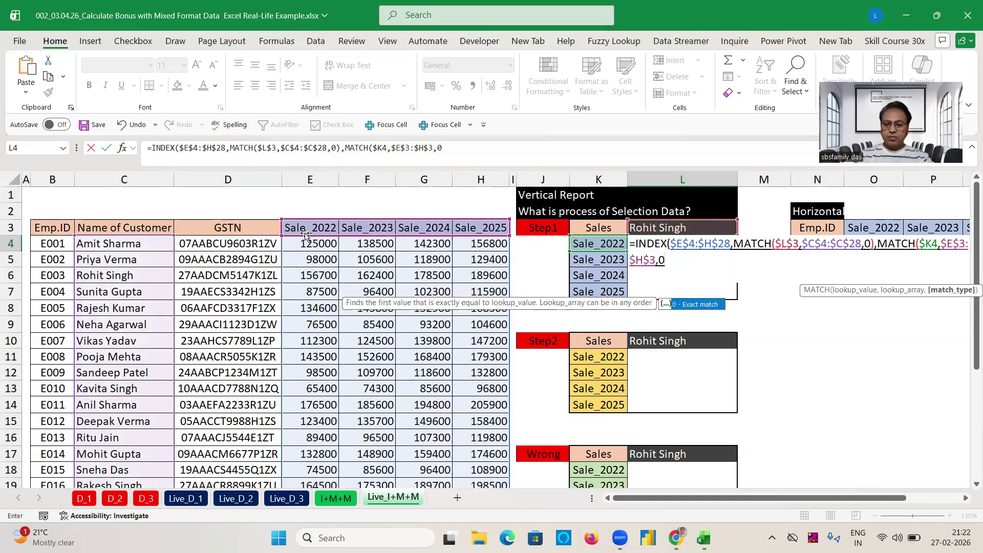
{"action": "key", "text": "ctrl+Return"}
Fill the Step1 formula from L4 down through L7 and check it against the sales row for E003
{"action": "key", "text": "shift+Down"}
{"action": "key", "text": "shift+Down"}
{"action": "key", "text": "shift+Down"}
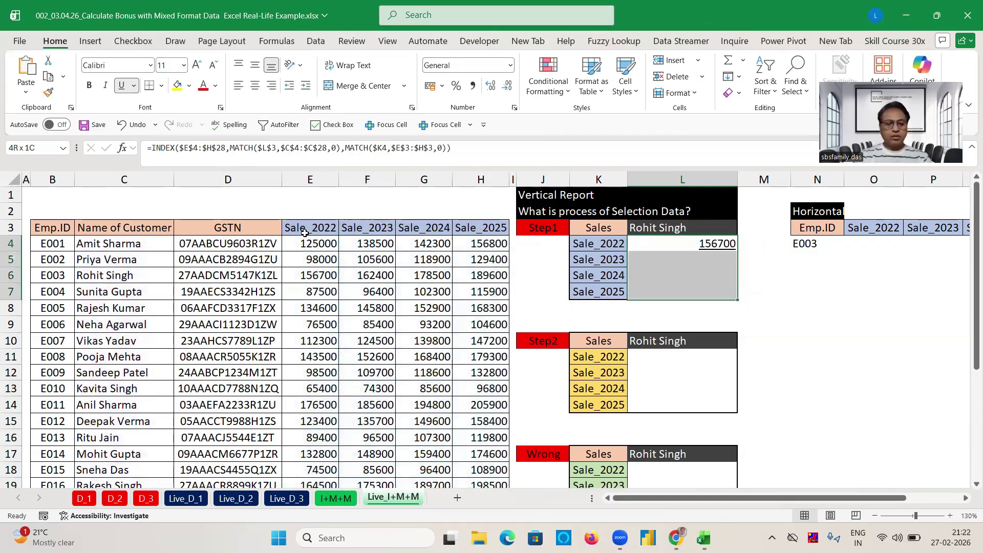
{"action": "key", "text": "ctrl+d"}
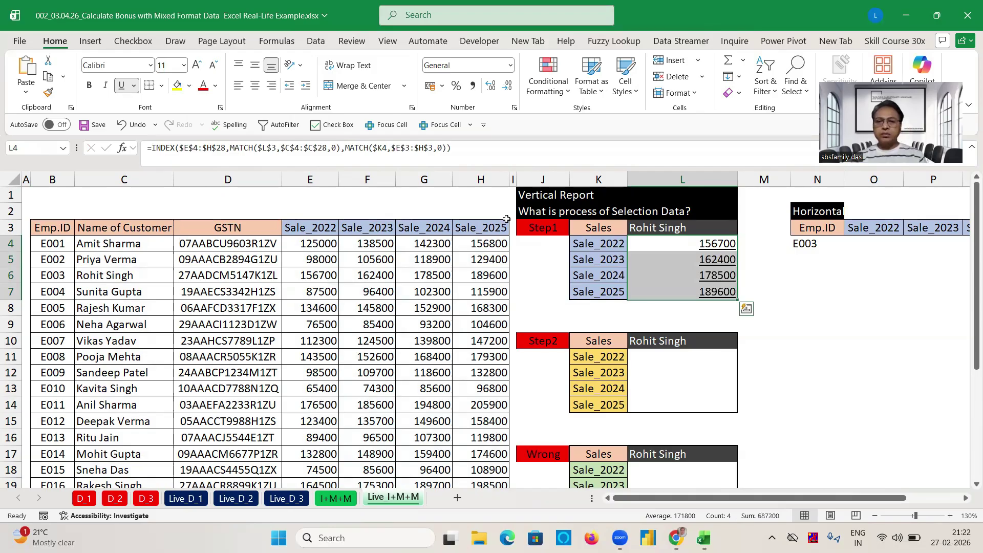
{"action": "left_click", "coordinate": [10, 275]}
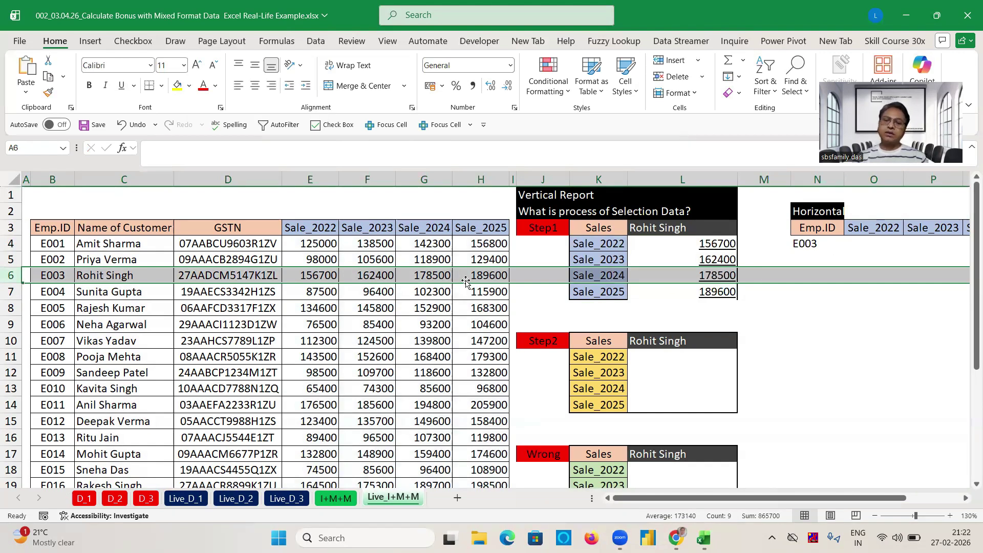
{"action": "left_click", "coordinate": [708, 244]}
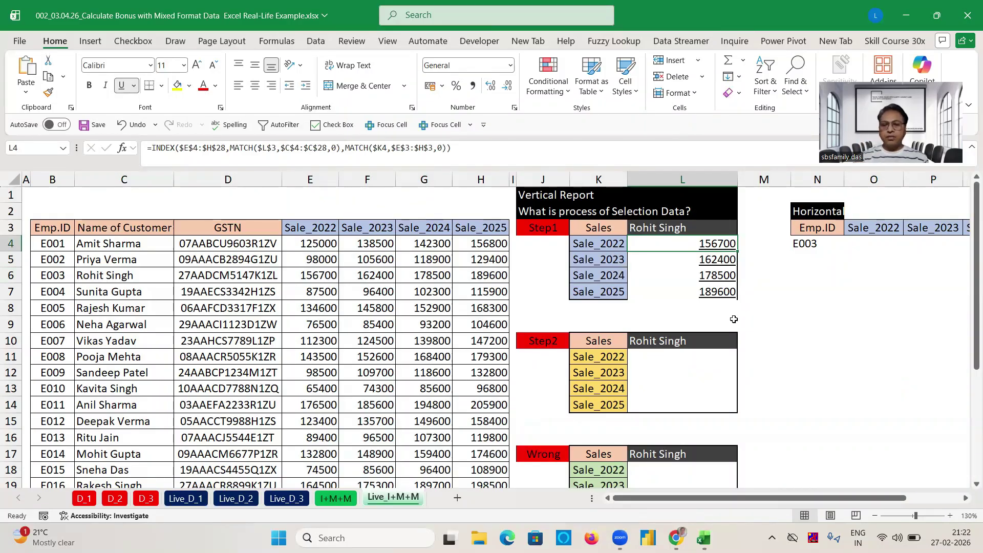
Start an INDEX formula in L11 of the Step2 block with the absolute range $B$3:$H$28 as its array
{"action": "left_click", "coordinate": [687, 363]}
{"action": "type", "text": "="}
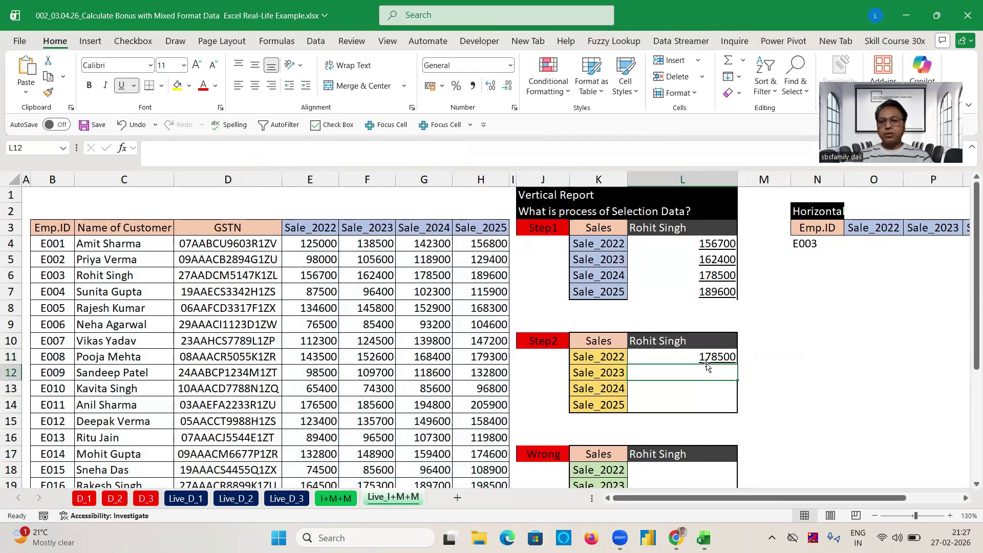
{"action": "left_click", "coordinate": [708, 358]}
{"action": "key", "text": "Delete"}
{"action": "type", "text": "="}
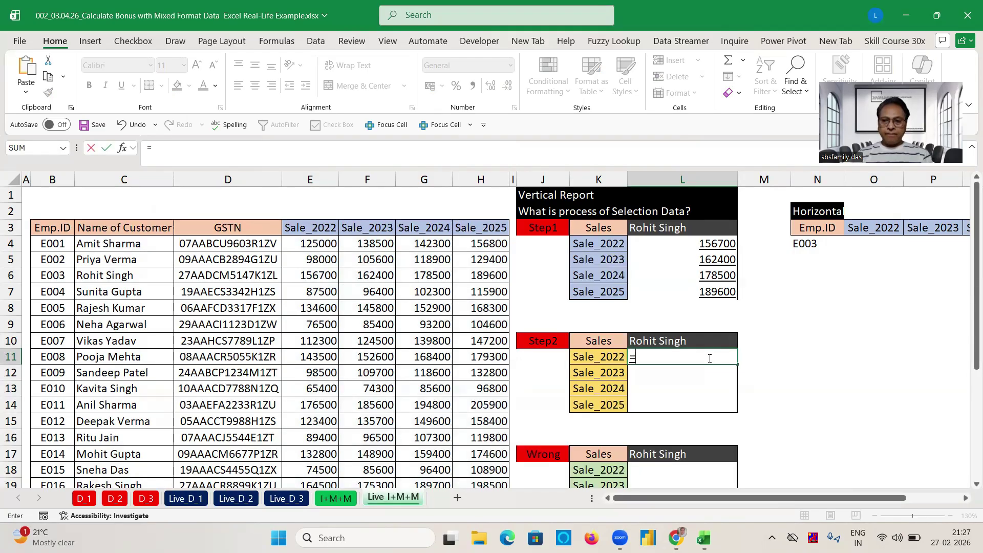
{"action": "type", "text": "INDEX("}
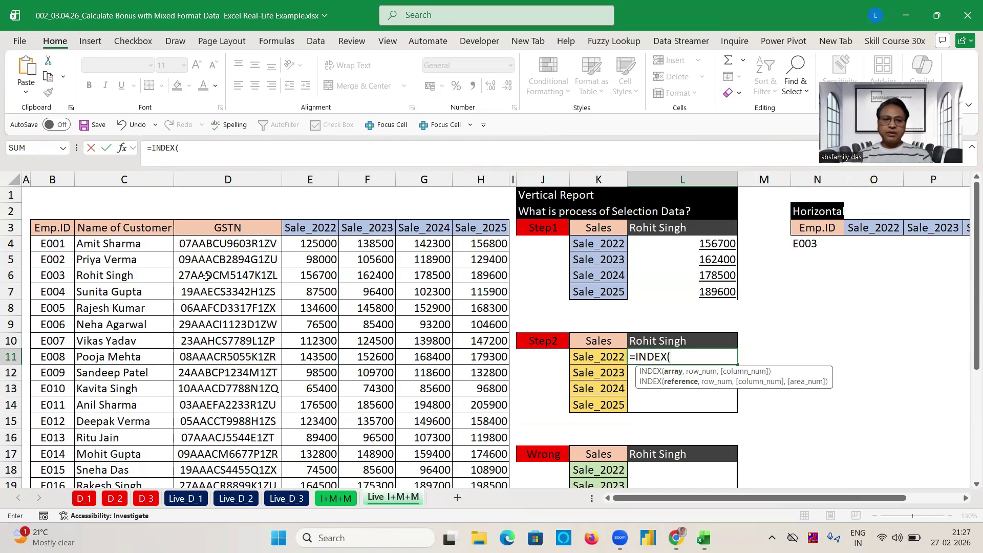
{"action": "left_click", "coordinate": [53, 231]}
{"action": "key", "text": "ctrl+shift+Right"}
{"action": "key", "text": "ctrl+shift+Down"}
{"action": "key", "text": "F4"}
Add MATCH($L$10,$C$3:$C$28,0) as the row number of the L11 INDEX formula
{"action": "type", "text": ",MATCH("}
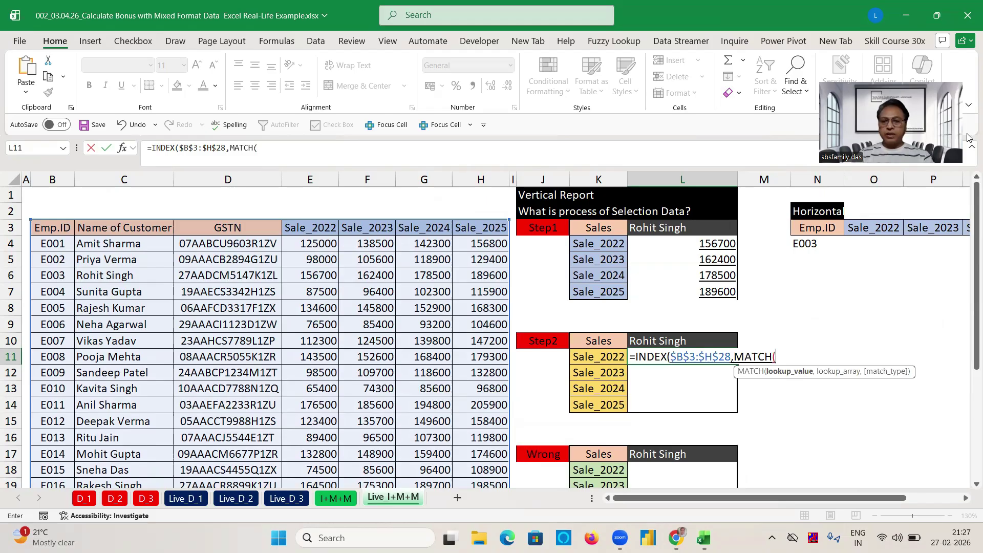
{"action": "left_click", "coordinate": [685, 340]}
{"action": "key", "text": "F4"}
{"action": "type", "text": ","}
{"action": "left_click", "coordinate": [134, 228]}
{"action": "key", "text": "ctrl+shift+Down"}
{"action": "key", "text": "F4"}
{"action": "type", "text": ",0"}
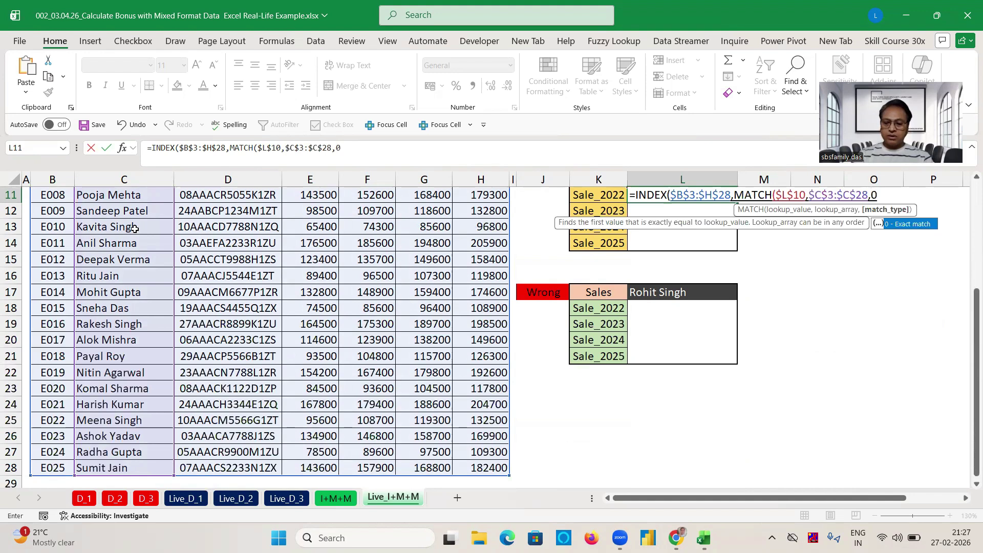
Complete the L11 formula with MATCH($K11,$B$3:$H$3,0) as the column number and enter it
{"action": "type", "text": "),MATCH("}
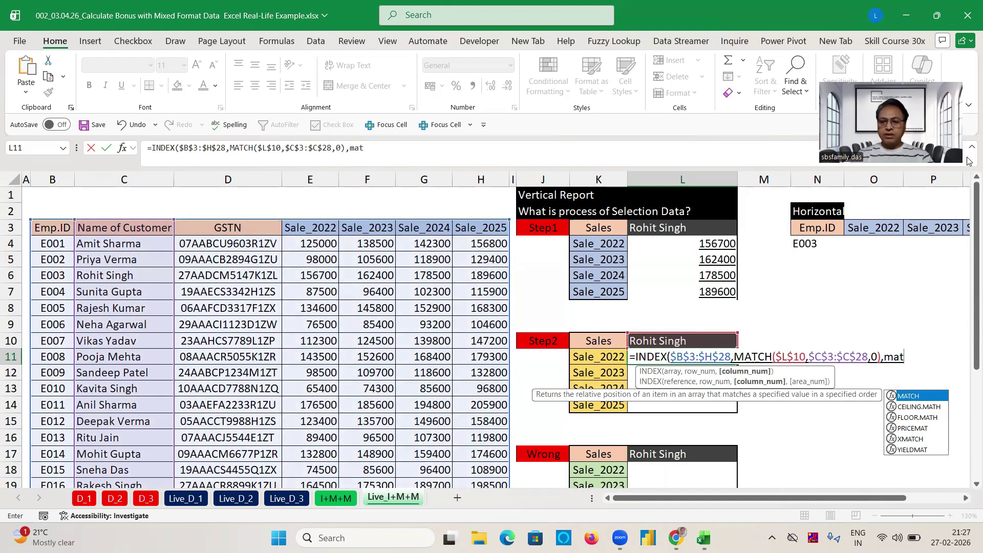
{"action": "left_click", "coordinate": [608, 357]}
{"action": "key", "text": "F4"}
{"action": "key", "text": "F4"}
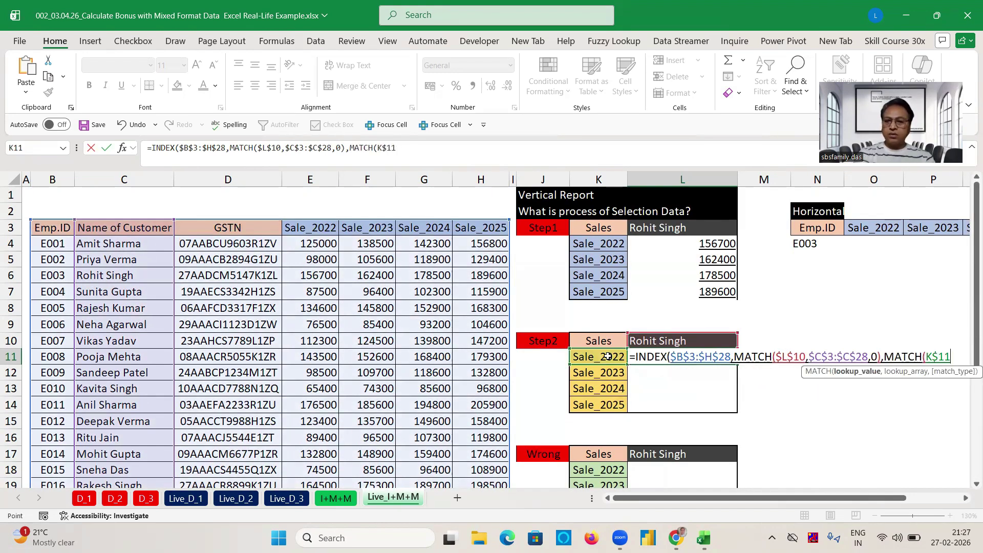
{"action": "key", "text": "F4"}
{"action": "type", "text": ","}
{"action": "left_click", "coordinate": [49, 229]}
{"action": "key", "text": "ctrl+shift+Right"}
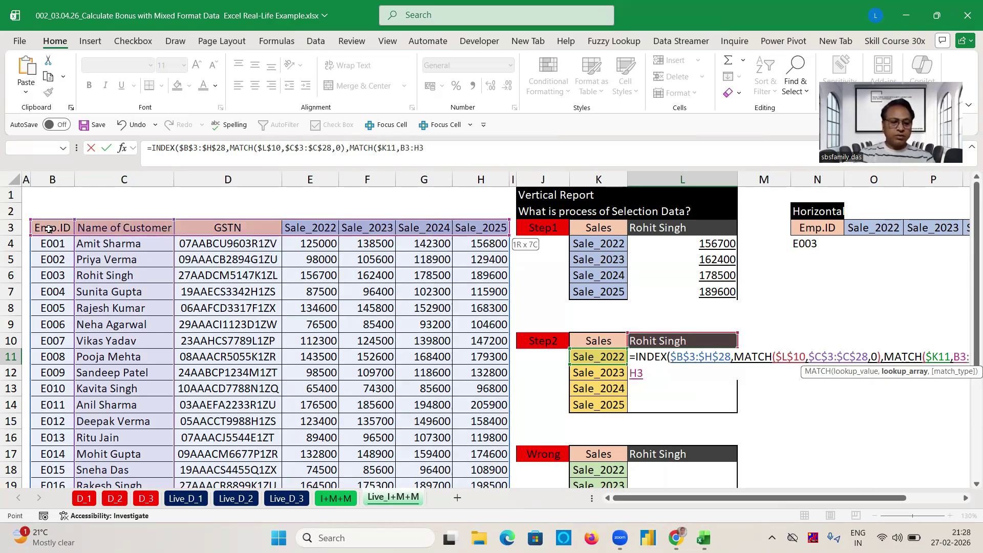
{"action": "key", "text": "F4"}
{"action": "type", "text": ",0"}
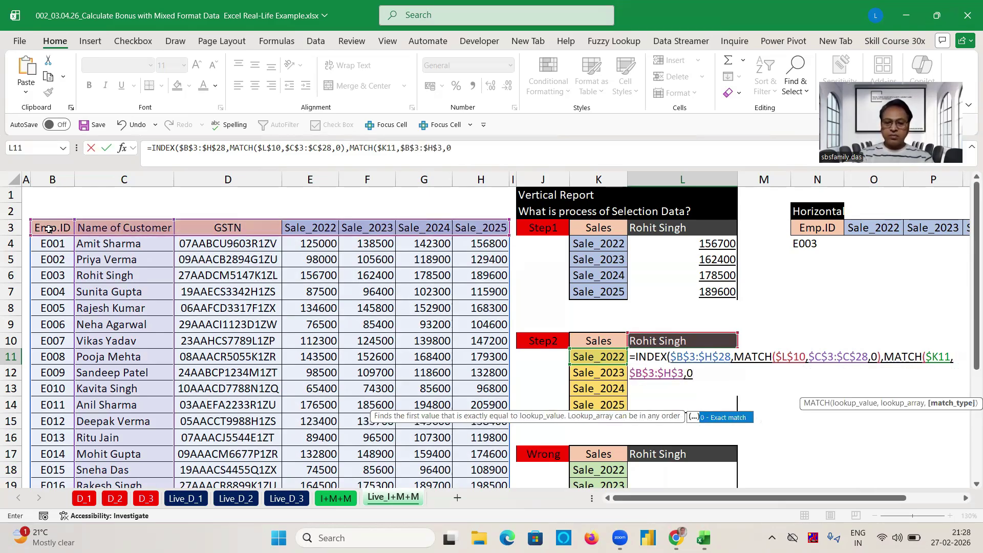
{"action": "key", "text": "ctrl+Return"}
Fill the Step2 formula from L11 down through L14 and save the workbook
{"action": "key", "text": "shift+Down"}
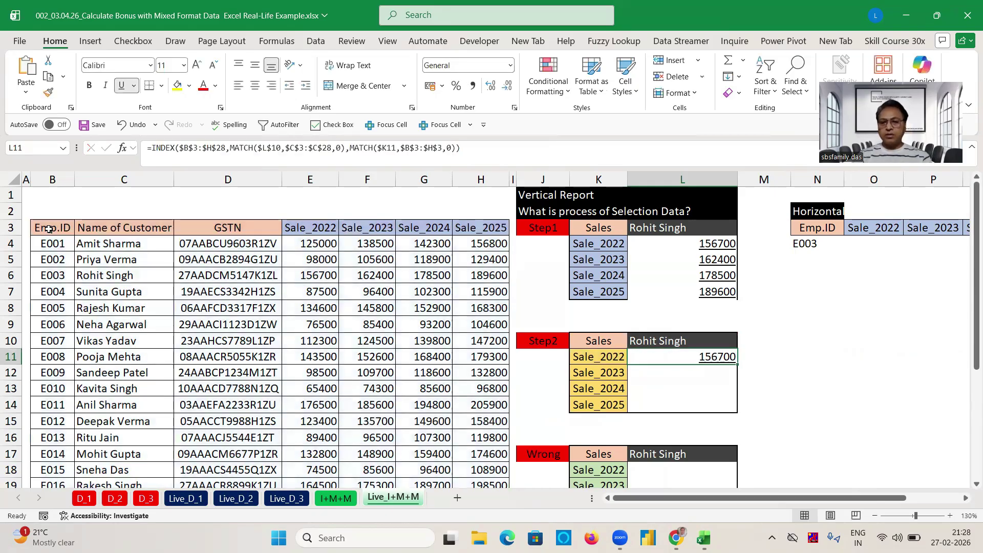
{"action": "key", "text": "shift+Down"}
{"action": "key", "text": "shift+Down"}
{"action": "key", "text": "ctrl+d"}
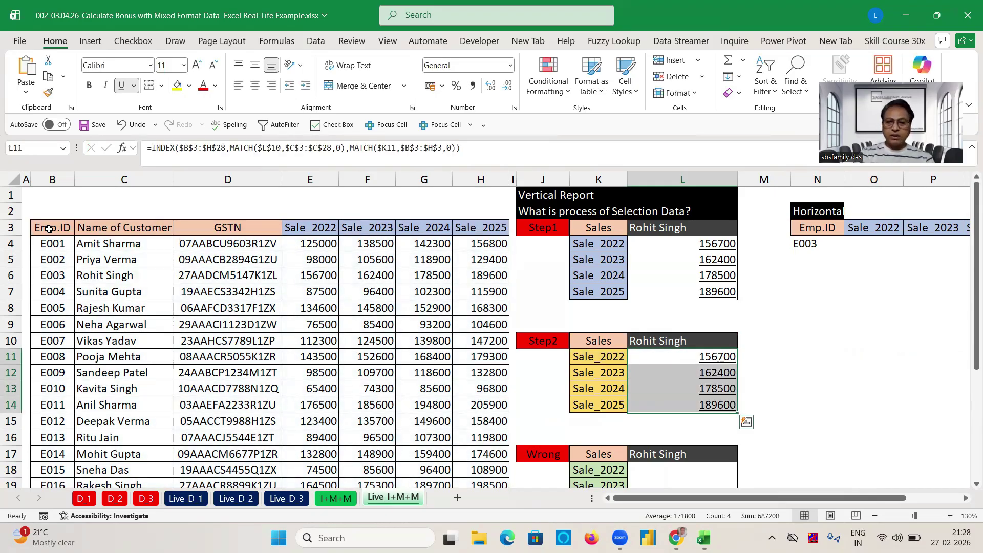
{"action": "left_click", "coordinate": [778, 338]}
{"action": "left_click", "coordinate": [723, 358]}
{"action": "key", "text": "ctrl+s"}
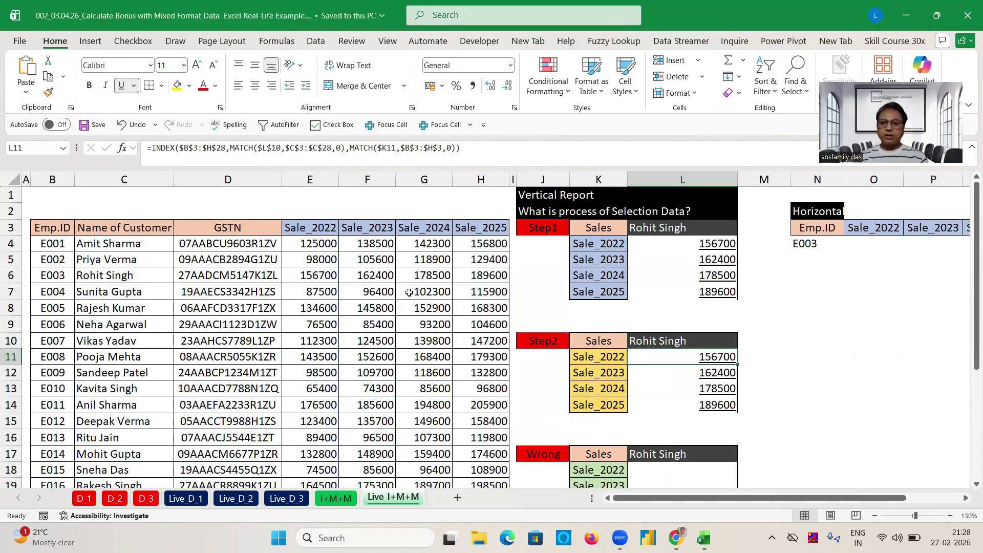
Examine the Step2 lookup cells L10 and K11, and the ranges referenced by the Step1 formula in L4
{"action": "left_click", "coordinate": [697, 340]}
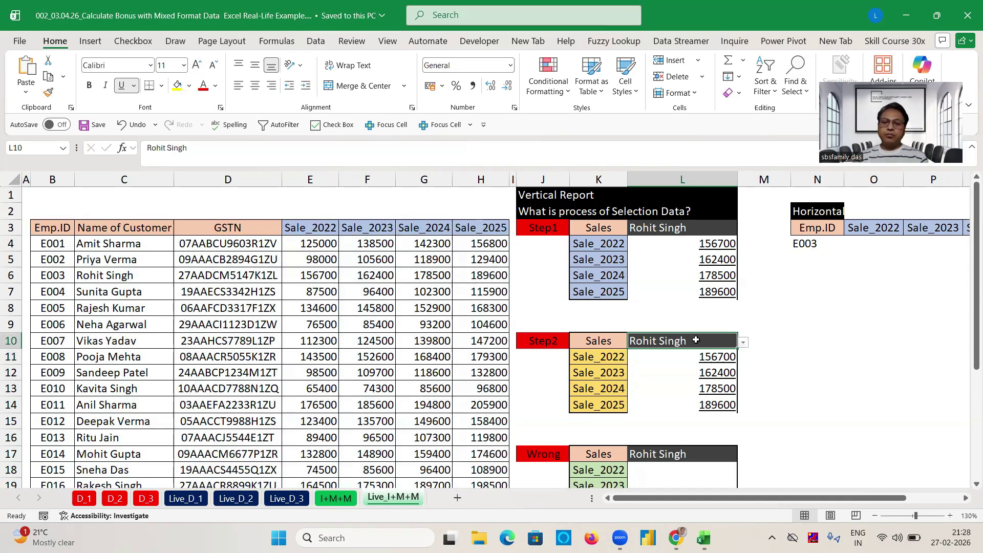
{"action": "left_click", "coordinate": [611, 358]}
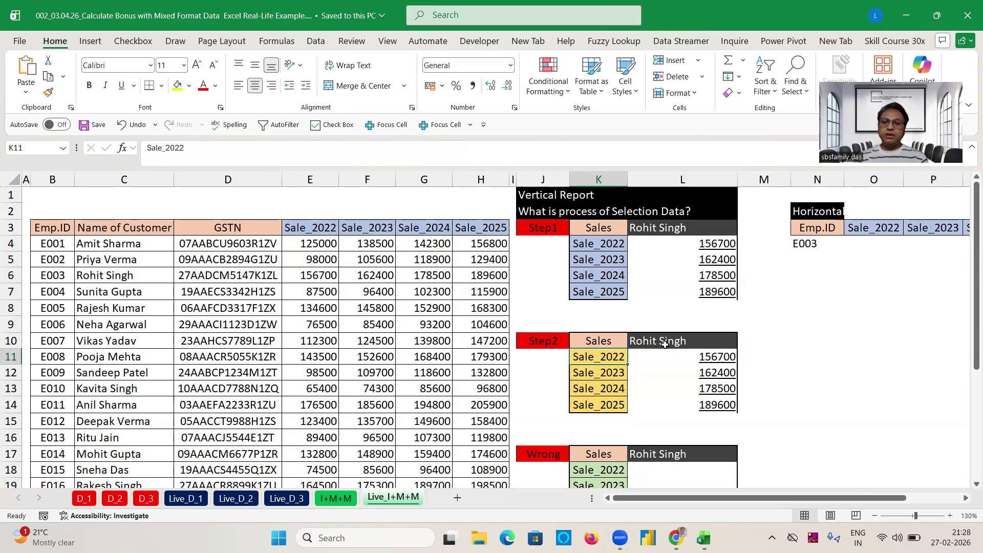
{"action": "left_click", "coordinate": [664, 344]}
{"action": "left_click", "coordinate": [714, 243]}
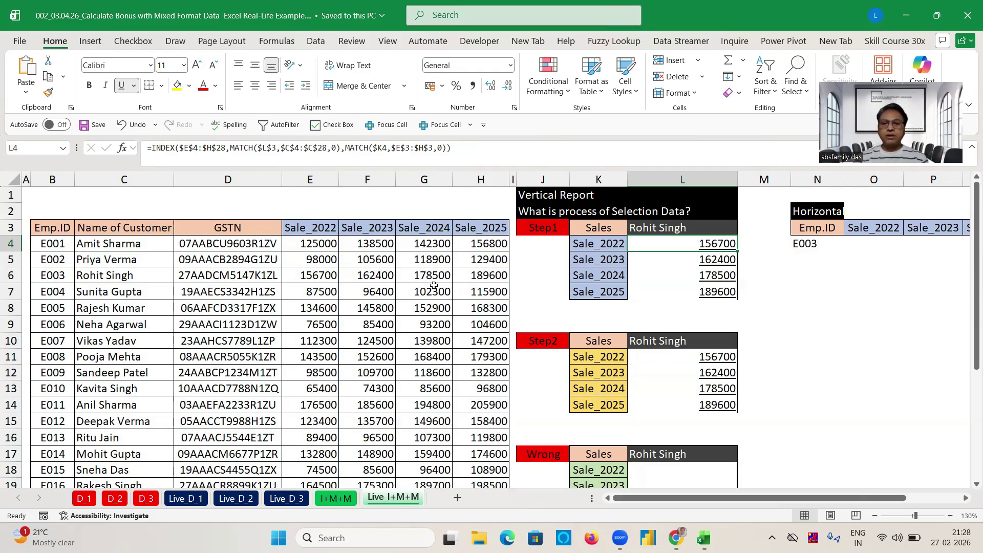
{"action": "double_click", "coordinate": [684, 243]}
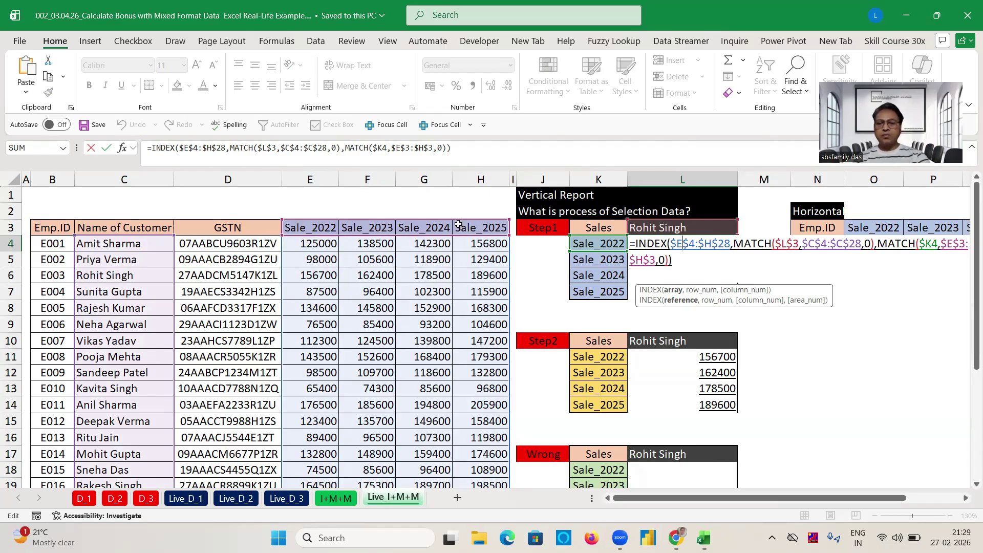
{"action": "key", "text": "ctrl+Return"}
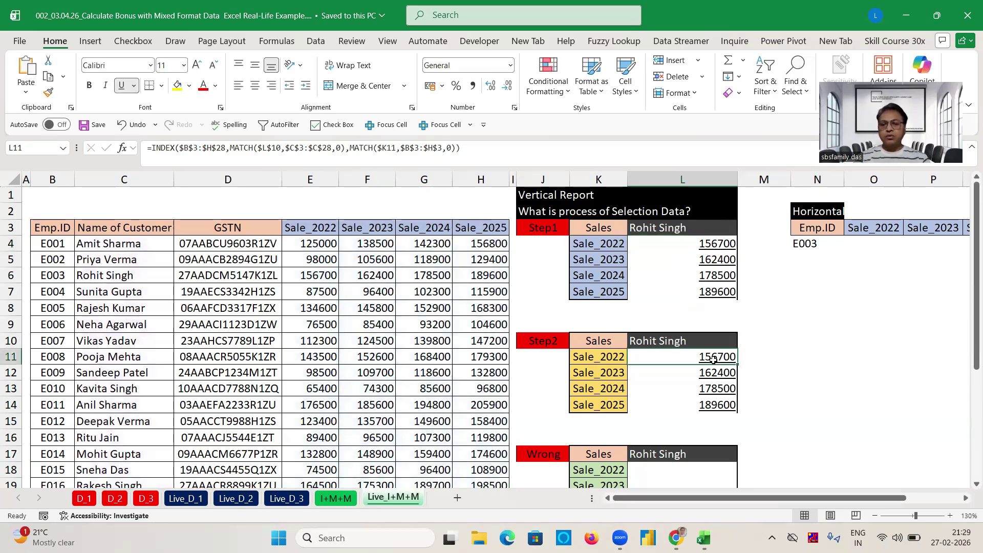
Review the array, row_num and column_num arguments of the Step2 INDEX formula in L11
{"action": "double_click", "coordinate": [713, 360]}
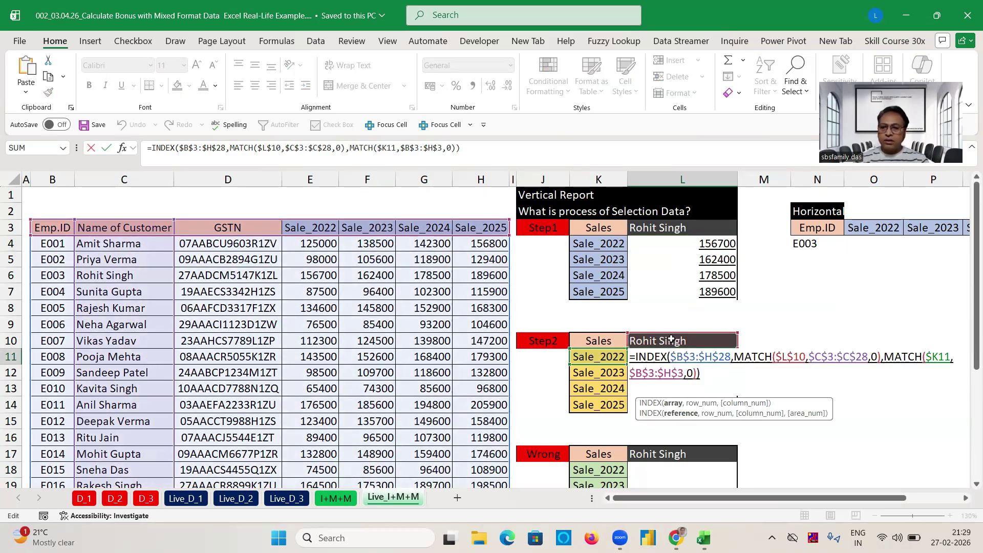
{"action": "left_click", "coordinate": [732, 358]}
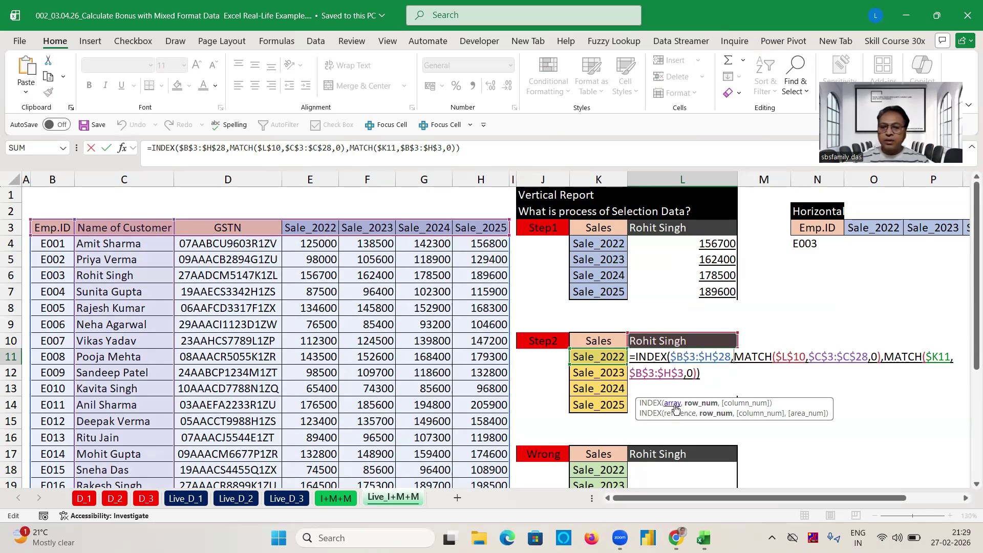
{"action": "left_click", "coordinate": [673, 405]}
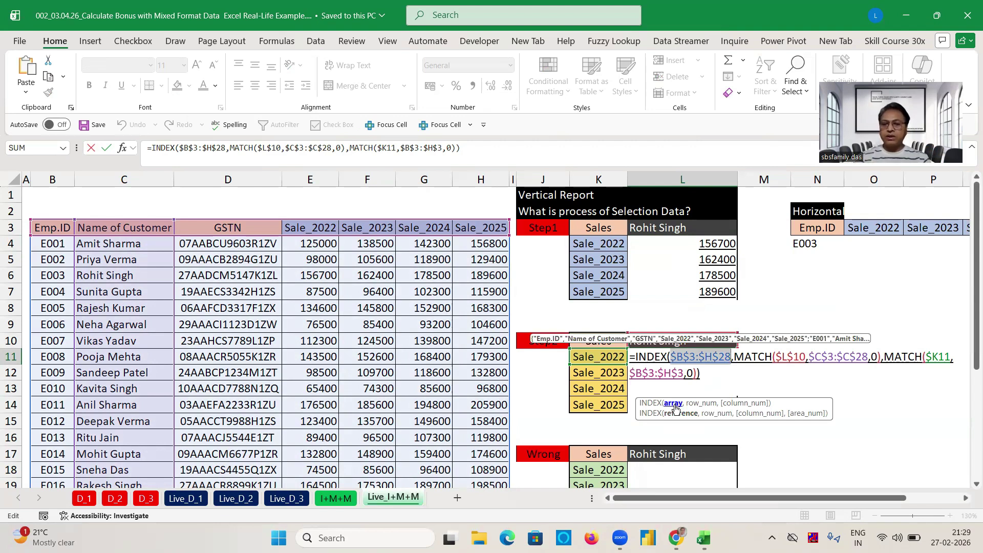
{"action": "left_click", "coordinate": [701, 404]}
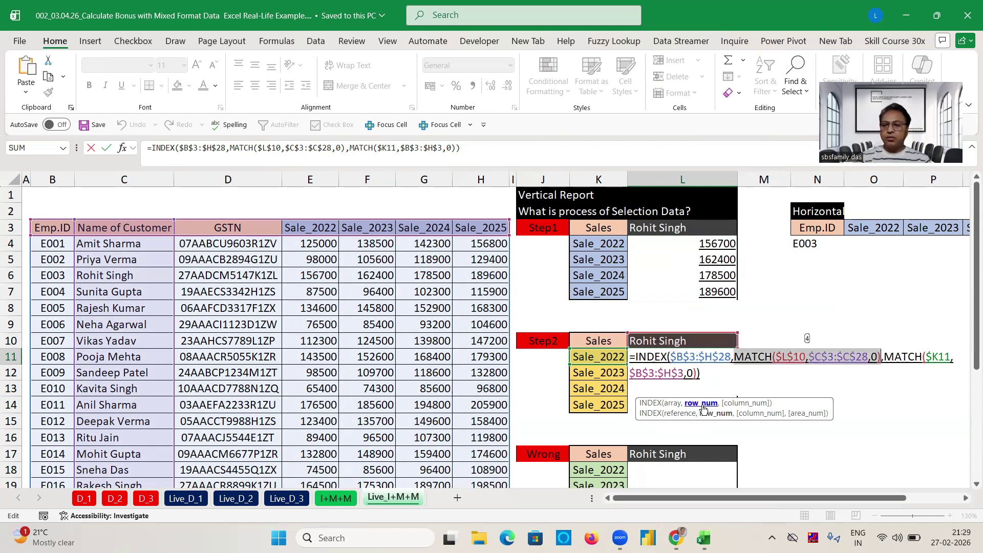
{"action": "left_click", "coordinate": [740, 403]}
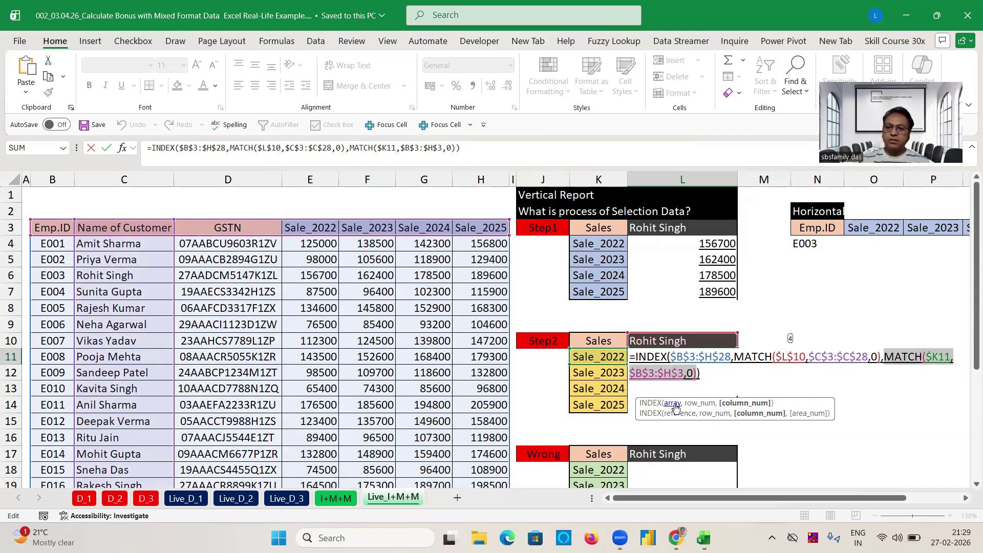
{"action": "left_click", "coordinate": [673, 404]}
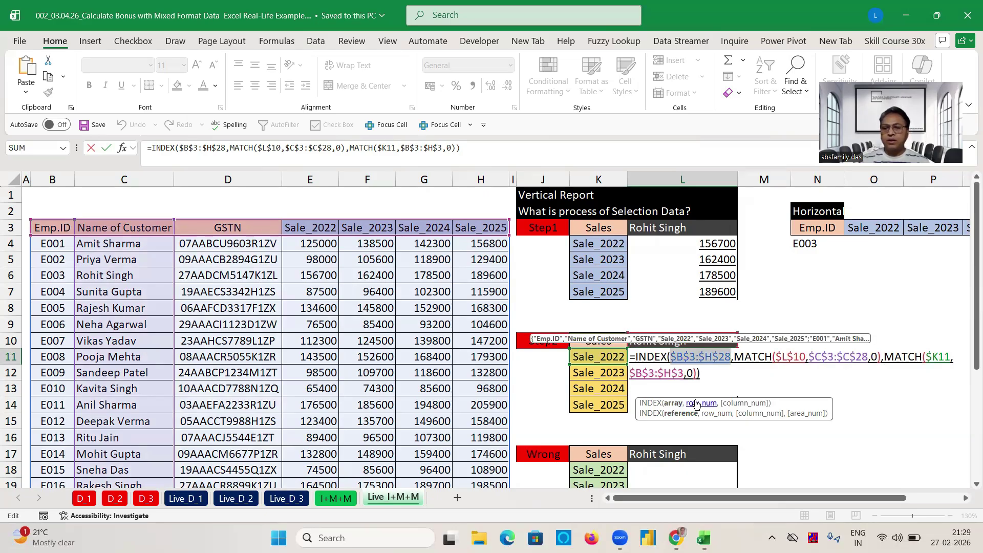
{"action": "left_click", "coordinate": [698, 403]}
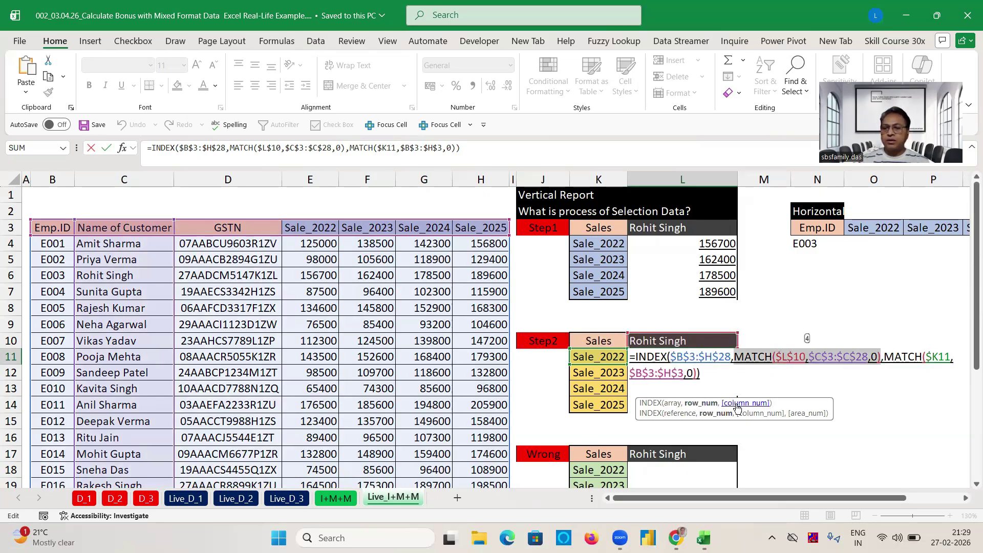
{"action": "left_click", "coordinate": [736, 404]}
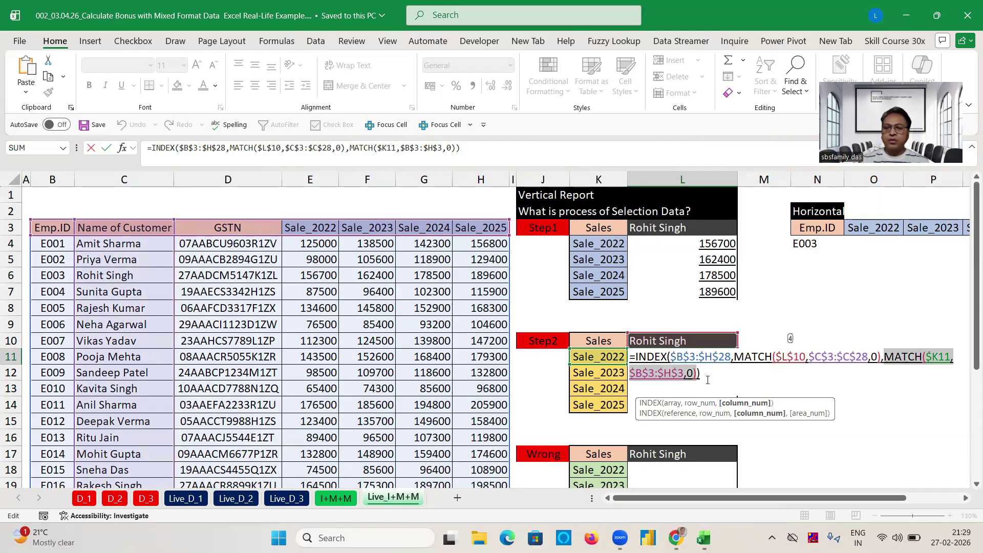
{"action": "left_click", "coordinate": [706, 375]}
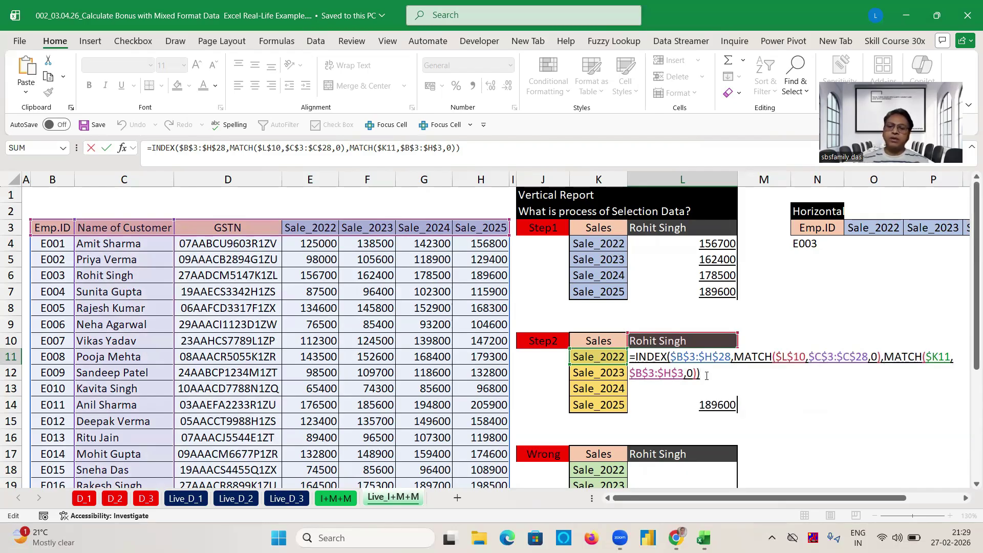
{"action": "key", "text": "ctrl+Return"}
{"action": "left_click", "coordinate": [706, 375]}
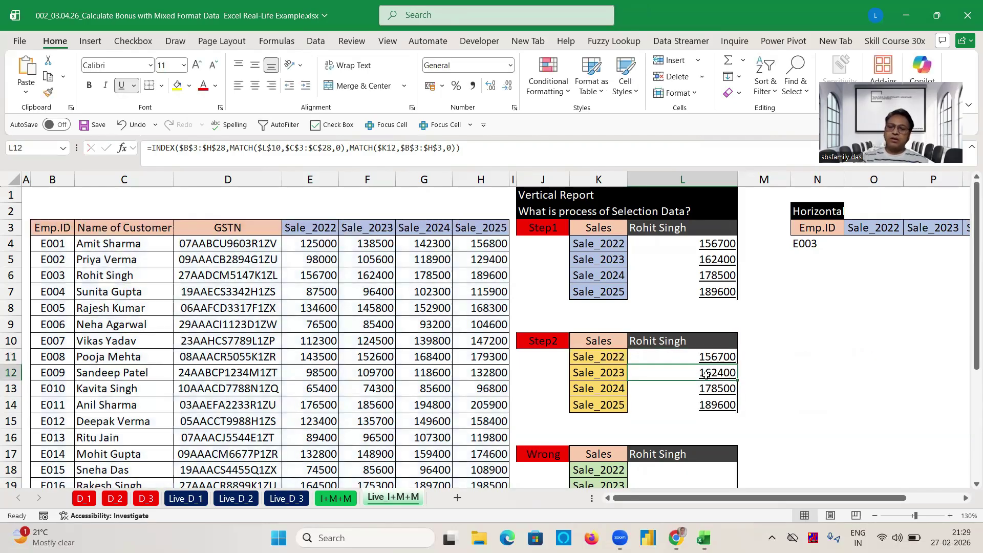
{"action": "left_click", "coordinate": [828, 370]}
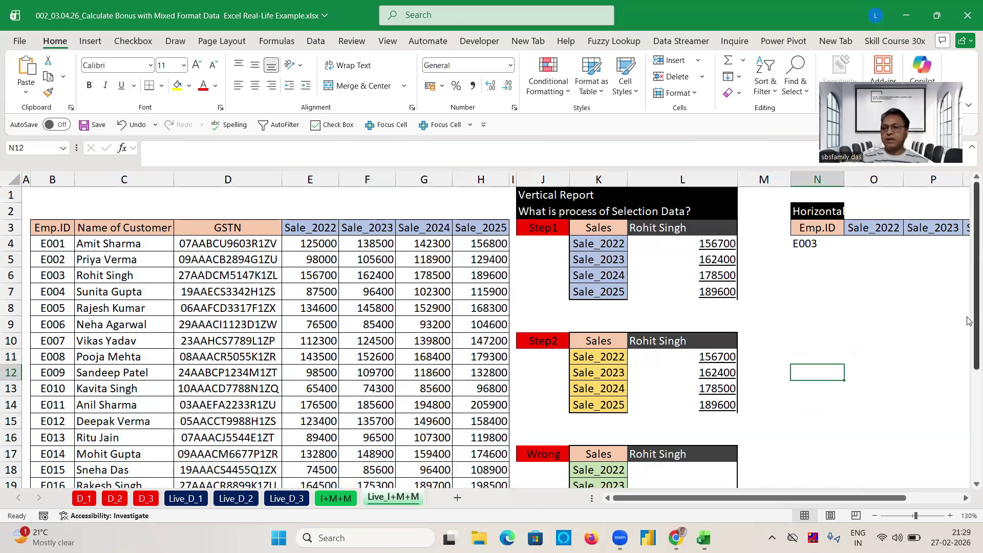
Start an INDEX formula in L18 of the Wrong block with the absolute range $E$3:$H$28 as its array
{"action": "scroll", "coordinate": [783, 365], "scroll_direction": "down", "scroll_amount": 3}
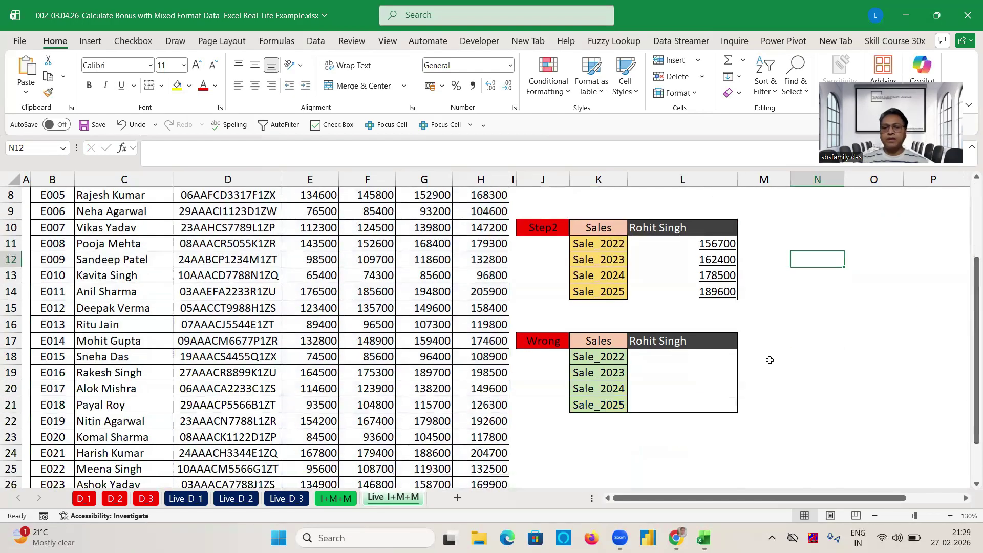
{"action": "left_click", "coordinate": [676, 359]}
{"action": "type", "text": "="}
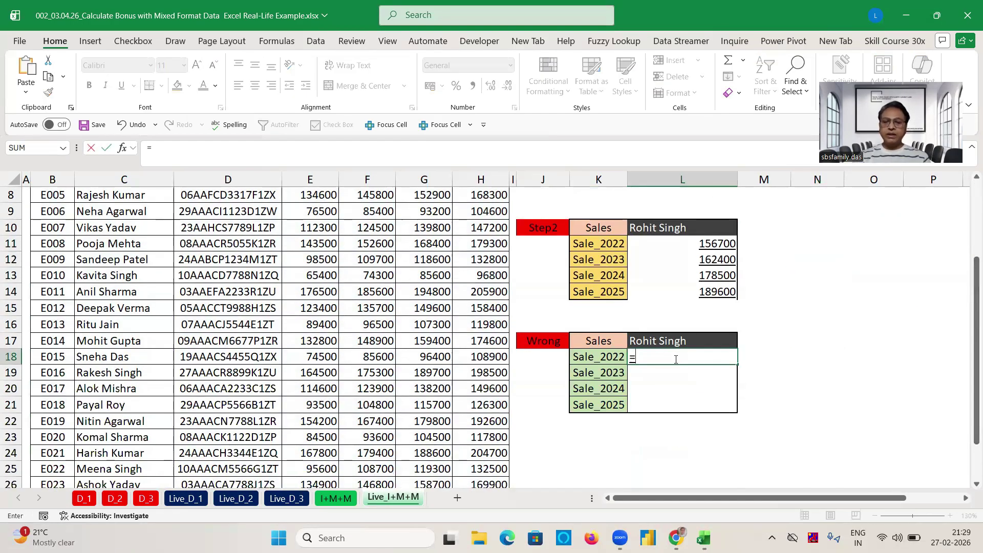
{"action": "type", "text": "in"}
{"action": "key", "text": "Tab"}
{"action": "left_click", "coordinate": [652, 343]}
{"action": "key", "text": "BackSpace"}
{"action": "key", "text": "BackSpace"}
{"action": "key", "text": "BackSpace"}
{"action": "left_click_drag", "start_coordinate": [976, 331], "coordinate": [976, 251]}
{"action": "left_click", "coordinate": [327, 224]}
{"action": "key", "text": "ctrl+shift+Right"}
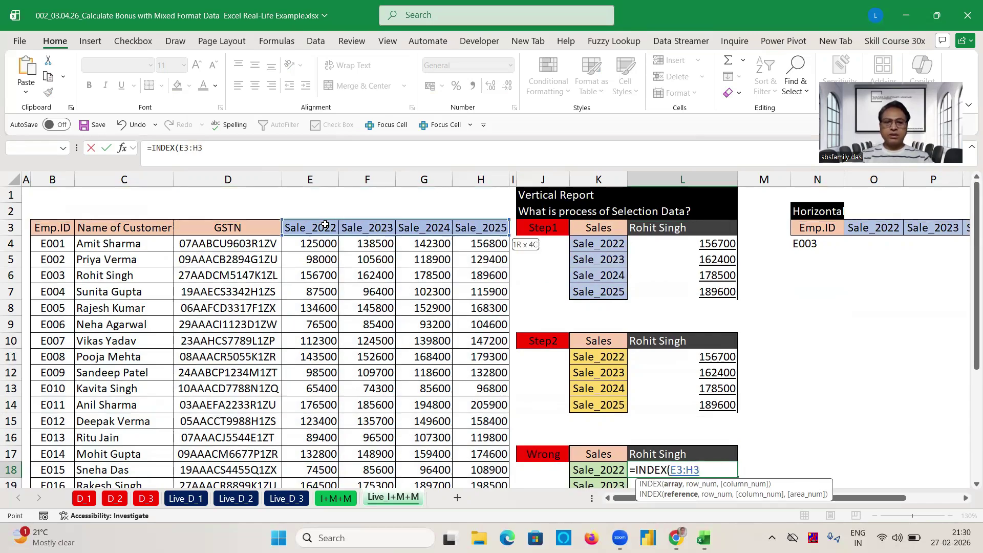
{"action": "key", "text": "ctrl+shift+Down"}
{"action": "key", "text": "F4"}
Add a row_num MATCH to the L18 formula that looks up $L$17 in $C$4:$C$28 with exact match 0
{"action": "type", "text": ",MATCH("}
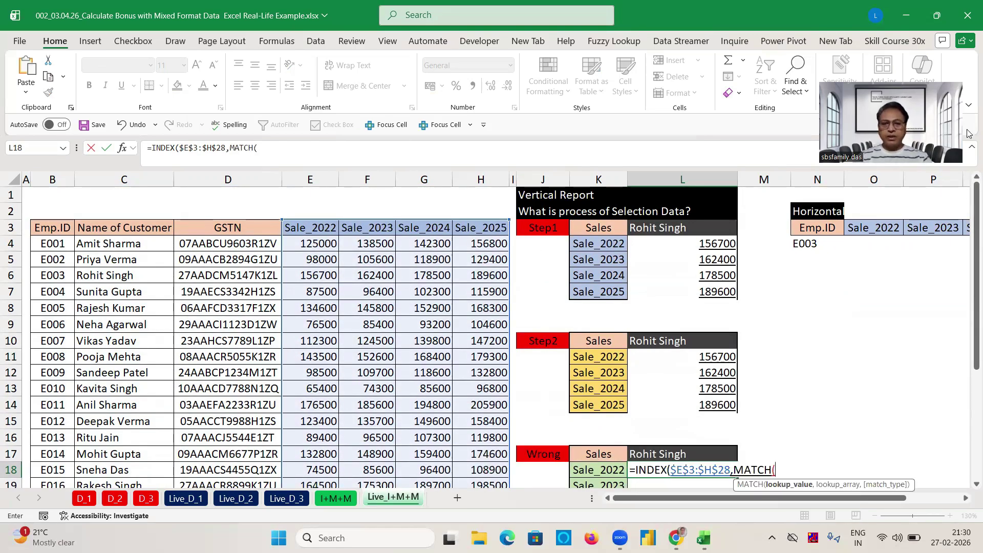
{"action": "left_click", "coordinate": [669, 454]}
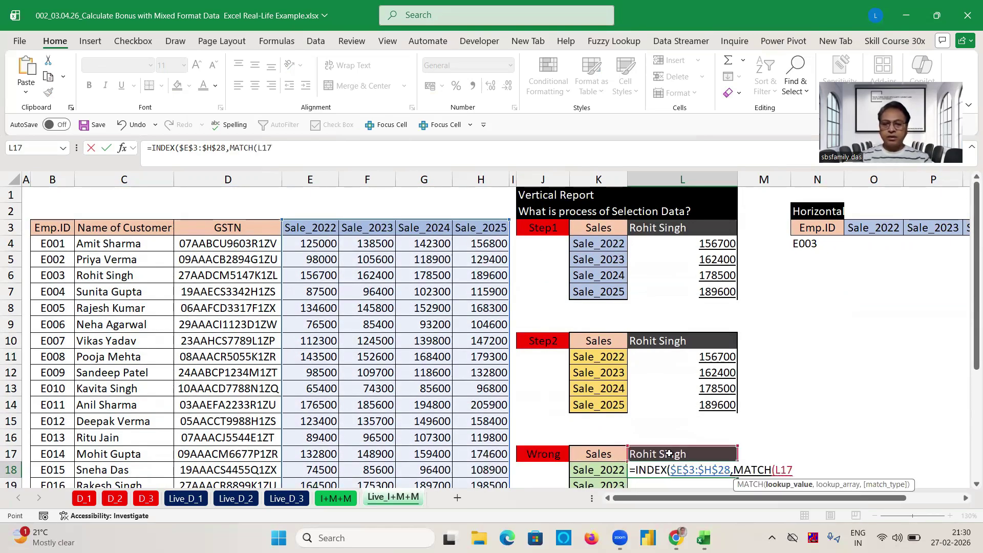
{"action": "key", "text": "F4"}
{"action": "type", "text": ","}
{"action": "left_click", "coordinate": [141, 248]}
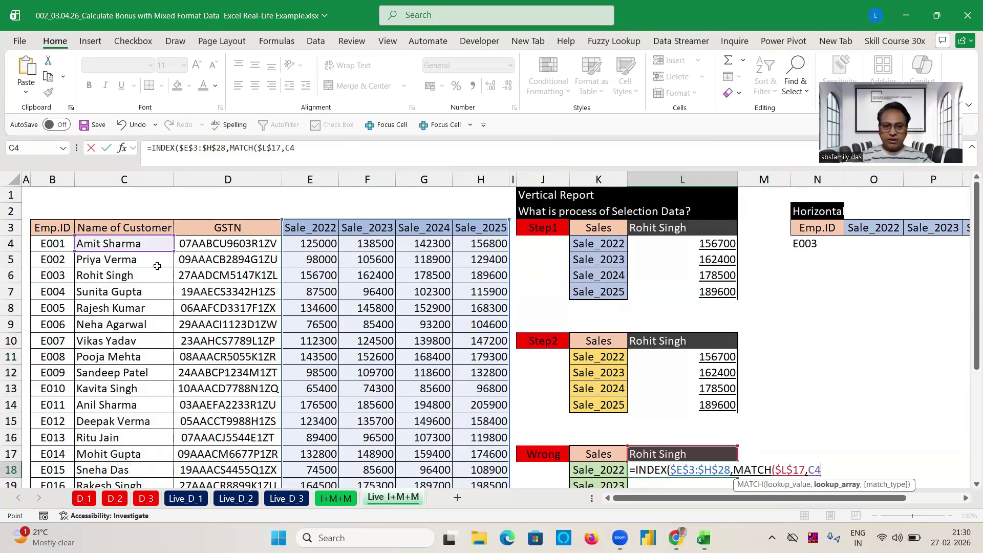
{"action": "key", "text": "ctrl+shift+Down"}
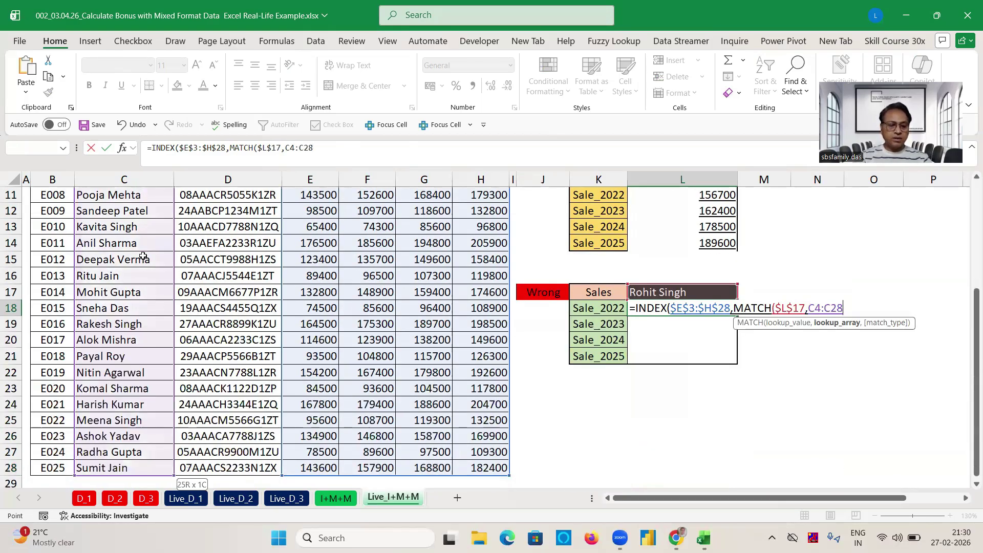
{"action": "key", "text": "F4"}
{"action": "type", "text": ",0"}
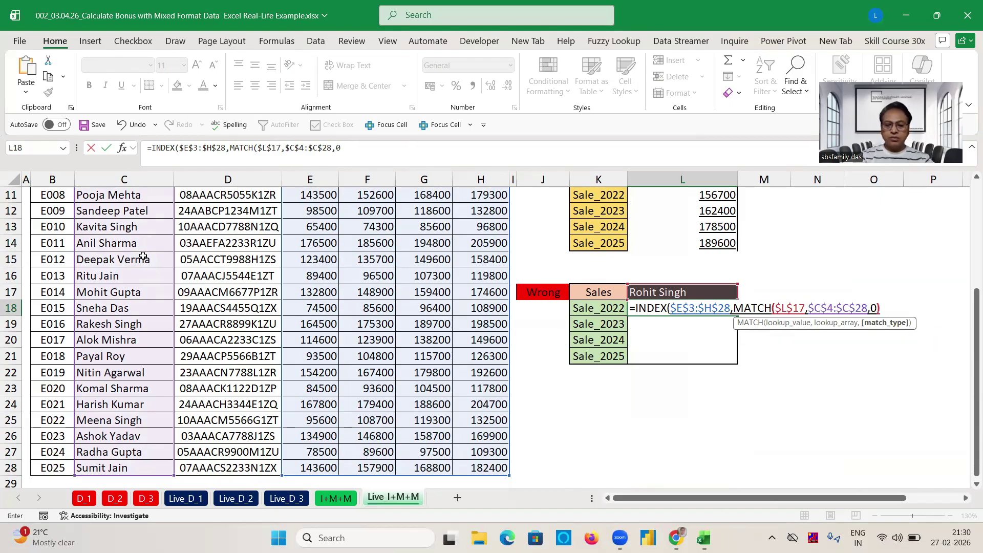
Complete the L18 formula with a column_num MATCH that looks up $K18 in $B$3:$H$3 with exact match 0
{"action": "type", "text": "),mat"}
{"action": "key", "text": "Tab"}
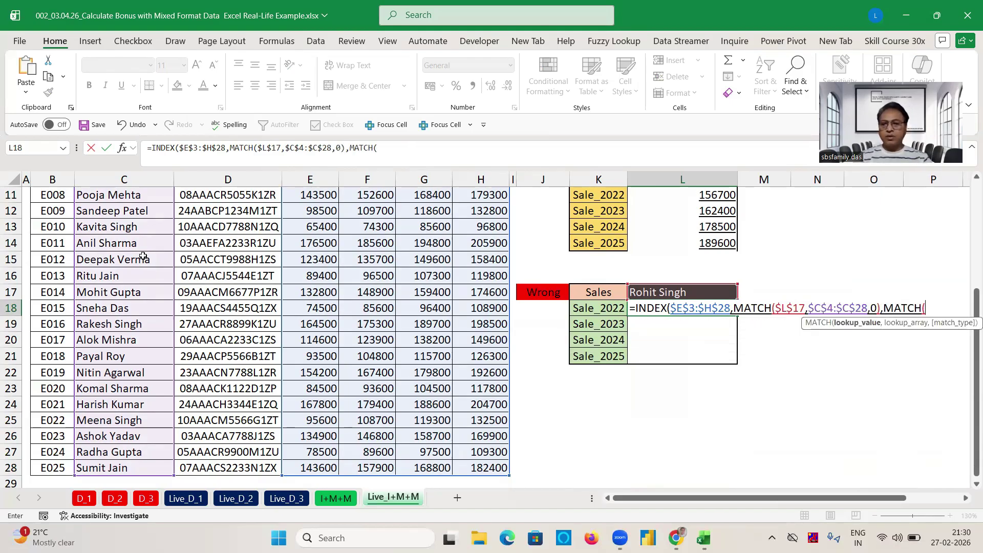
{"action": "left_click", "coordinate": [583, 309]}
{"action": "key", "text": "F4"}
{"action": "key", "text": "F4"}
{"action": "key", "text": "F4"}
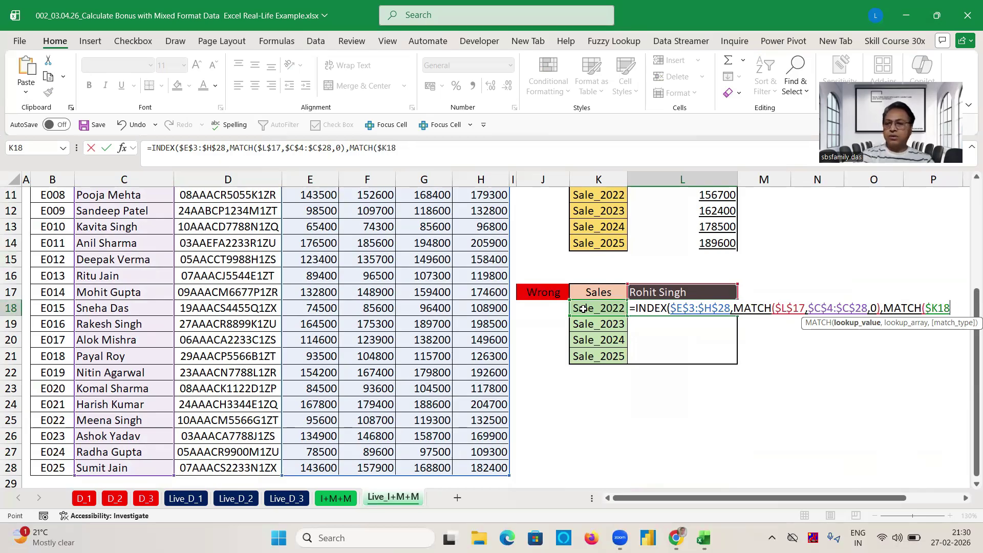
{"action": "type", "text": ","}
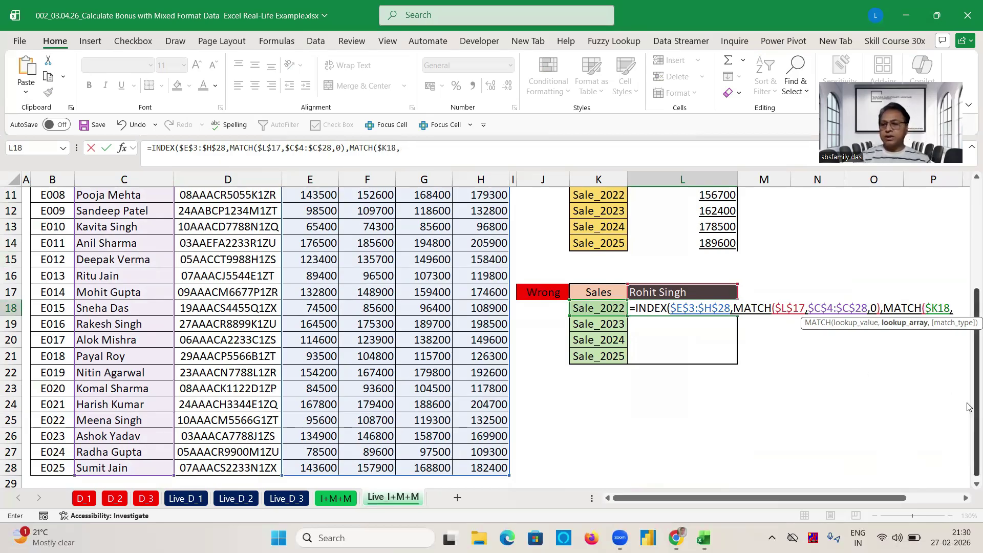
{"action": "left_click_drag", "start_coordinate": [969, 404], "coordinate": [969, 297]}
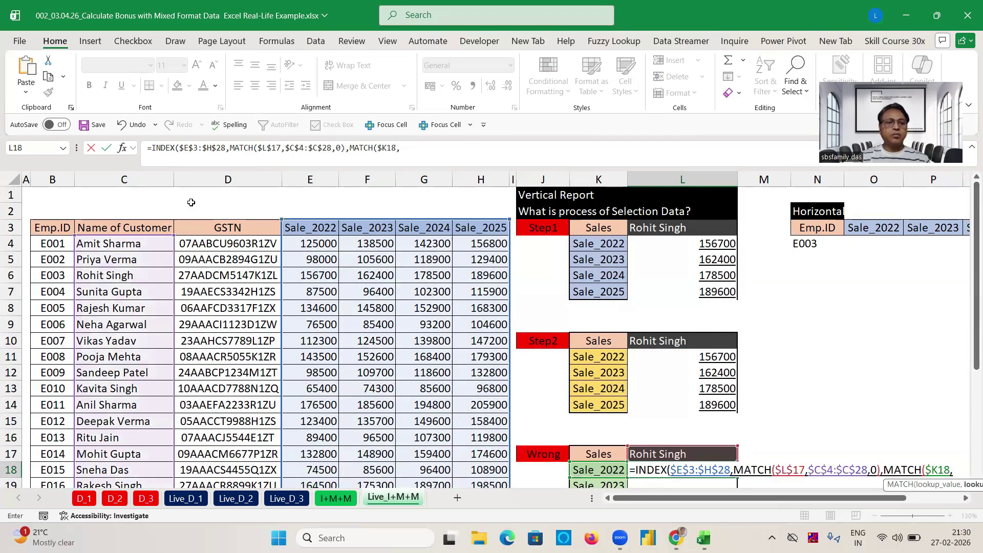
{"action": "left_click", "coordinate": [53, 231]}
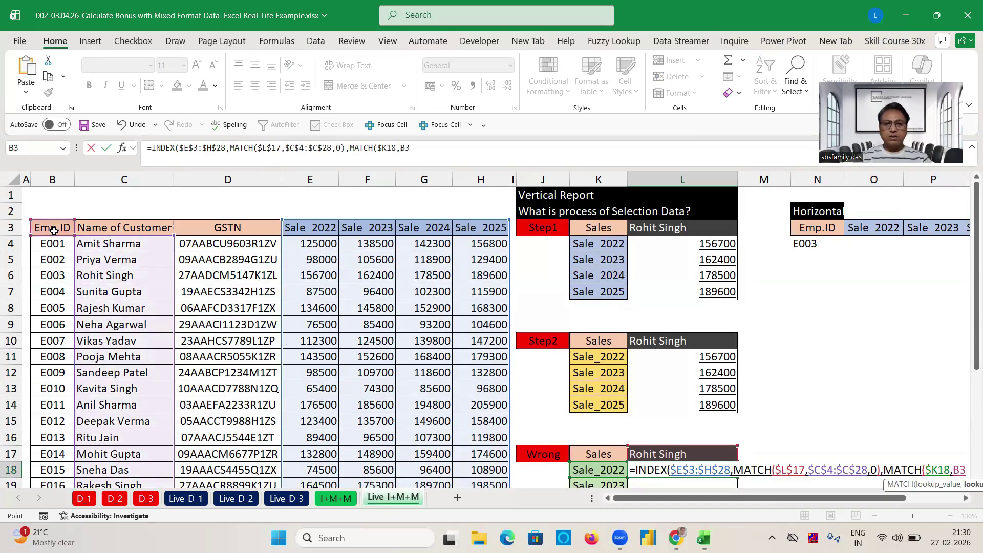
{"action": "key", "text": "ctrl+shift+Right"}
{"action": "key", "text": "F4"}
{"action": "type", "text": ",0"}
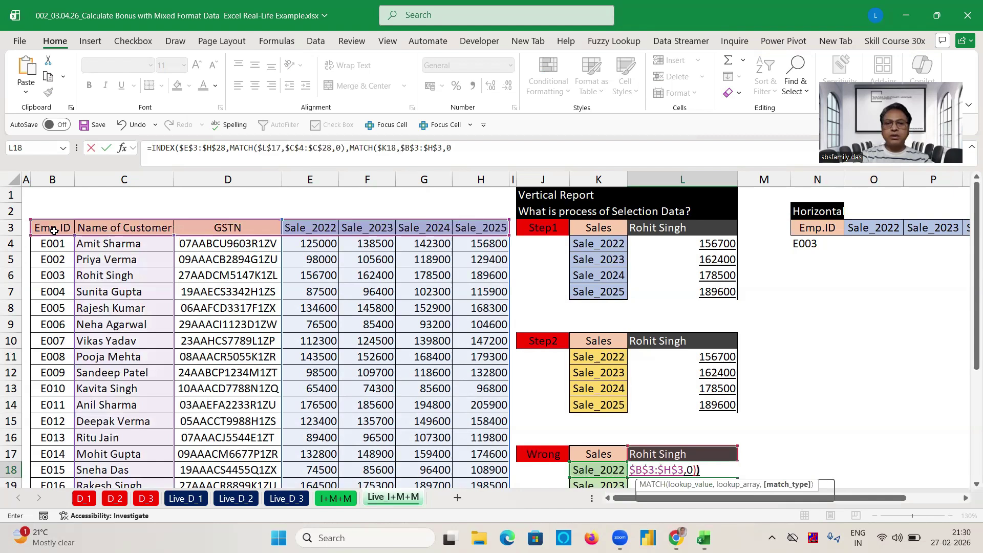
{"action": "key", "text": "Return"}
Fill the Wrong block's formula from L18 down through L21
{"action": "left_click", "coordinate": [729, 454]}
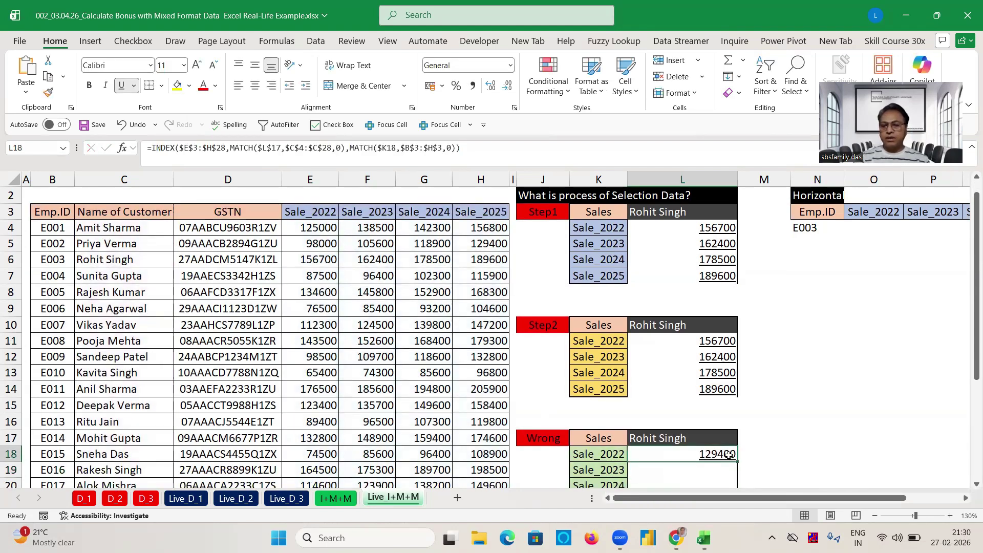
{"action": "left_click_drag", "start_coordinate": [975, 360], "coordinate": [975, 396]}
{"action": "double_click", "coordinate": [737, 407]}
Examine the ranges referenced by the formula in L19 and check the source data cell H5
{"action": "double_click", "coordinate": [699, 417]}
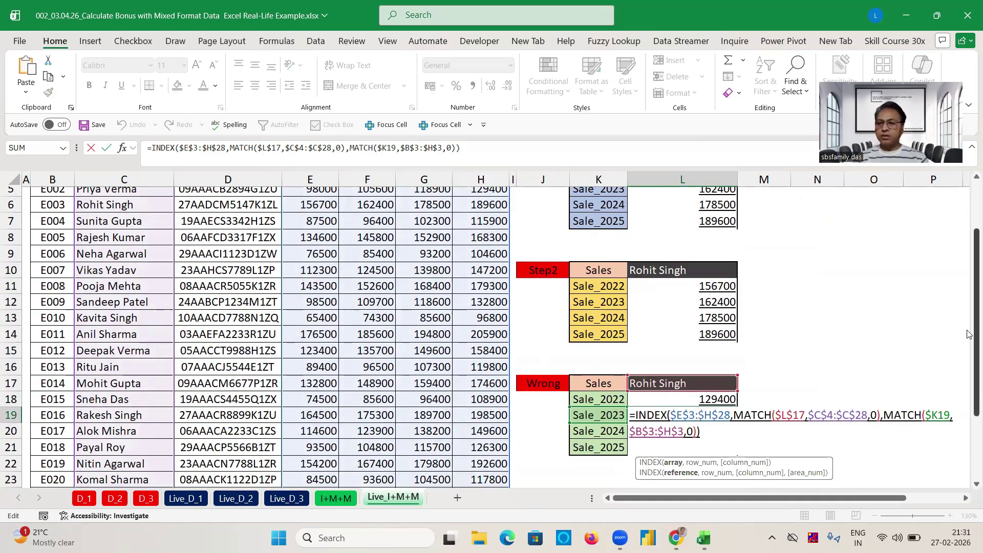
{"action": "scroll", "coordinate": [969, 337], "scroll_direction": "up", "scroll_amount": 1}
{"action": "key", "text": "Escape"}
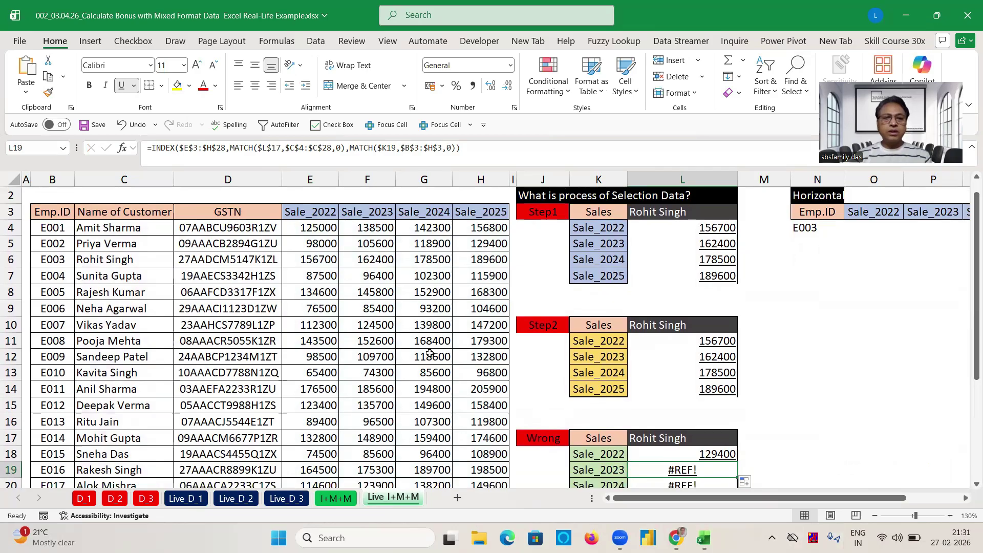
{"action": "left_click", "coordinate": [483, 248]}
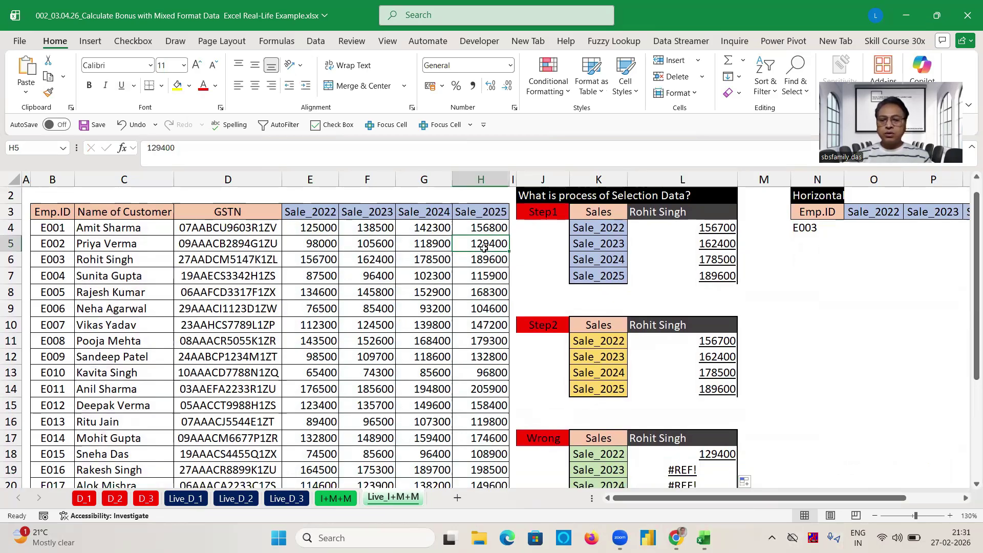
Fill the L18 formula down through L21 again and inspect the mismatched ranges in the L19 formula
{"action": "left_click", "coordinate": [701, 454]}
{"action": "mouse_move", "coordinate": [736, 462]}
{"action": "left_mouse_down"}
{"action": "mouse_move", "coordinate": [734, 478]}
{"action": "mouse_move", "coordinate": [731, 460]}
{"action": "left_mouse_up"}
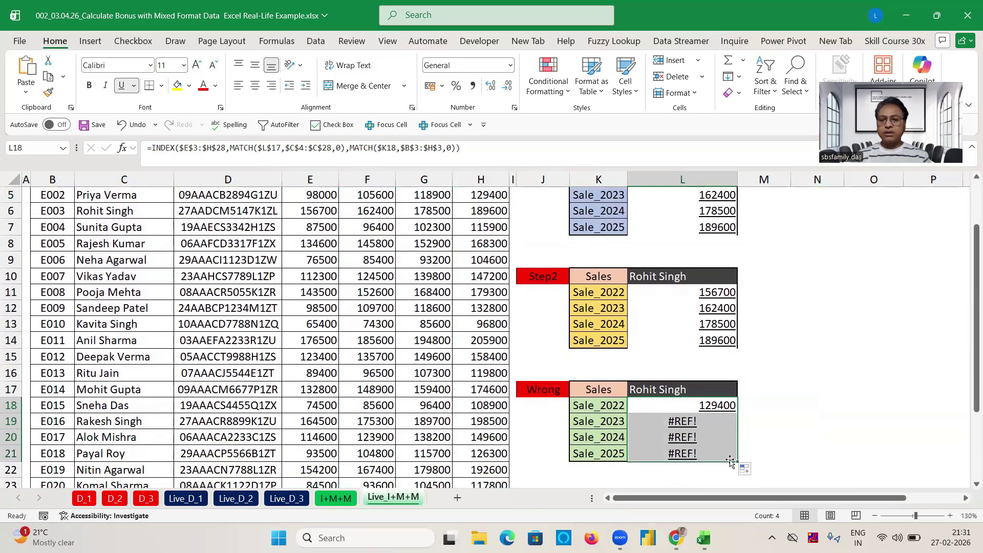
{"action": "double_click", "coordinate": [688, 423]}
{"action": "left_click_drag", "start_coordinate": [968, 362], "coordinate": [967, 321]}
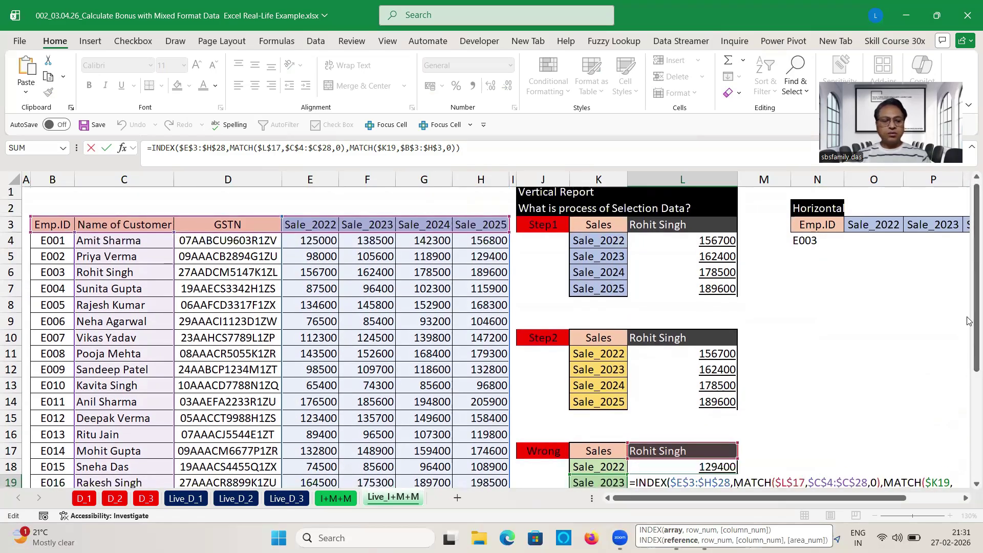
{"action": "left_click", "coordinate": [872, 433]}
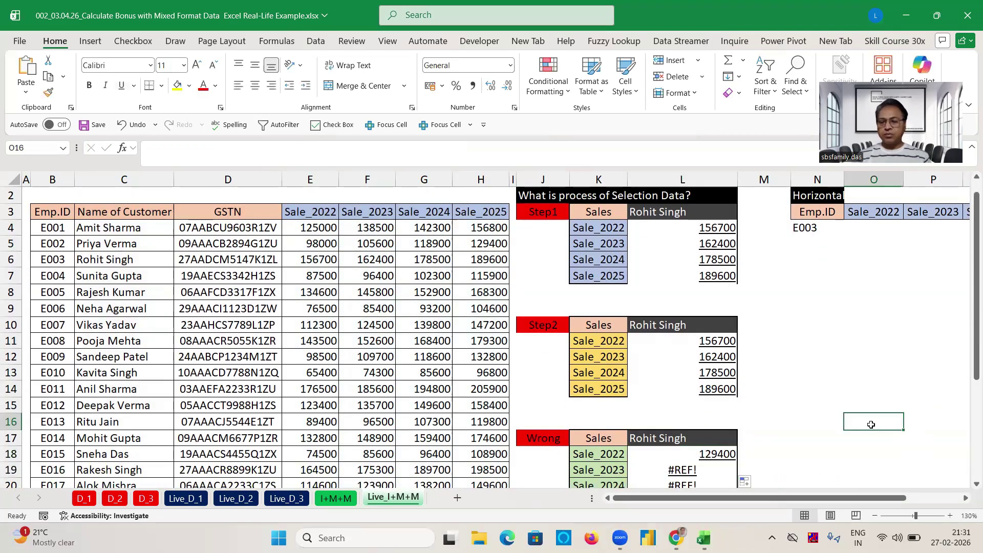
Start an INDEX formula in O4 of the Horizontal report with the absolute range $B$3:$H$28 as its array
{"action": "left_click_drag", "start_coordinate": [830, 498], "coordinate": [942, 478]}
{"action": "left_click_drag", "start_coordinate": [969, 262], "coordinate": [967, 241]}
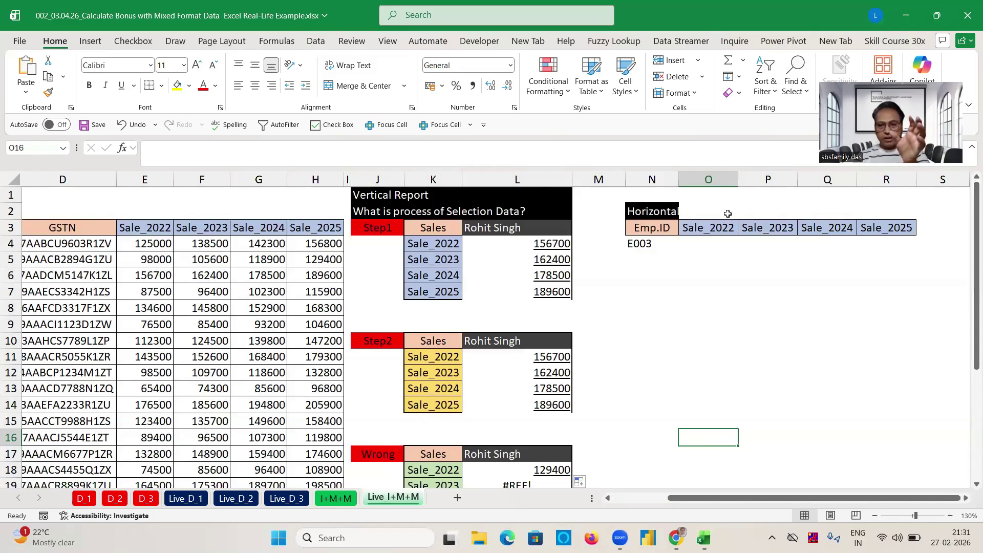
{"action": "left_click", "coordinate": [705, 246]}
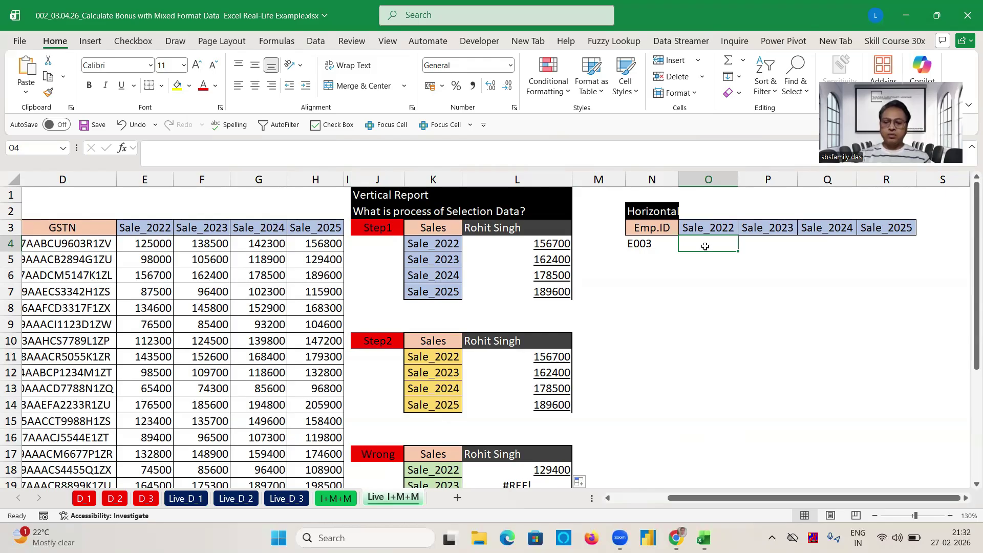
{"action": "type", "text": "=index("}
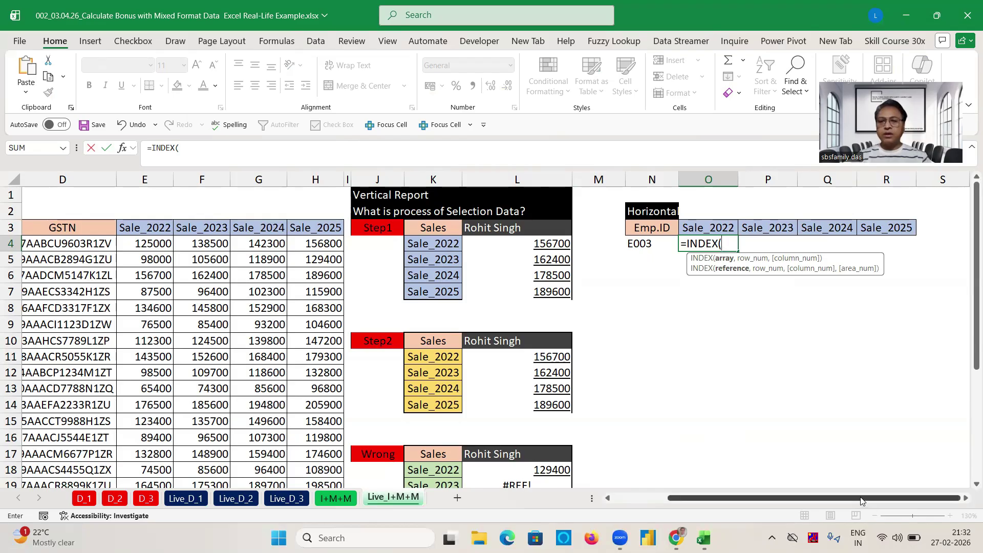
{"action": "left_click_drag", "start_coordinate": [861, 501], "coordinate": [720, 520]}
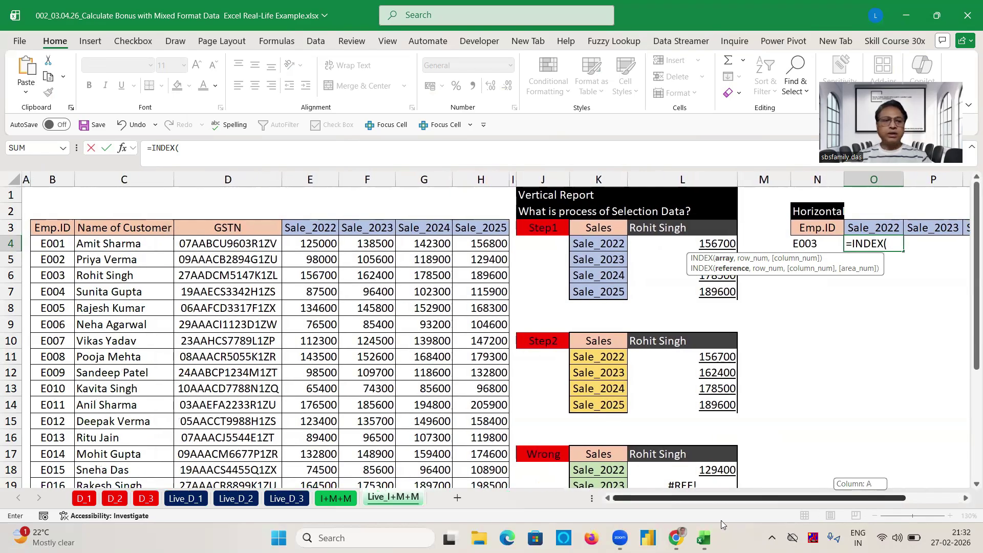
{"action": "left_click", "coordinate": [55, 225]}
{"action": "key", "text": "ctrl+shift+Down"}
{"action": "key", "text": "ctrl+shift+Right"}
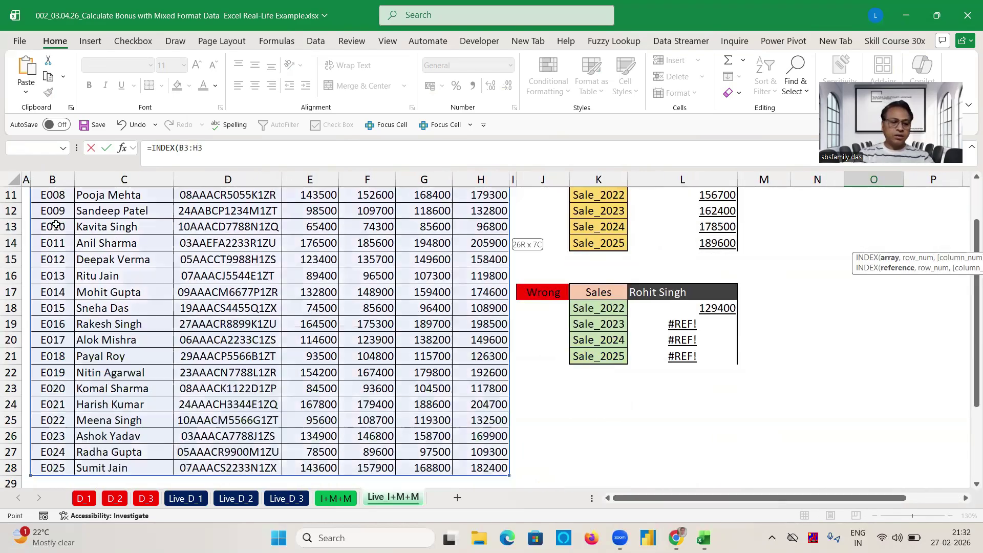
{"action": "scroll", "coordinate": [55, 225], "scroll_direction": "up", "scroll_amount": 3}
{"action": "key", "text": "F4"}
Insert a MATCH function as the row_num argument of the INDEX formula in O4
{"action": "type", "text": ",mat"}
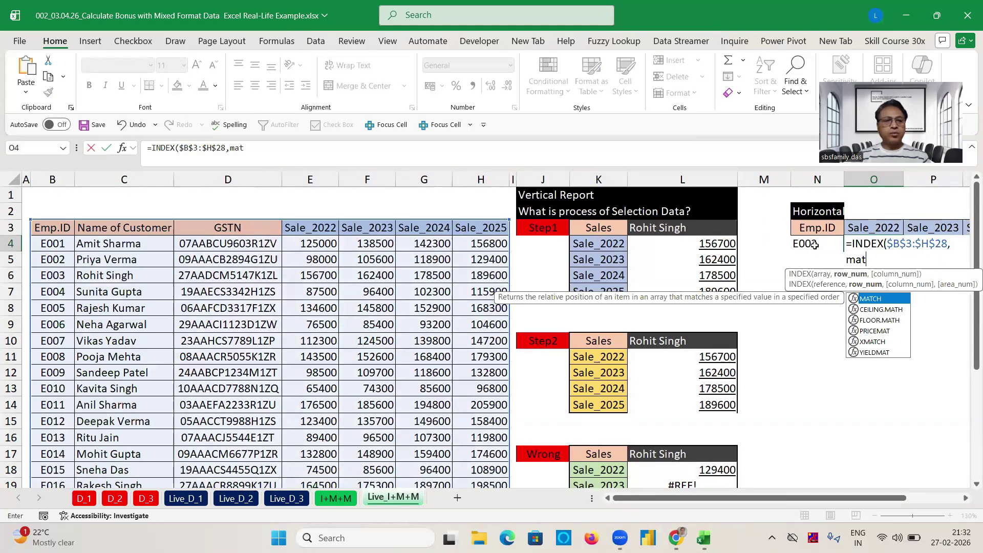
{"action": "left_click", "coordinate": [814, 246]}
{"action": "left_click", "coordinate": [870, 243]}
{"action": "left_click", "coordinate": [268, 151]}
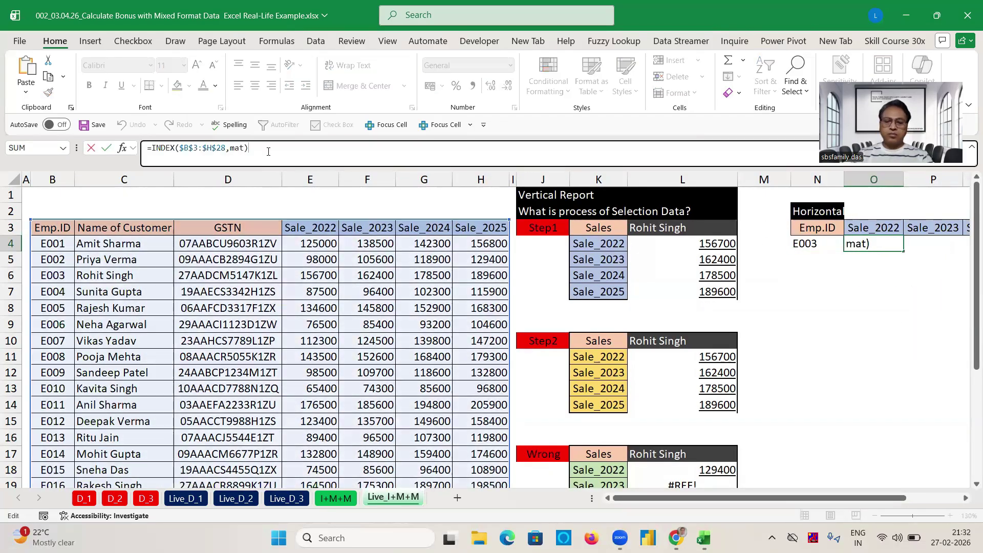
{"action": "key", "text": "BackSpace"}
{"action": "key", "text": "BackSpace"}
{"action": "type", "text": "tch"}
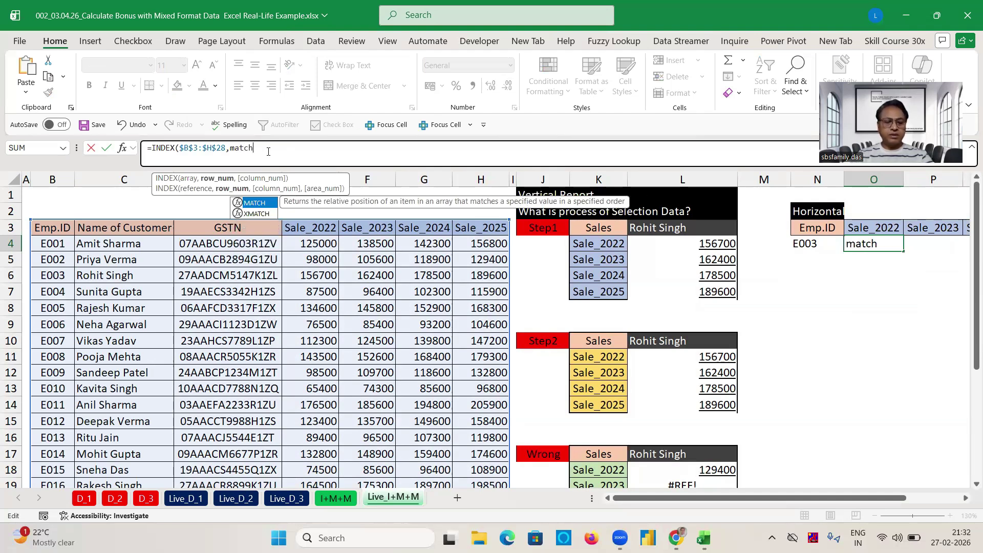
{"action": "key", "text": "Tab"}
Make the row MATCH in O4 look up $N4 in $B$3:$B$28 with exact match 0
{"action": "left_click", "coordinate": [817, 244]}
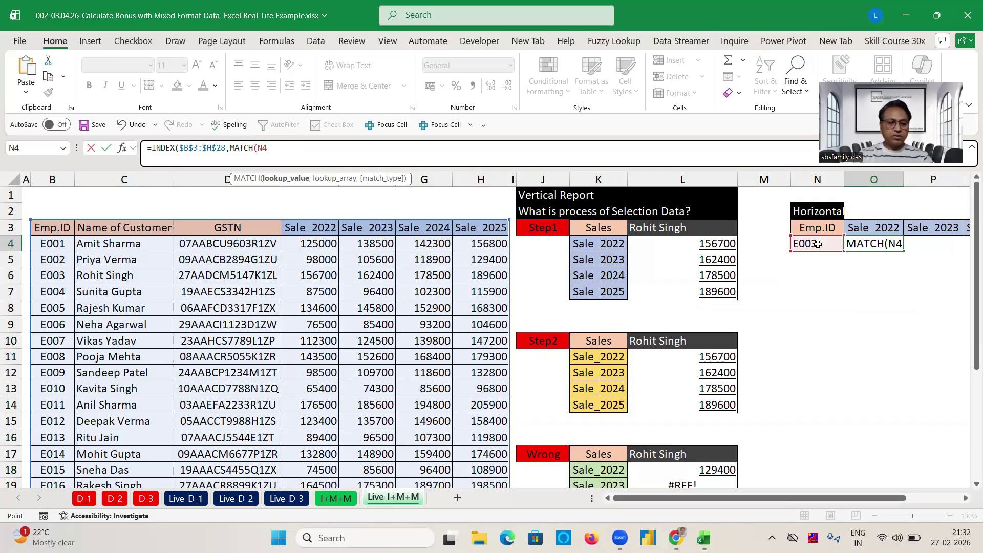
{"action": "key", "text": "F4"}
{"action": "key", "text": "F4"}
{"action": "key", "text": "F4"}
{"action": "type", "text": ","}
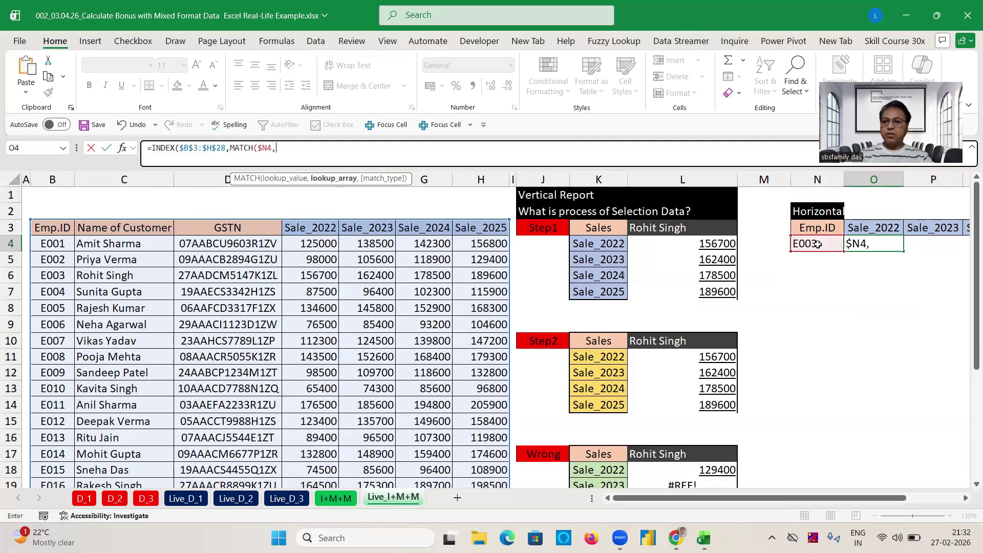
{"action": "left_click", "coordinate": [61, 230]}
{"action": "key", "text": "ctrl+shift+Down"}
{"action": "key", "text": "F4"}
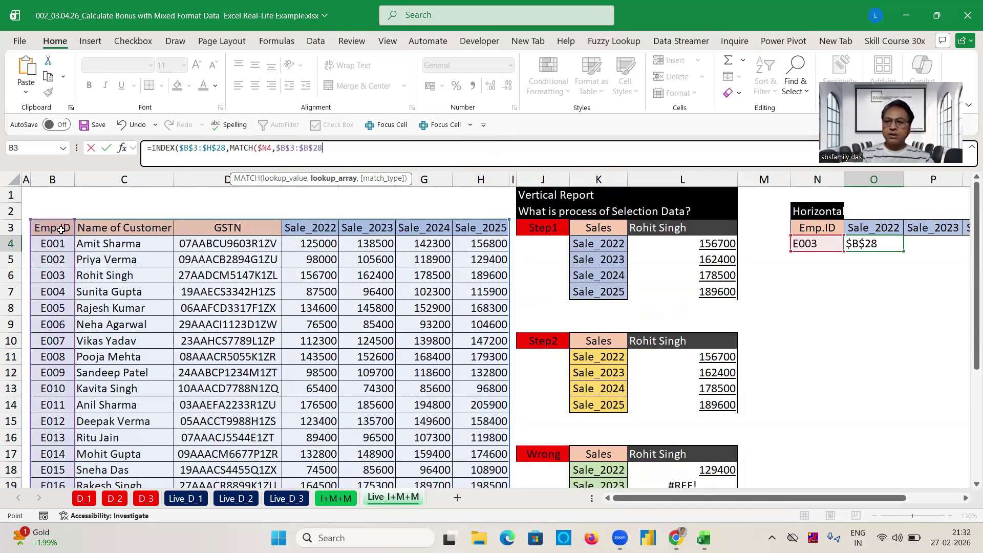
{"action": "type", "text": ",0"}
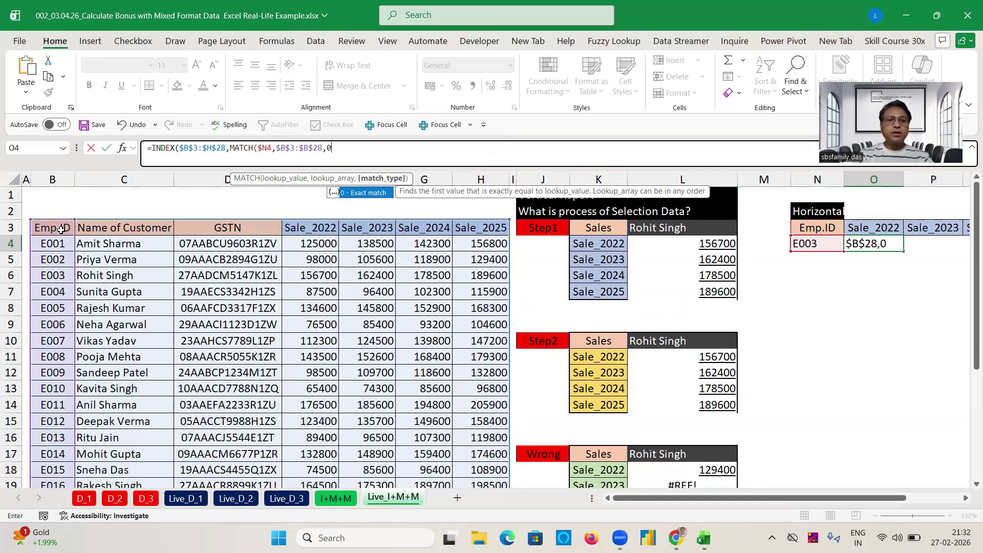
Add a column_num MATCH to the O4 formula that looks up O$3 in $B$3:$H$3 with exact match 0
{"action": "type", "text": "),mat"}
{"action": "key", "text": "Tab"}
{"action": "left_click", "coordinate": [856, 228]}
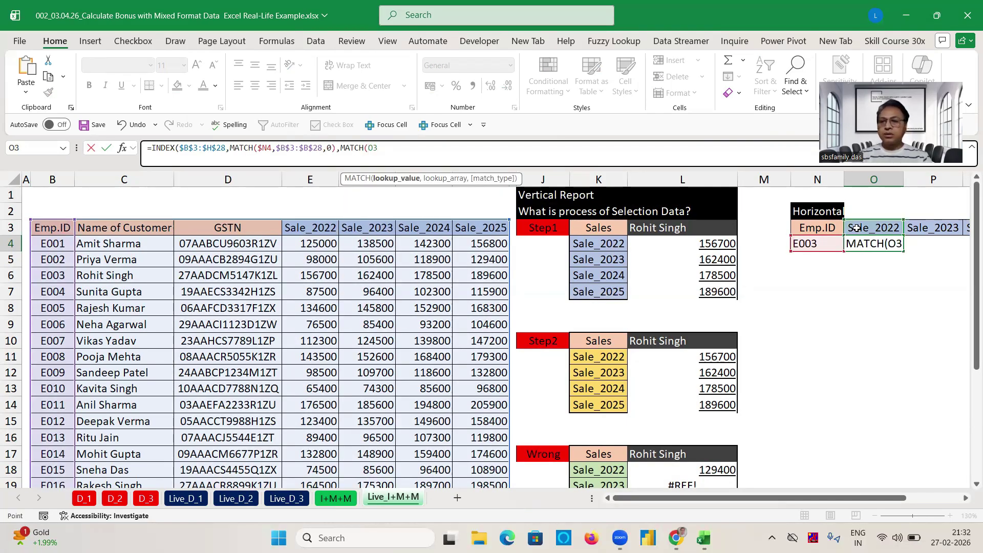
{"action": "key", "text": "F4"}
{"action": "key", "text": "F4"}
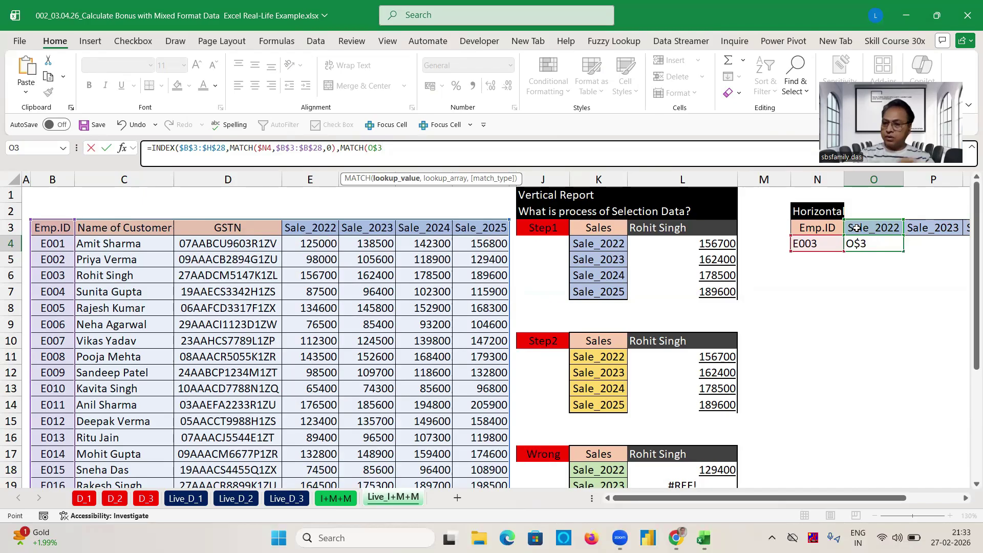
{"action": "type", "text": ","}
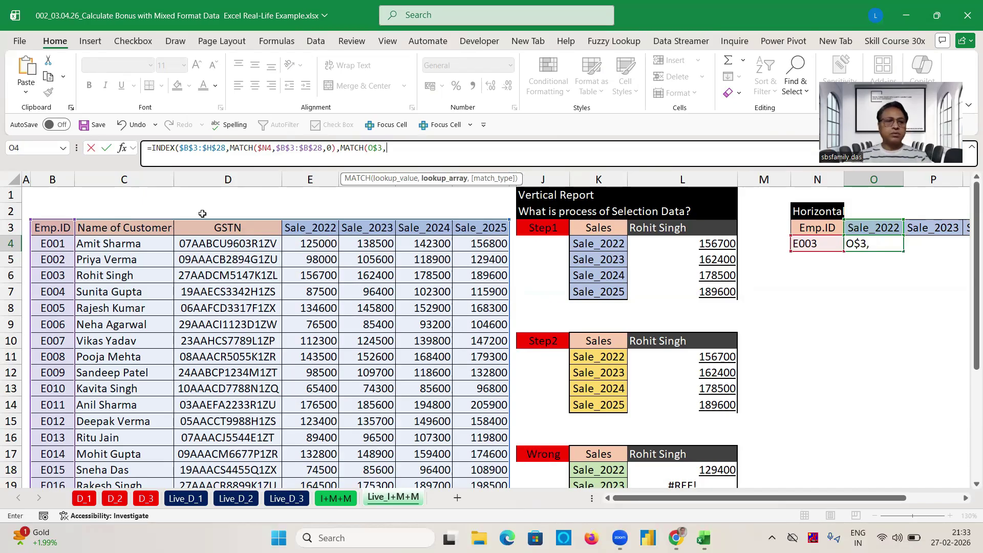
{"action": "left_click", "coordinate": [48, 233]}
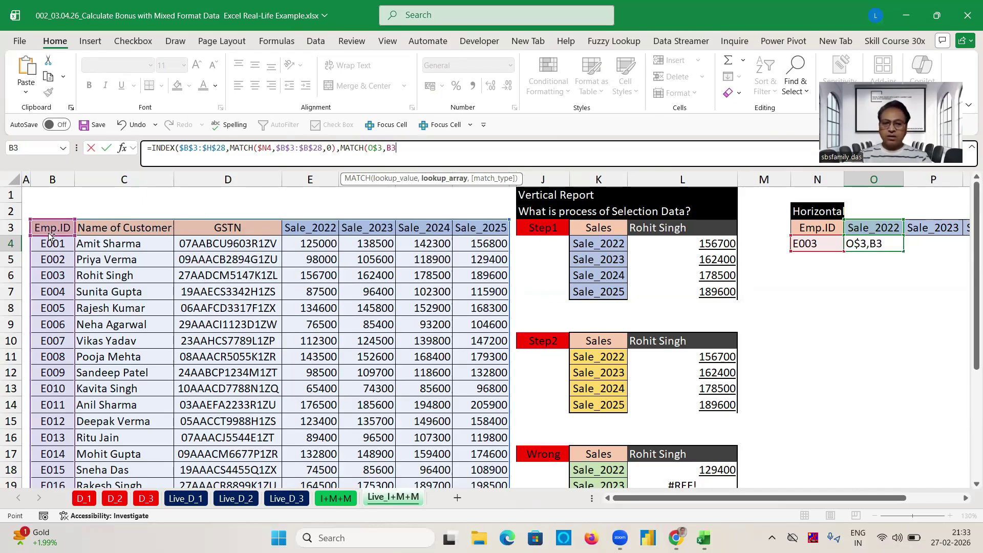
{"action": "key", "text": "ctrl+shift+Right"}
{"action": "key", "text": "F4"}
{"action": "type", "text": ",0)"}
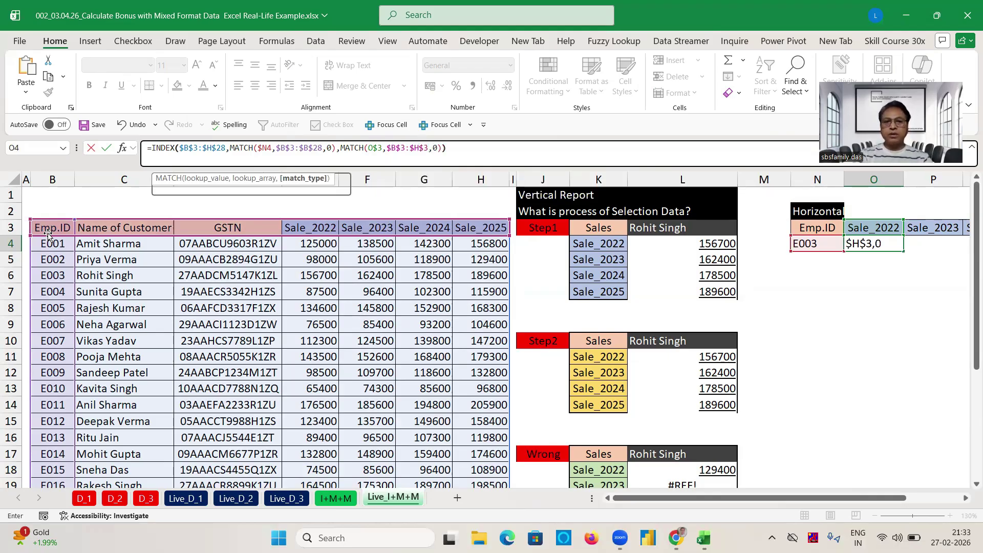
Complete the INDEX formula in O4 and fill it right across O4:R4 of the Horizontal report
{"action": "key", "text": "ctrl+Return"}
{"action": "key", "text": "shift+Right"}
{"action": "key", "text": "shift+Right"}
{"action": "key", "text": "shift+Right"}
{"action": "key", "text": "shift+Right"}
{"action": "key", "text": "shift+Left"}
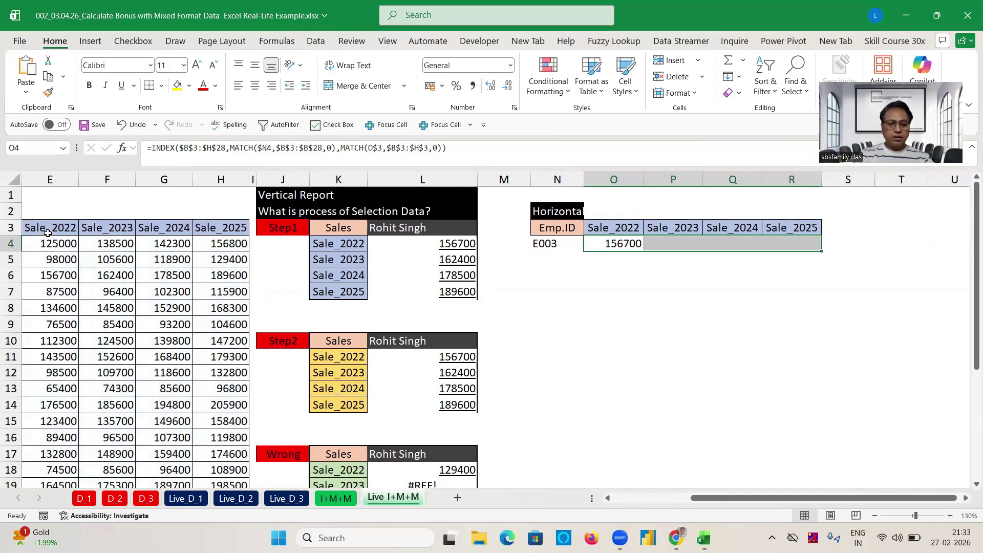
{"action": "key", "text": "ctrl+r"}
{"action": "left_click", "coordinate": [599, 282]}
{"action": "key", "text": "Left"}
{"action": "key", "text": "Left"}
{"action": "key", "text": "Left"}
{"action": "key", "text": "Left"}
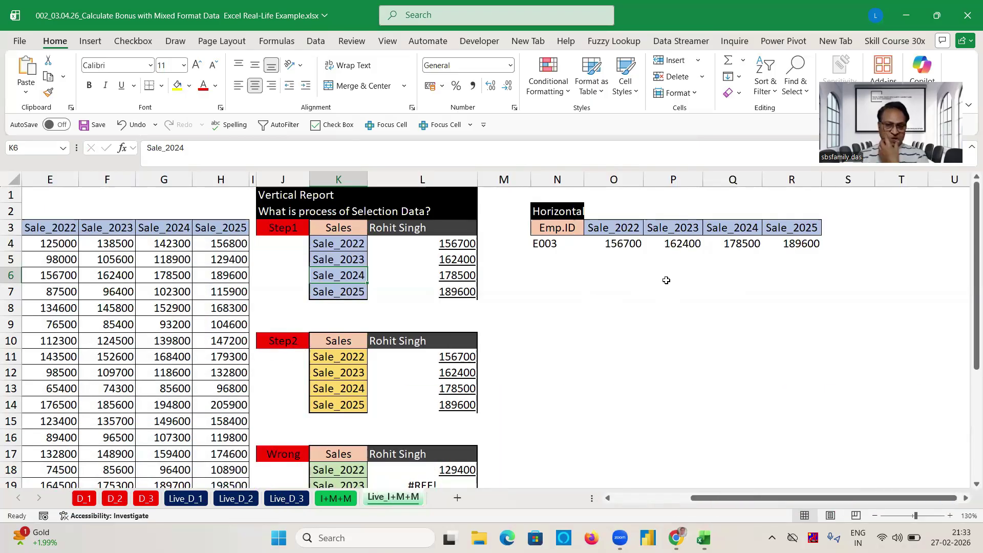
Copy the Sale_2025 header from R3 into O3 of the Horizontal report
{"action": "left_click", "coordinate": [673, 179]}
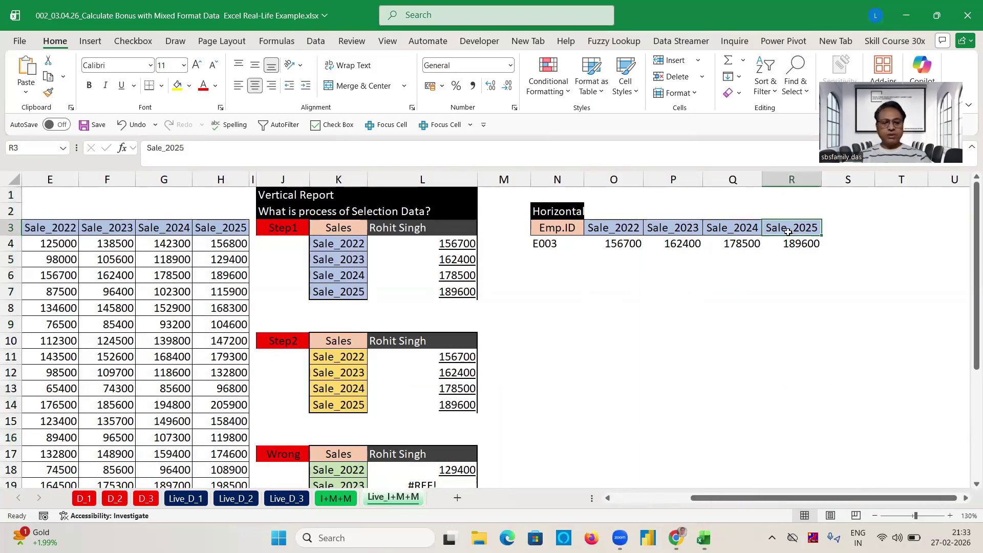
{"action": "key", "text": "ctrl+c"}
{"action": "left_click", "coordinate": [634, 236]}
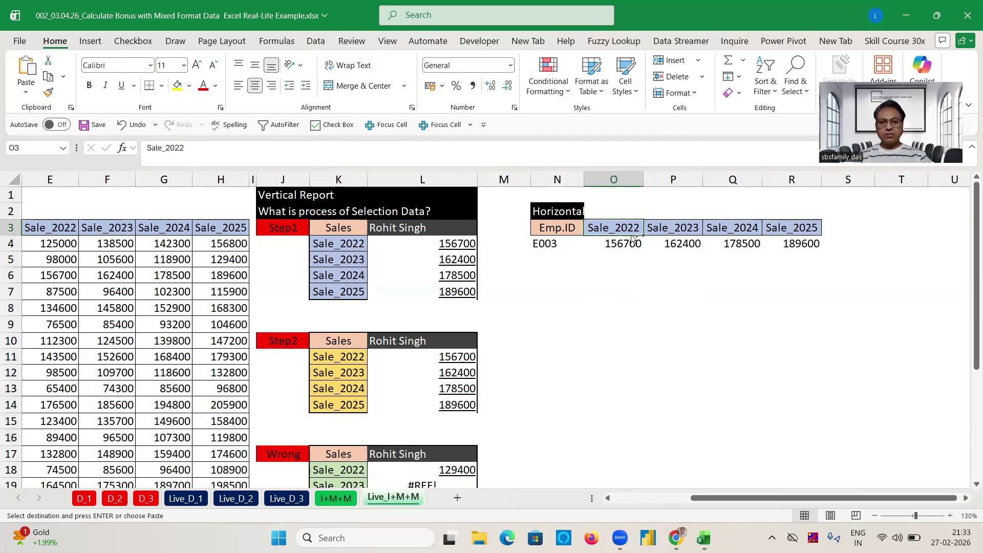
{"action": "key", "text": "ctrl+v"}
Change the Horizontal report header in P3 to Sale_2022
{"action": "left_click", "coordinate": [690, 235]}
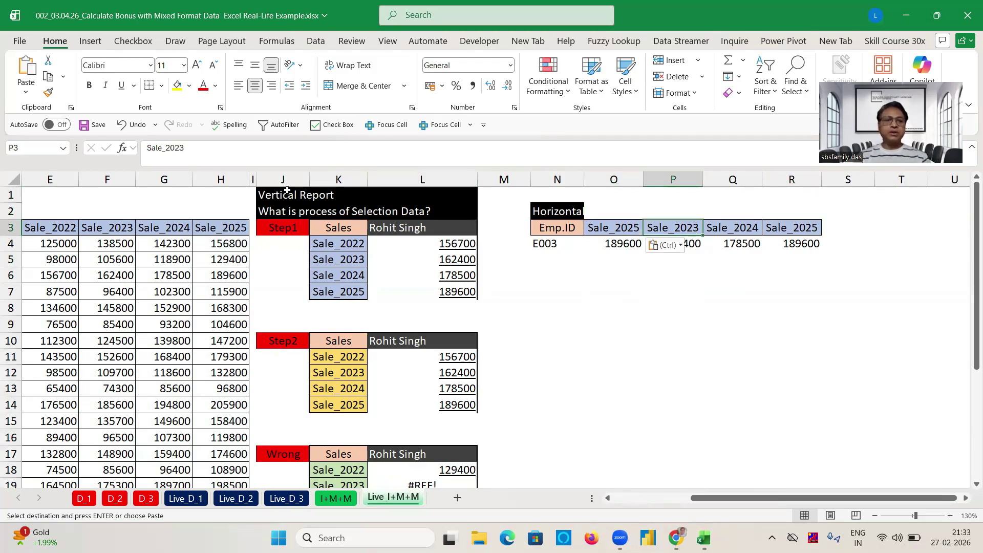
{"action": "left_click", "coordinate": [232, 152]}
{"action": "key", "text": "BackSpace"}
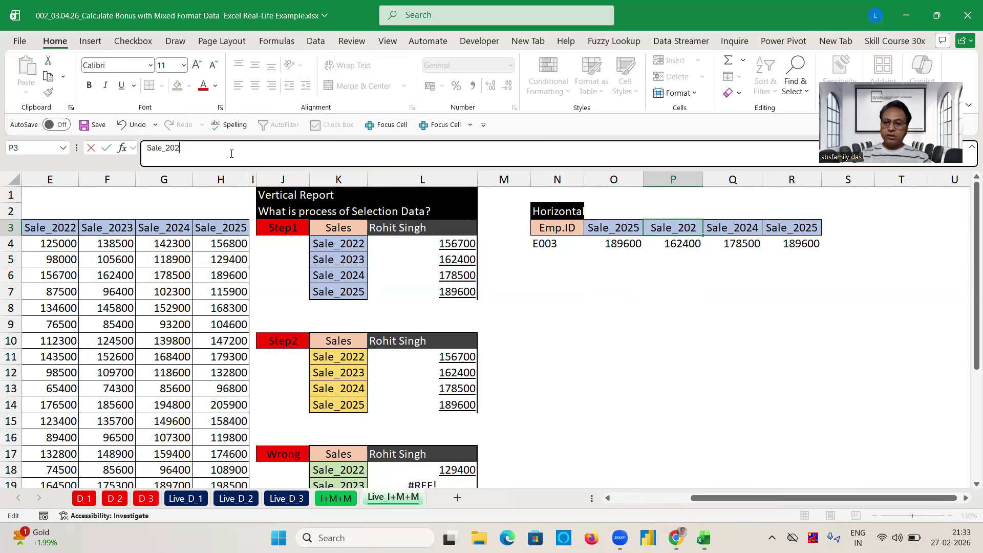
{"action": "type", "text": "2"}
{"action": "key", "text": "Tab"}
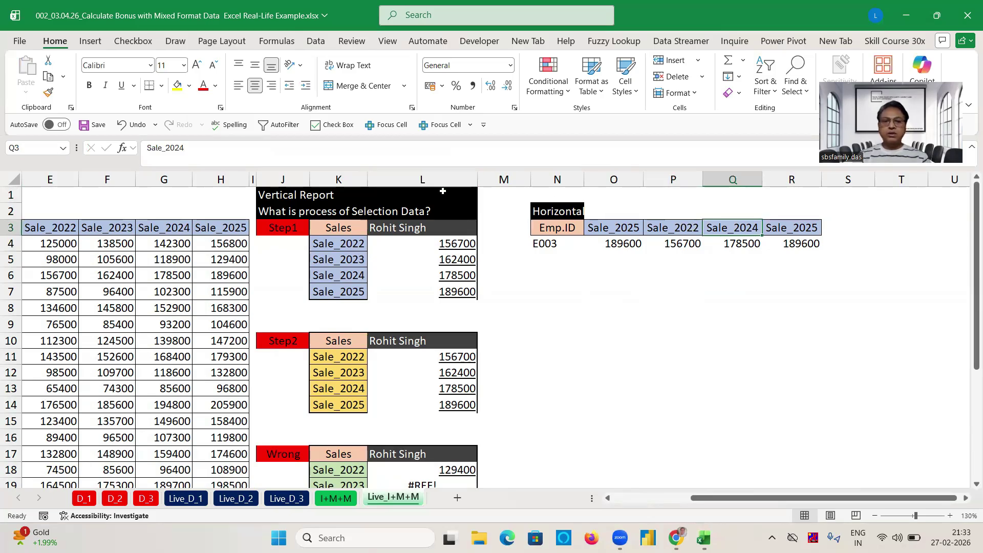
Change the Horizontal report header in R3 to Sale_2023
{"action": "key", "text": "Tab"}
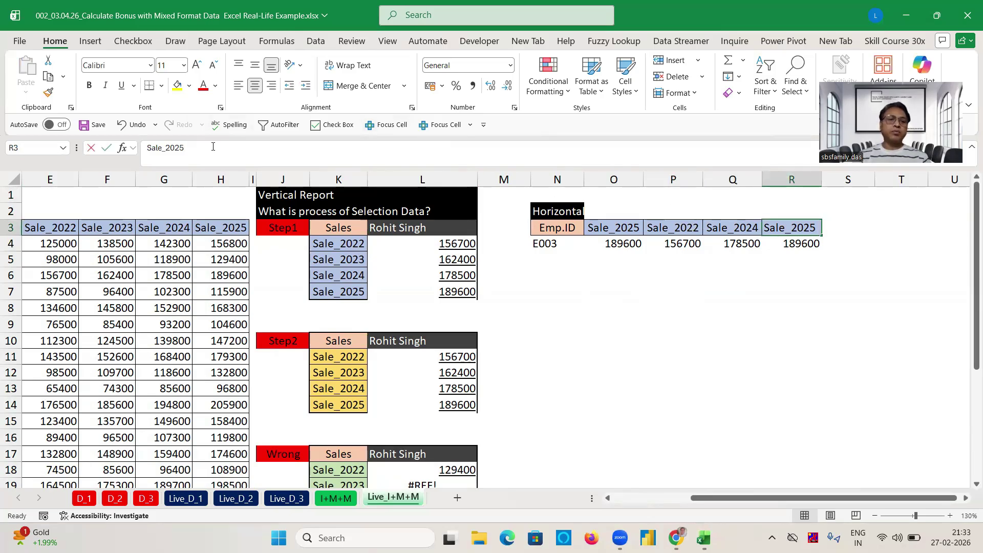
{"action": "left_click", "coordinate": [213, 146]}
{"action": "key", "text": "BackSpace"}
{"action": "type", "text": "3"}
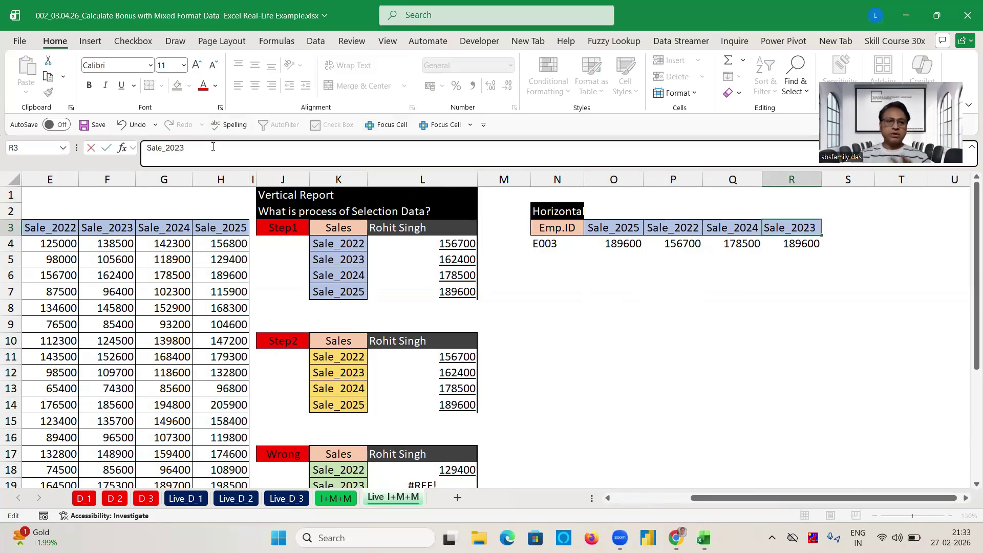
{"action": "key", "text": "Return"}
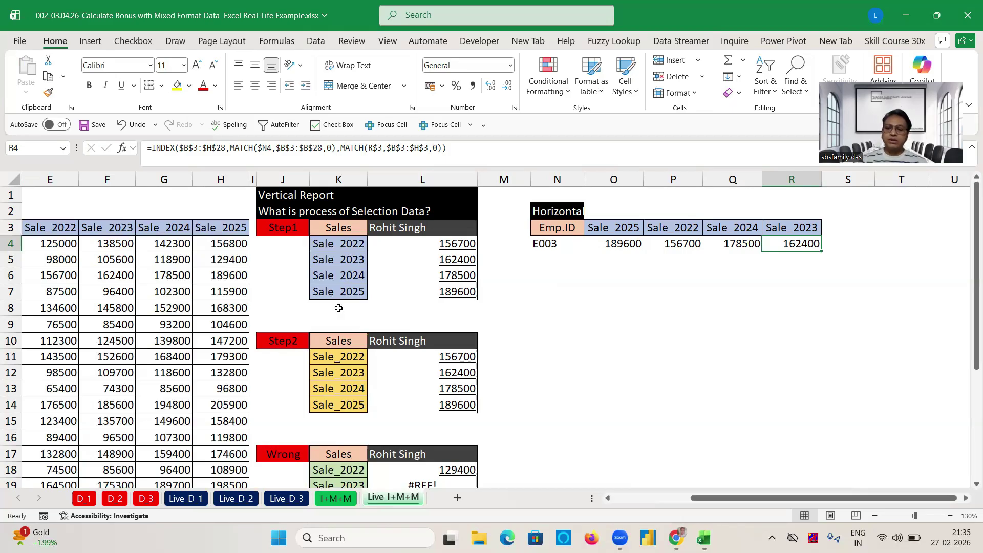
{"action": "left_click_drag", "start_coordinate": [706, 498], "coordinate": [629, 505]}
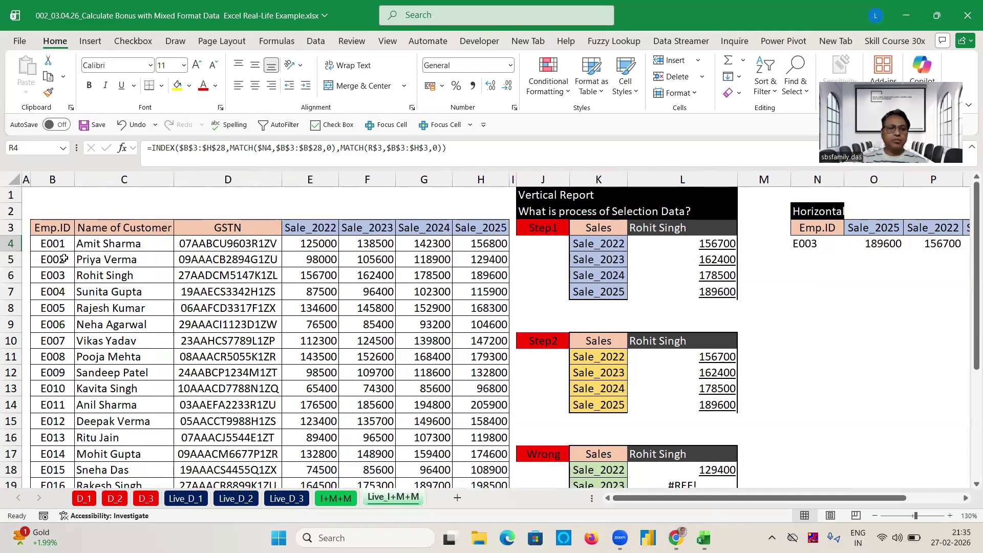